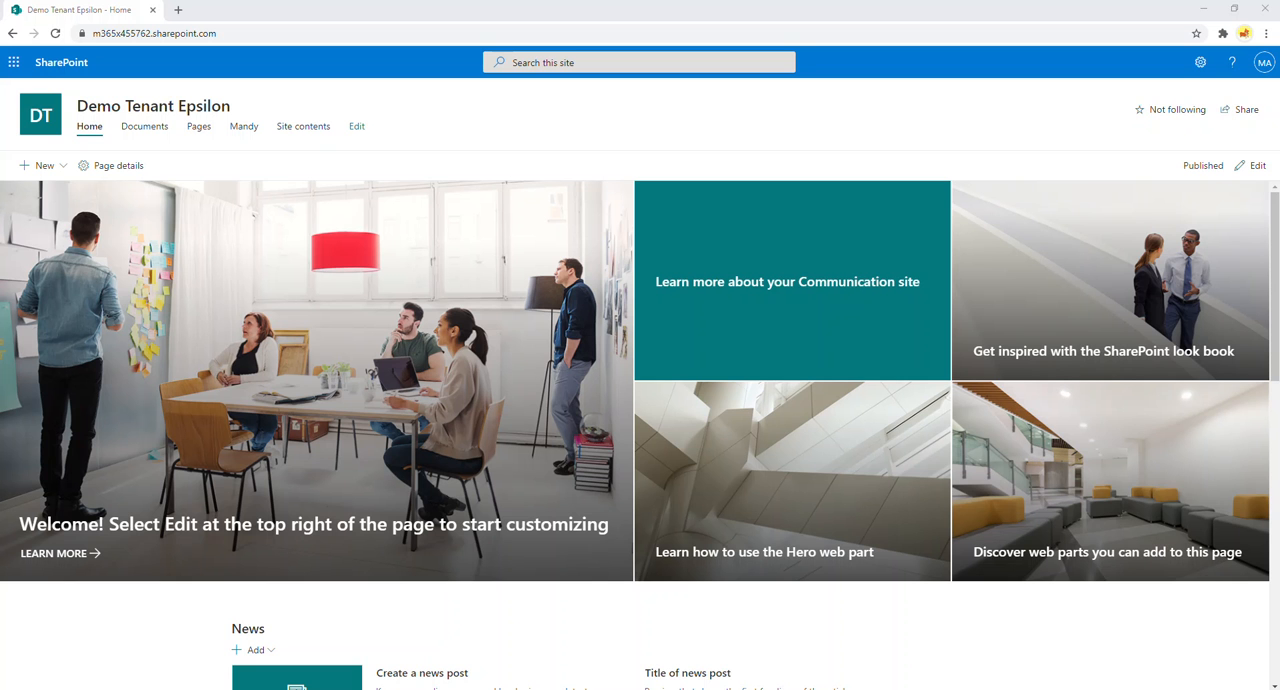
Switch to Power Apps and create a blank canvas app named "Demo App 3" in Phone format.
click(13, 63)
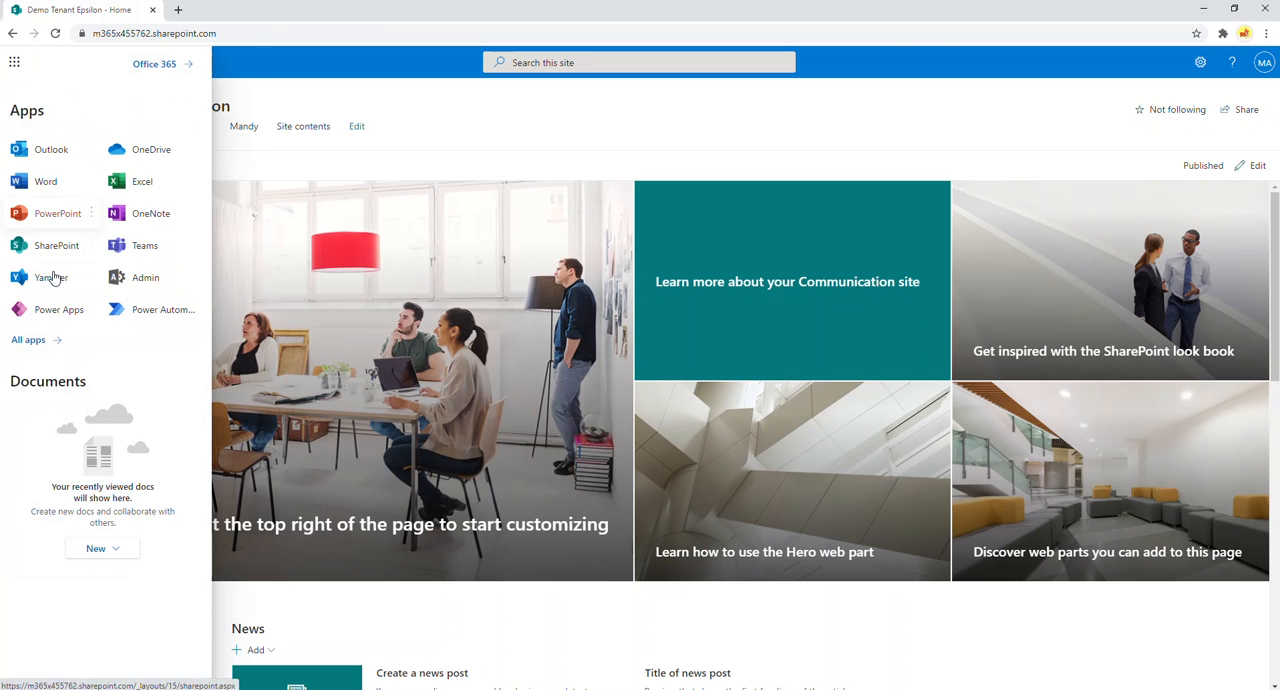
click(62, 310)
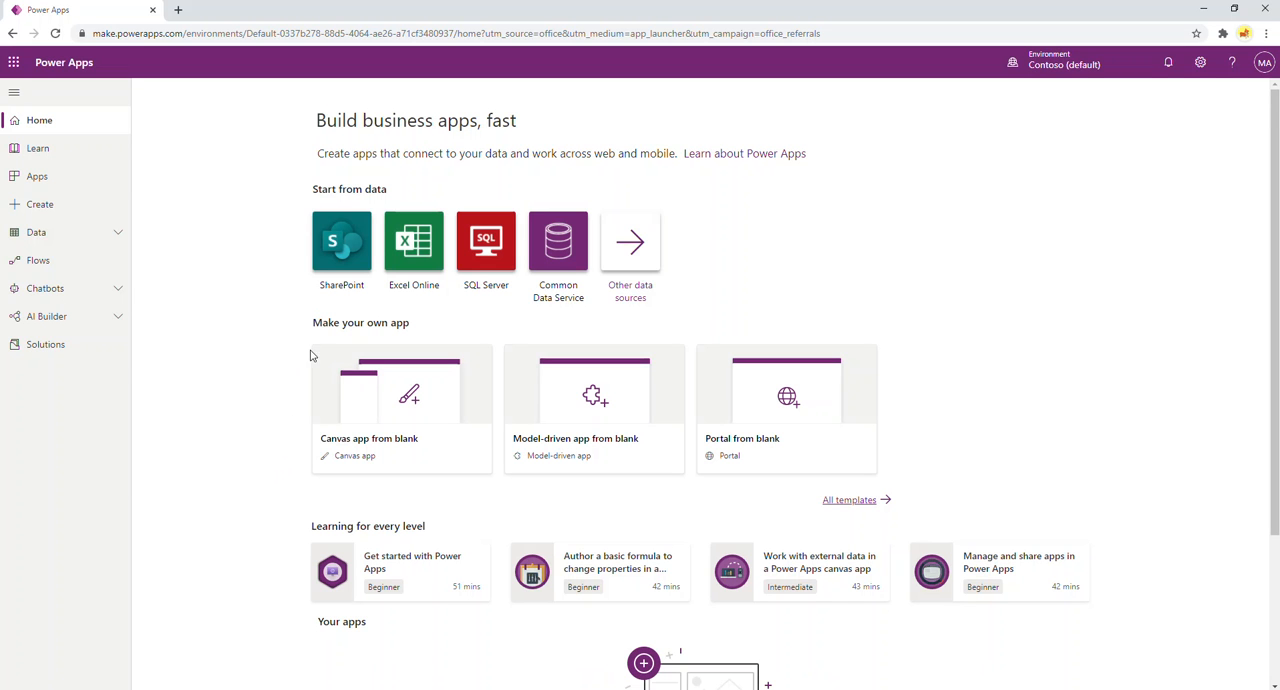
click(409, 383)
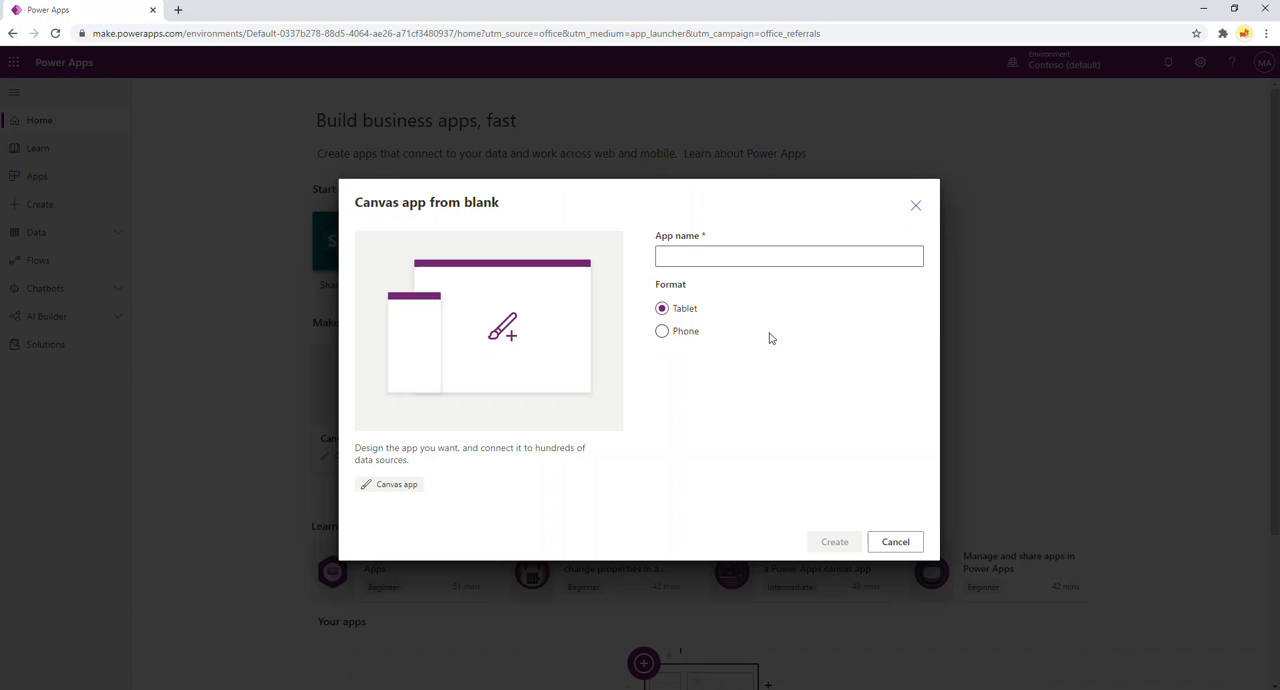
click(662, 334)
click(712, 256)
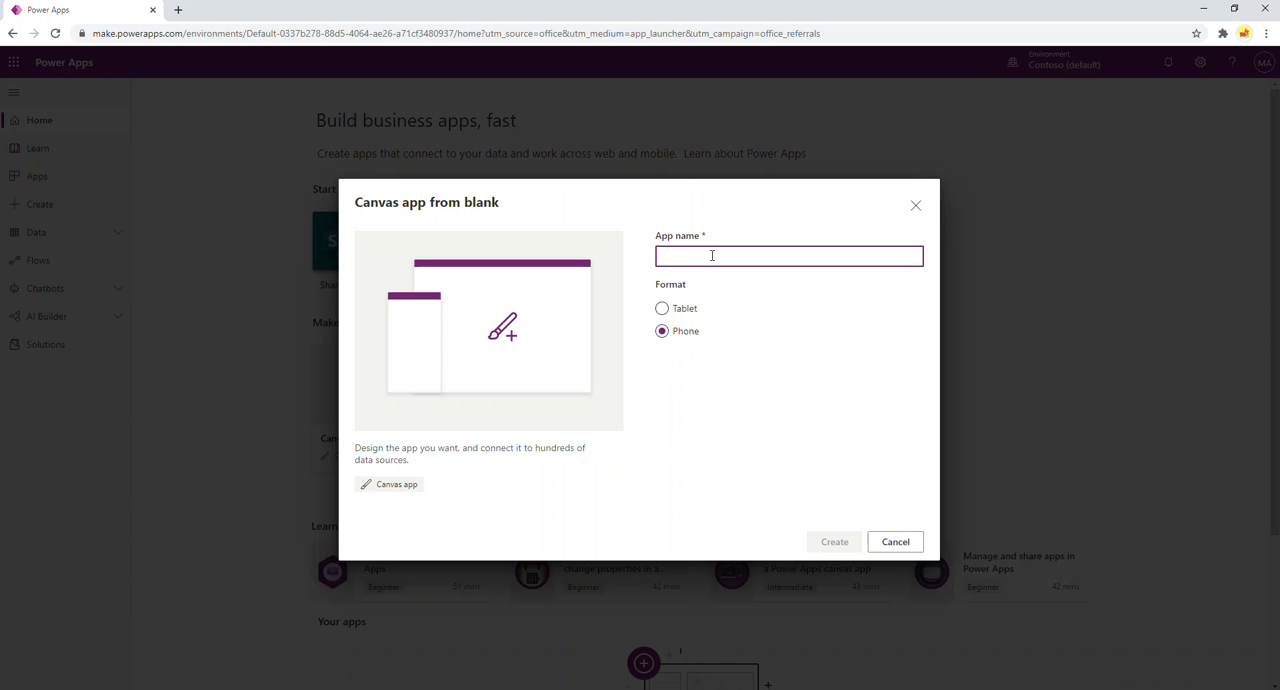
text(Demo App 3)
click(833, 545)
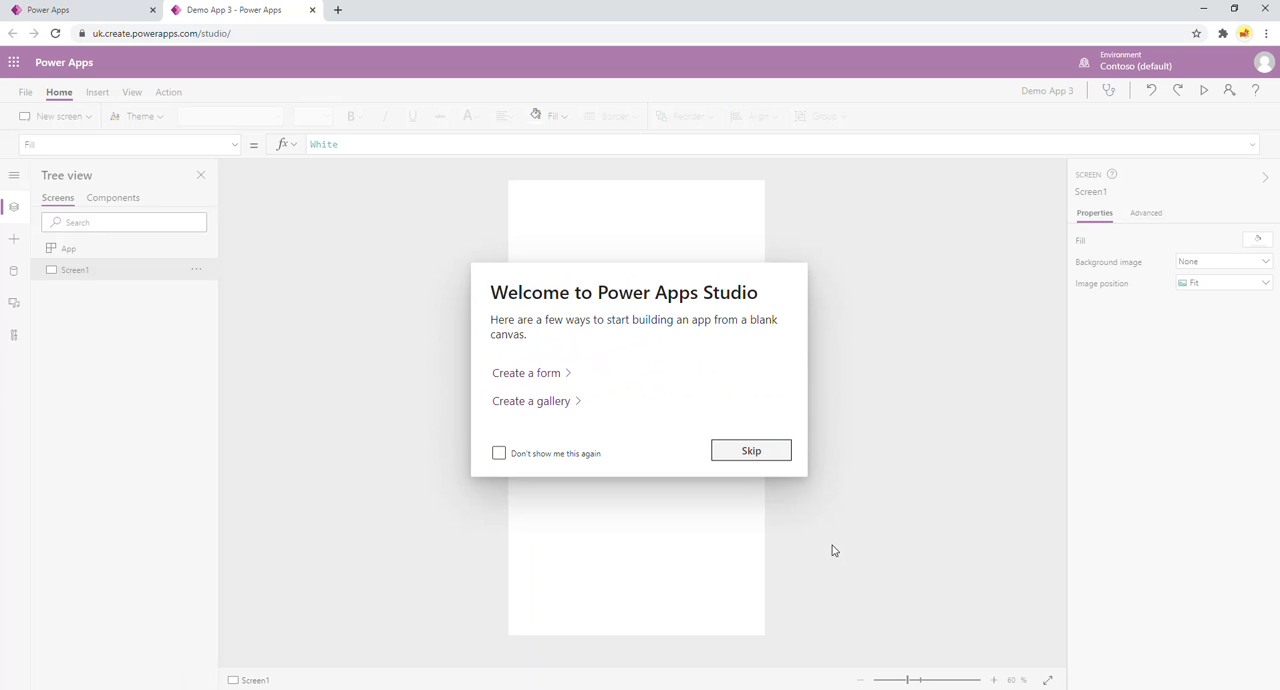
Skip the Studio welcome with "Don't show me this again" enabled, and get started with United Kingdom as the region.
click(499, 455)
click(728, 451)
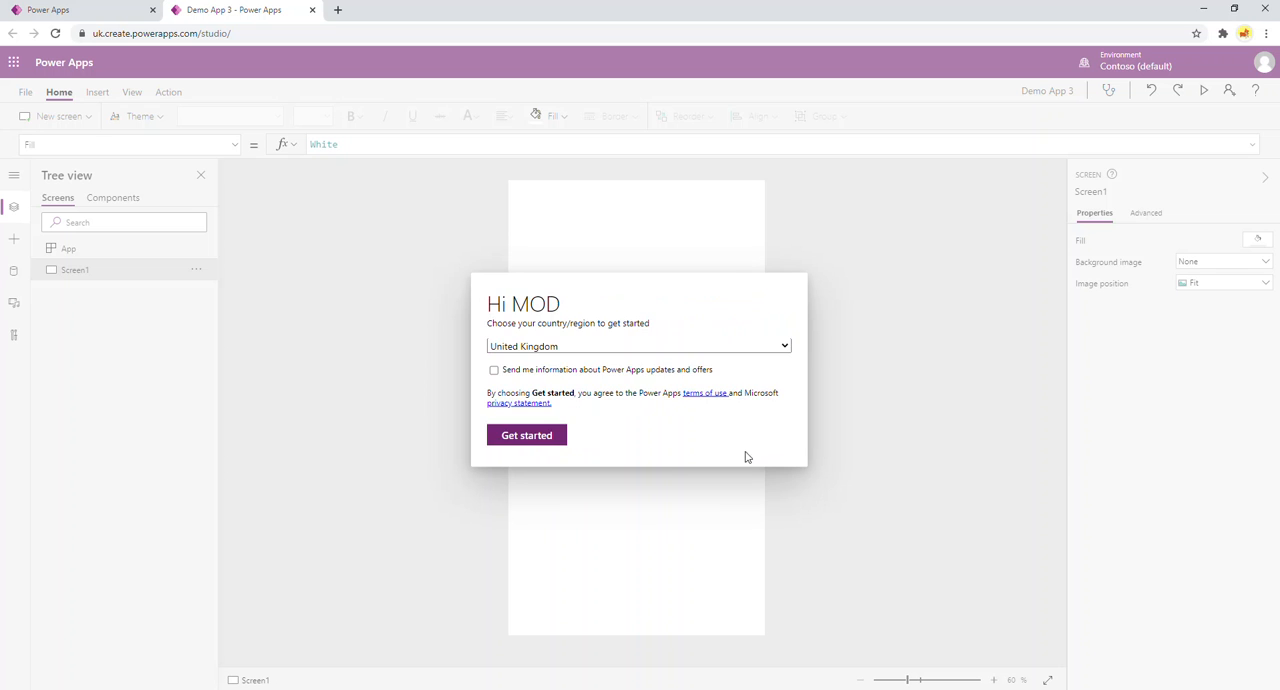
click(533, 438)
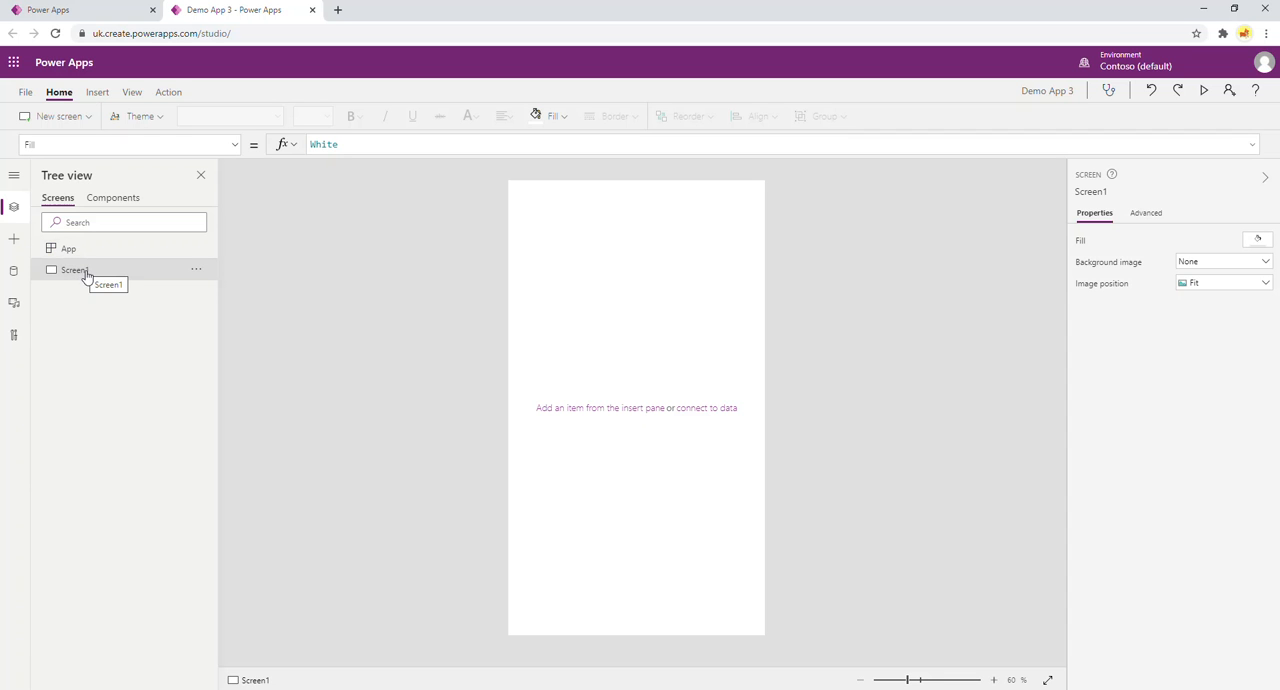
Rename Screen1 as "Home Screen".
double_click(72, 271)
text(H)
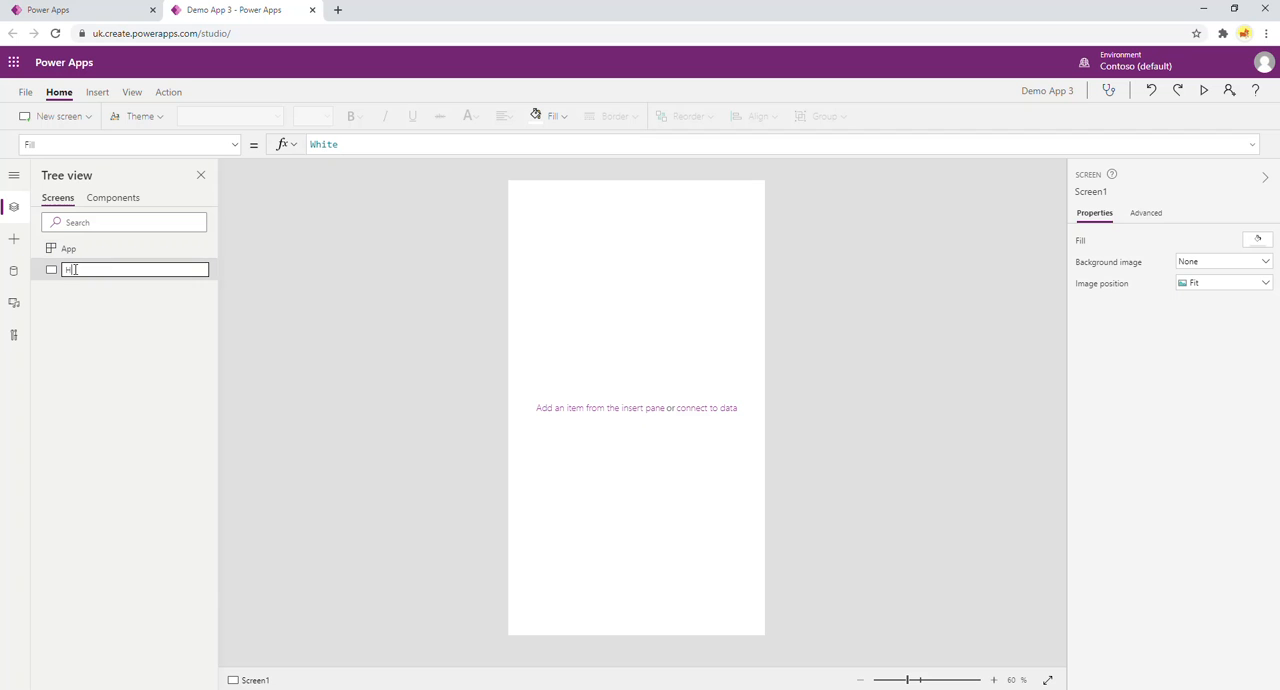
text(ome Screen)
click(103, 334)
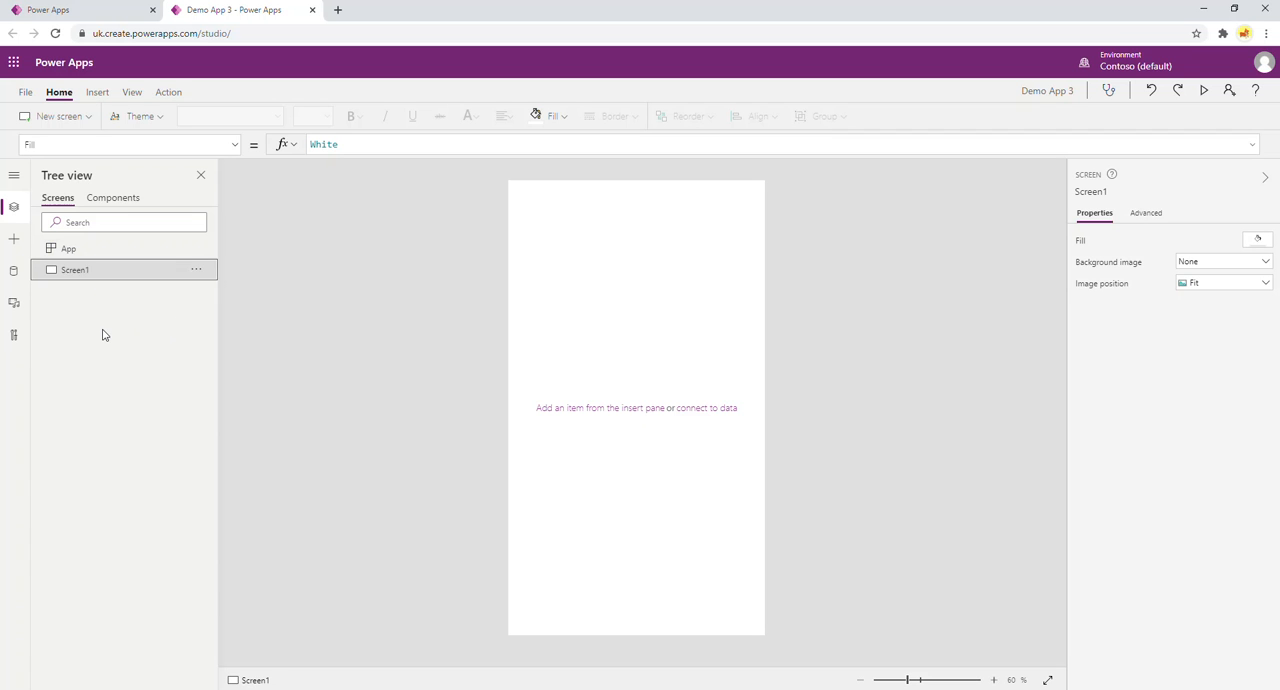
Add a second blank screen and name it "Search Screen".
click(88, 118)
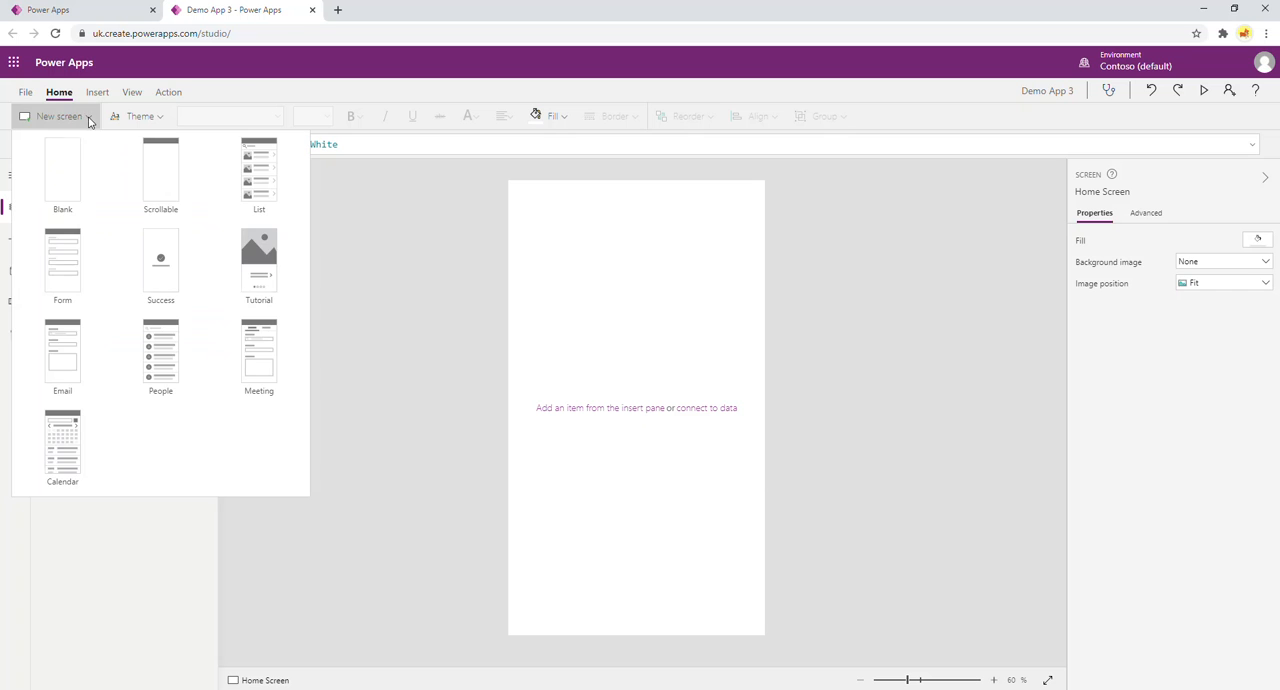
click(65, 187)
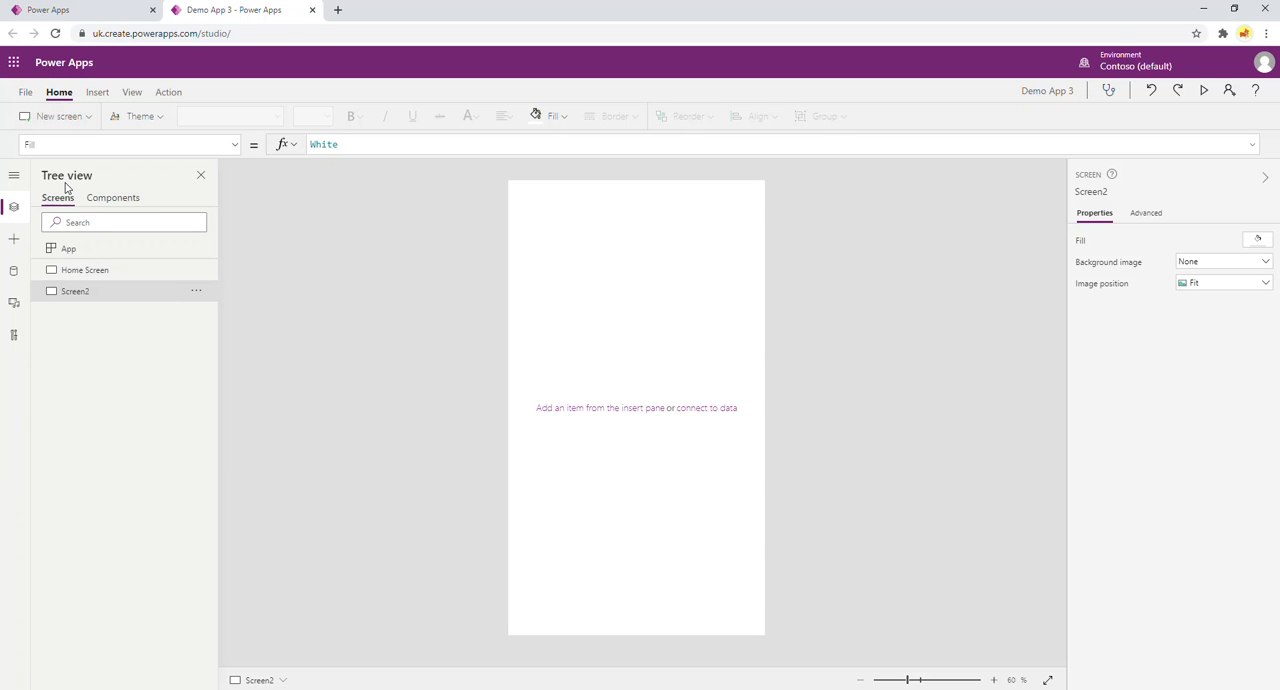
double_click(82, 292)
text(Sear)
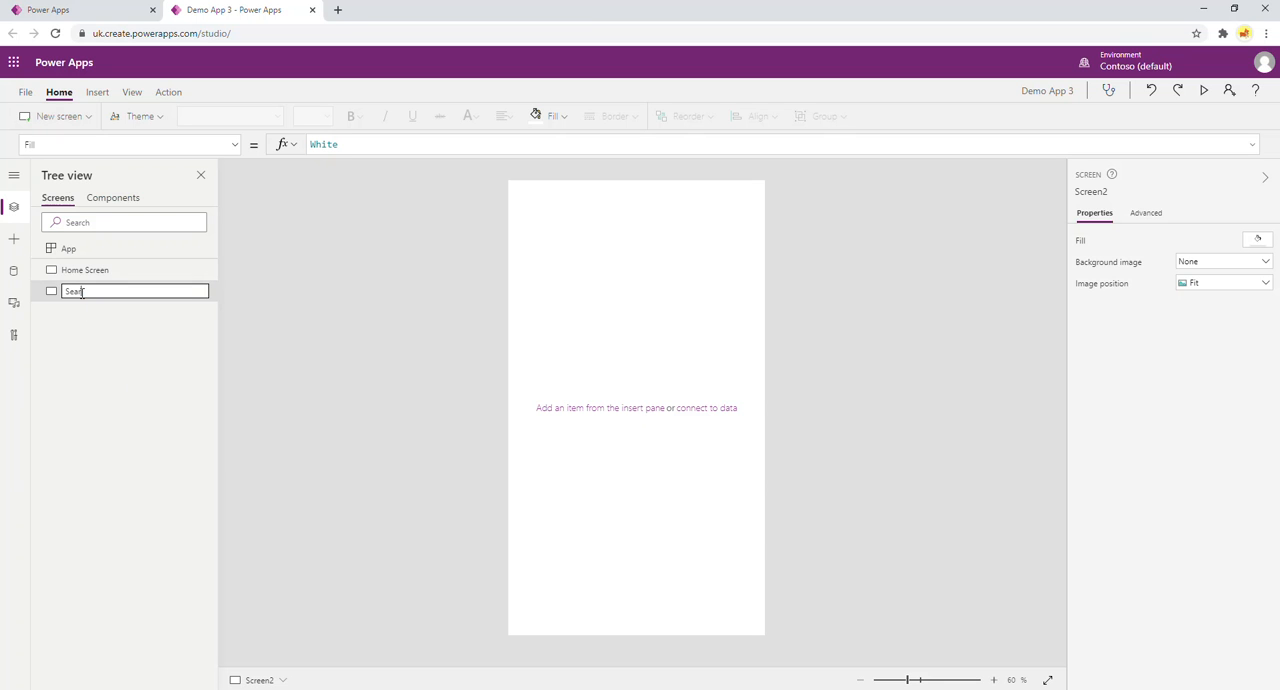
text(ch Screen)
key(Return)
Add a third blank screen and name it "Details Screen".
click(80, 117)
click(62, 172)
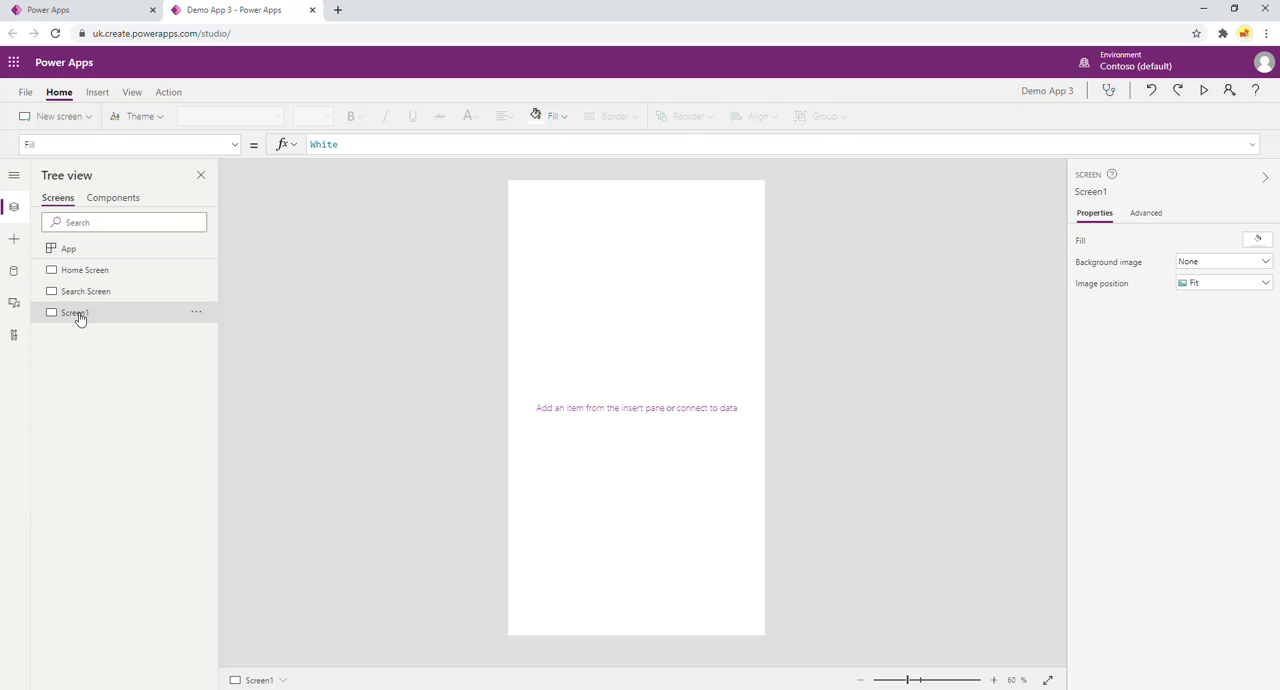
double_click(79, 313)
text(Details Scr)
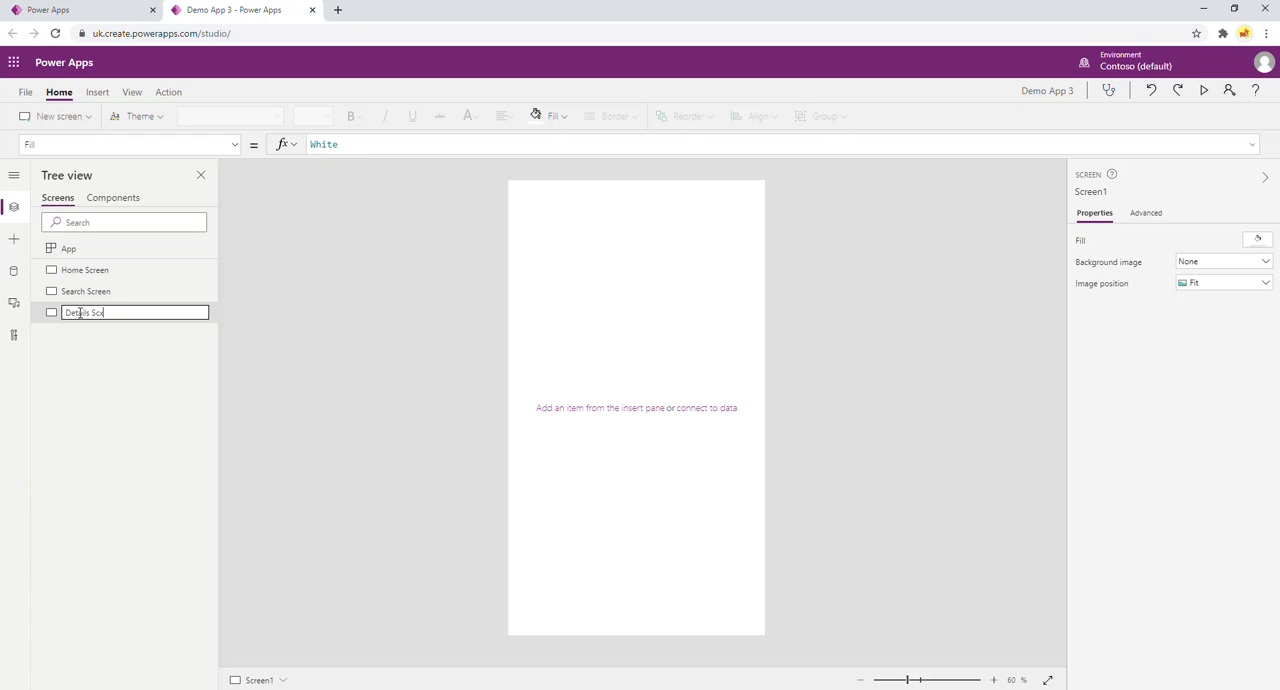
key(BackSpace)
text(een)
key(Return)
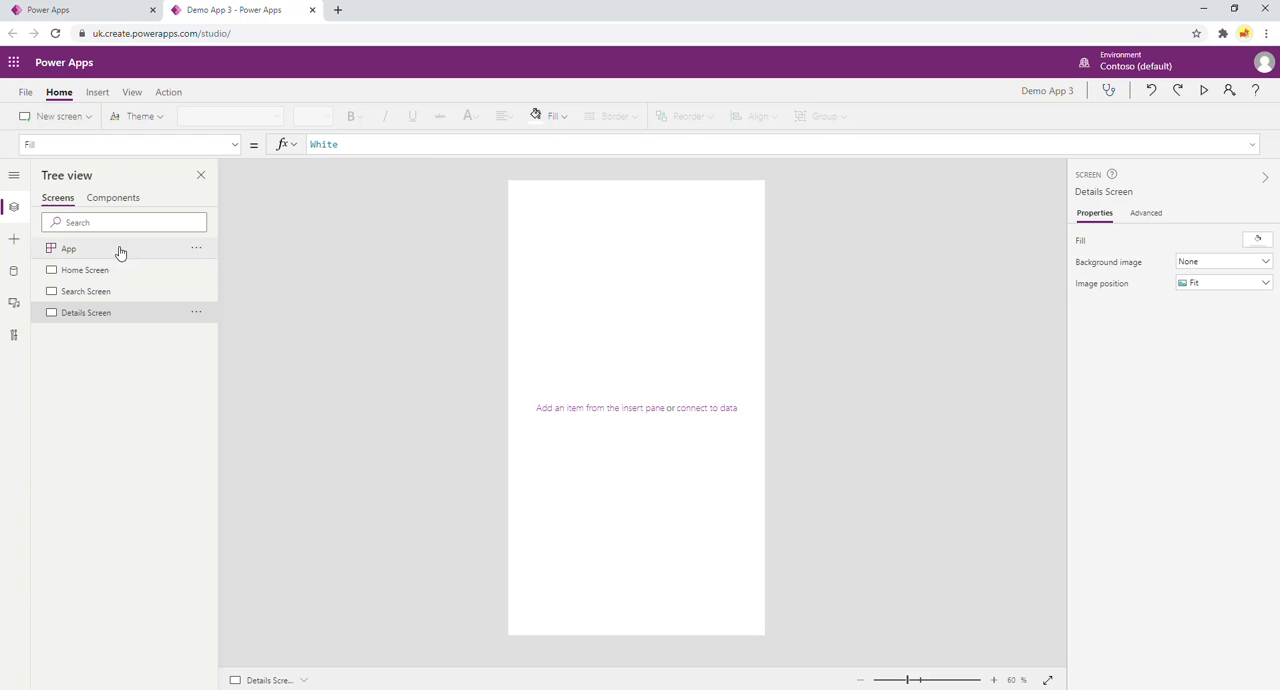
Insert a label on the Home Screen and fit it across the top edge at position 0, 0, about 640 by 98.
click(86, 272)
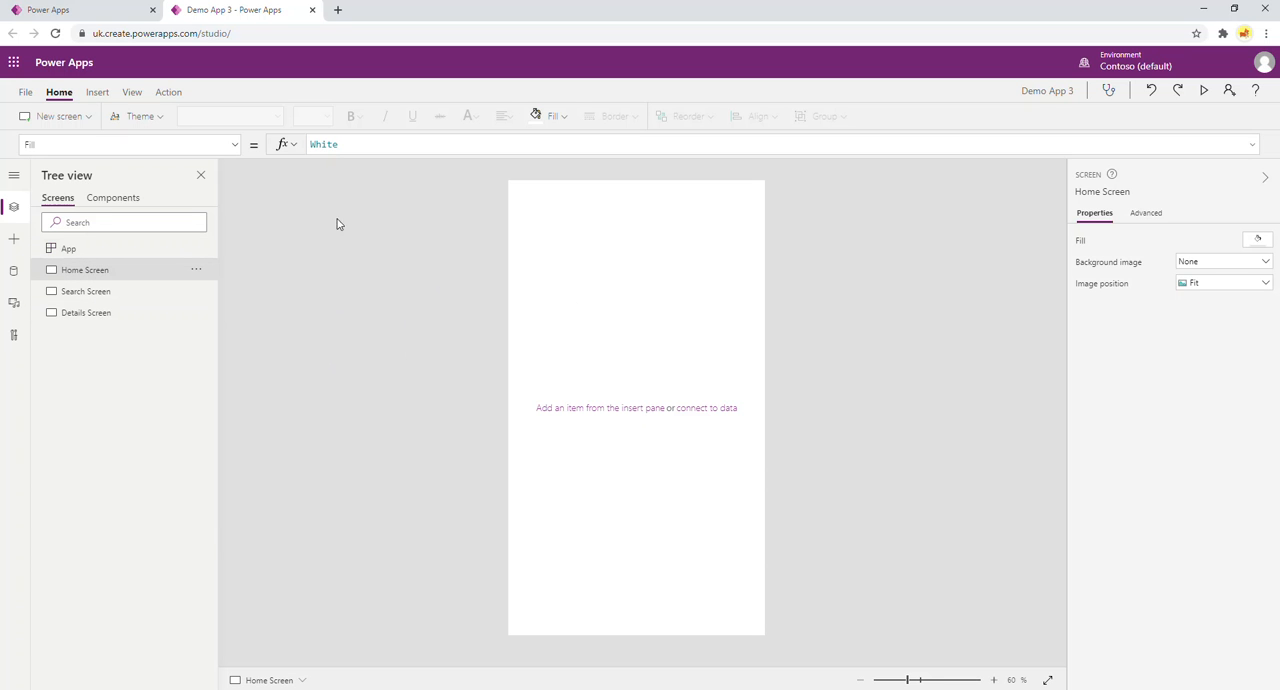
click(101, 93)
click(135, 117)
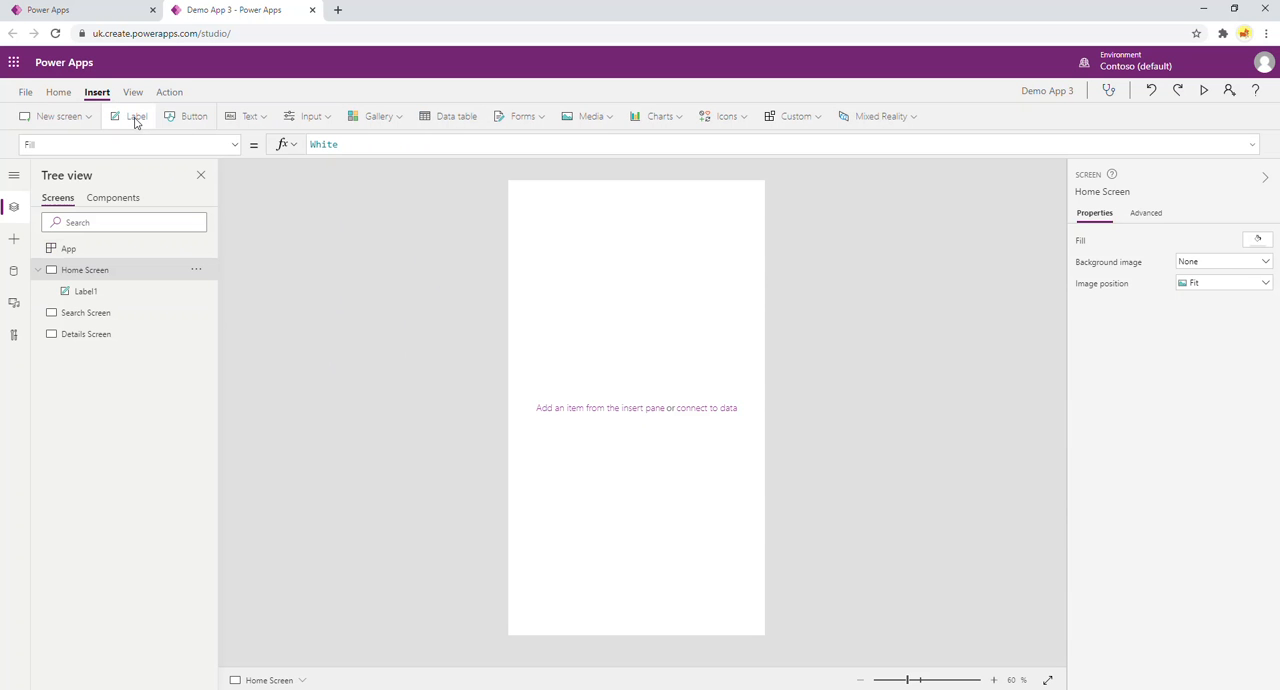
drag(524, 196, 508, 180)
drag(749, 224, 764, 219)
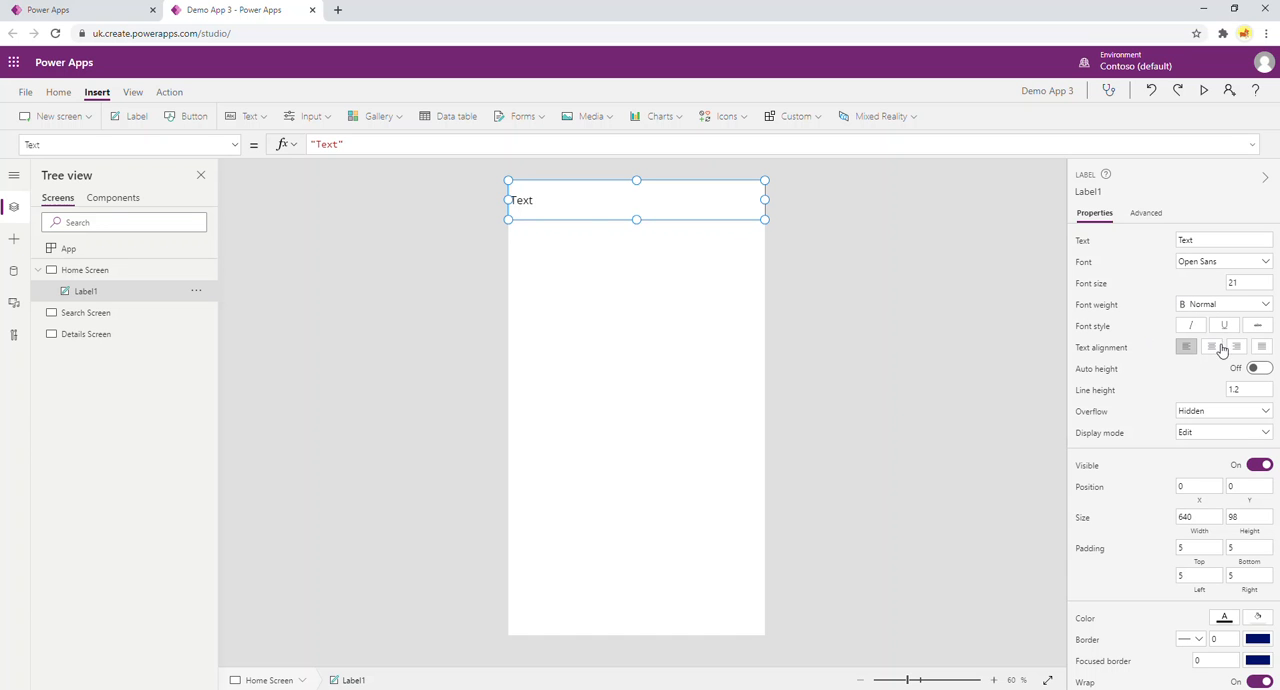
Set the label's text to "Home", centre-aligned with a font size of 40.
double_click(587, 213)
text(Home)
click(1211, 347)
click(1230, 283)
text(40)
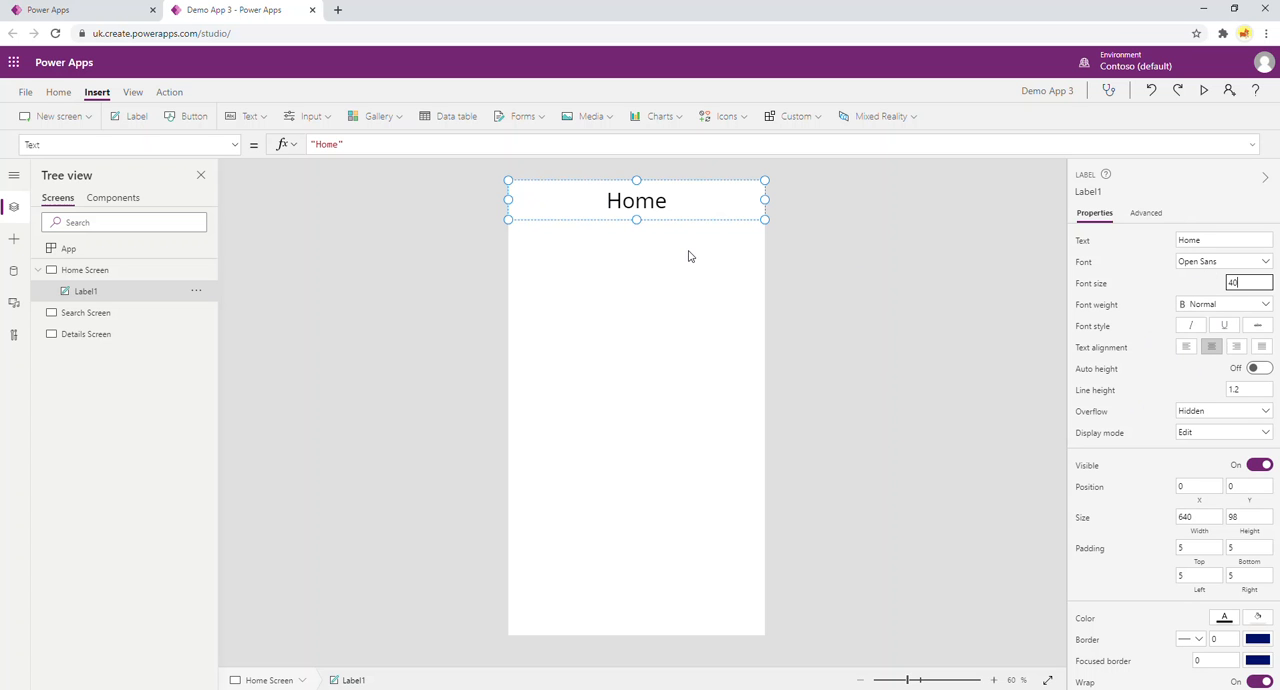
Give the Home label a standard purple fill and white text.
click(1260, 616)
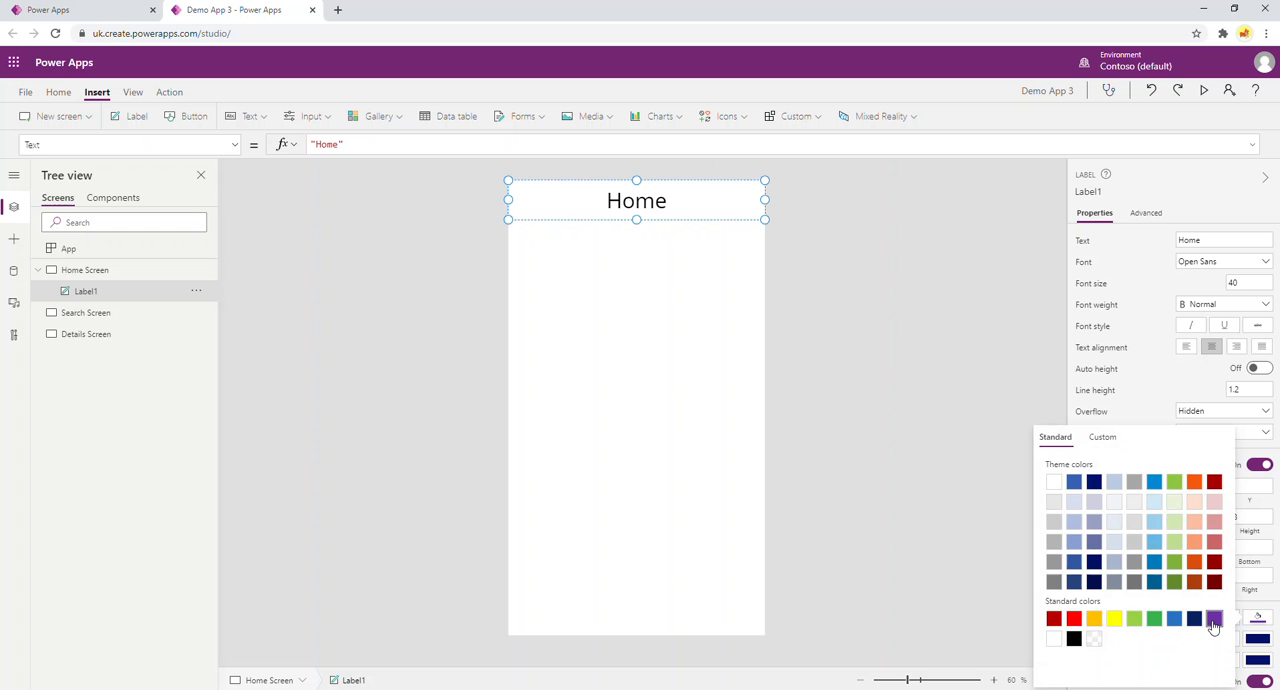
click(1214, 619)
click(1228, 622)
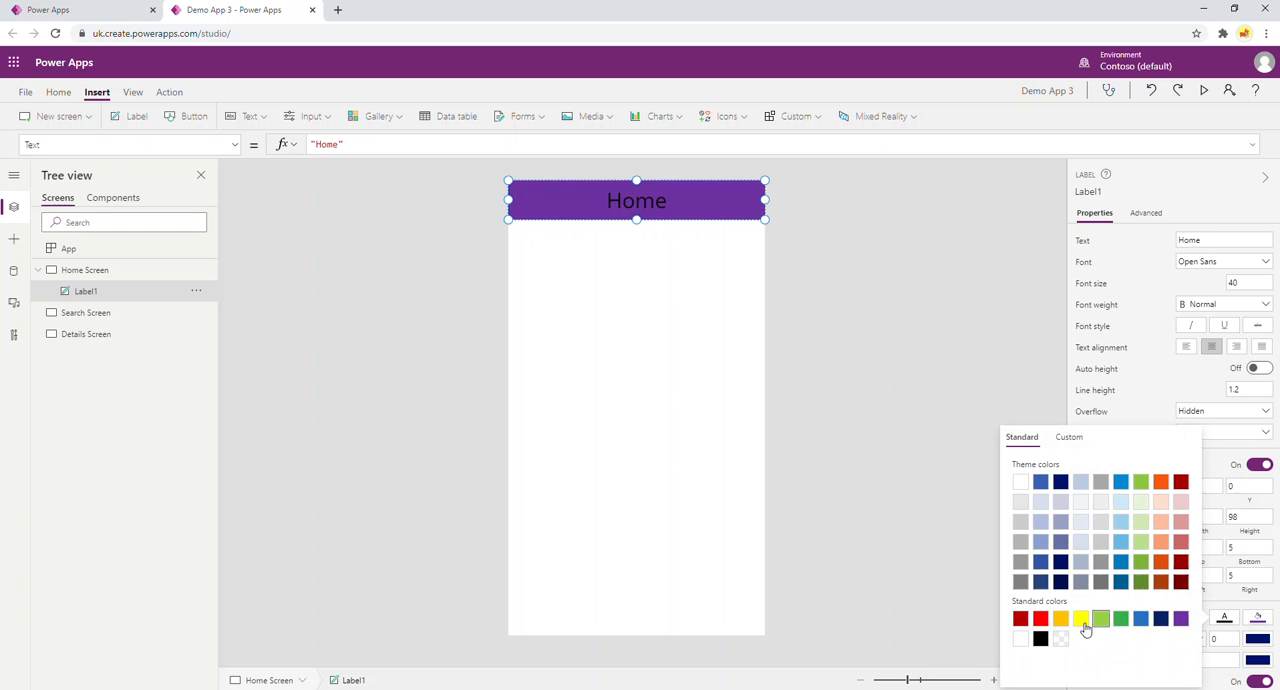
click(1020, 638)
click(900, 465)
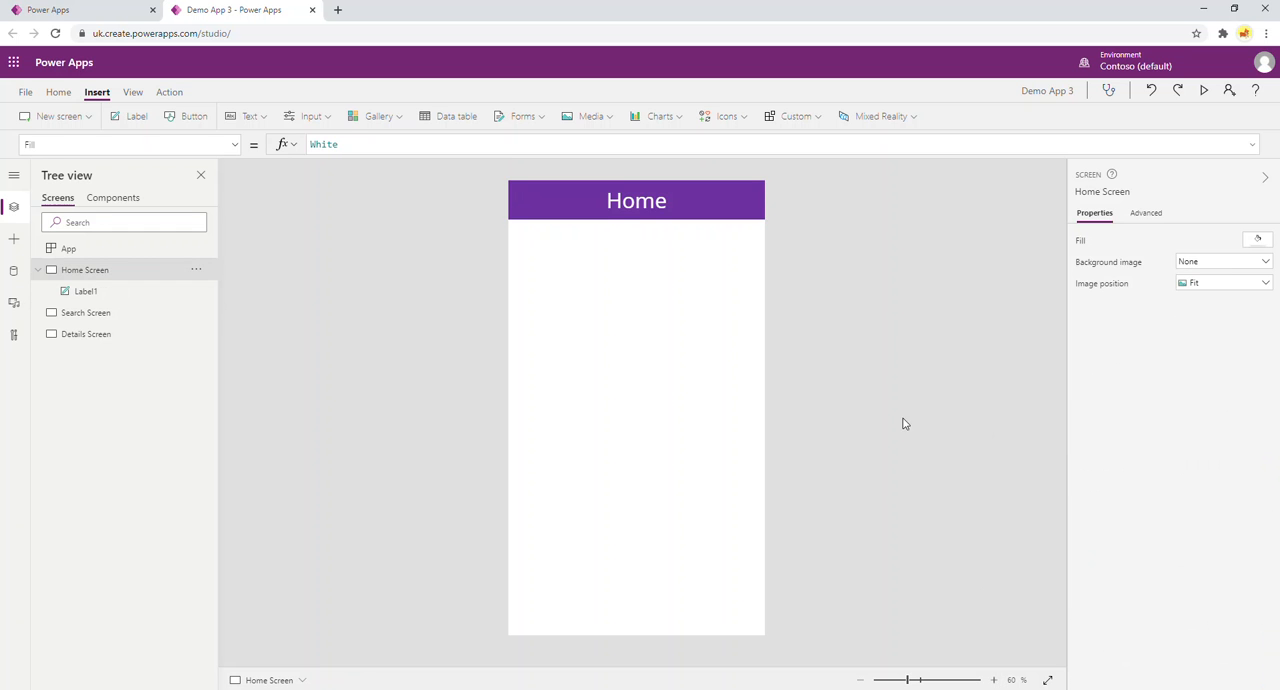
Copy the Home header label onto the Search Screen and the Details Screen.
click(741, 204)
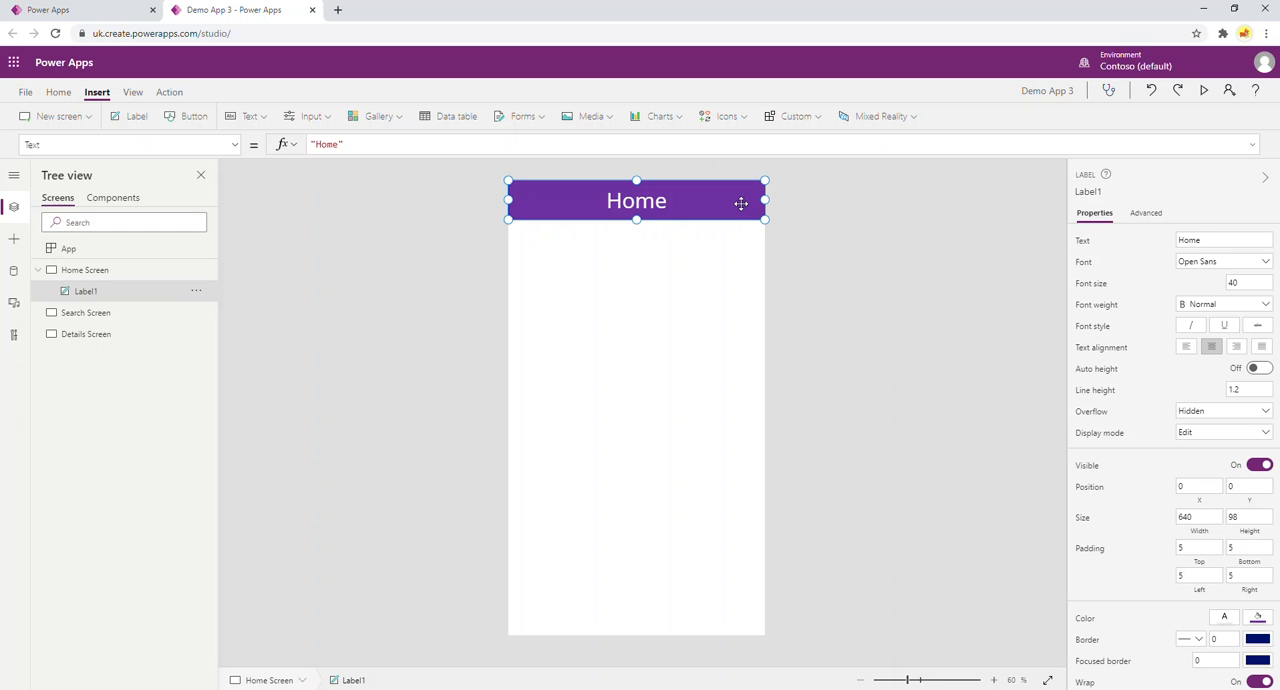
click(118, 315)
key(ctrl+v)
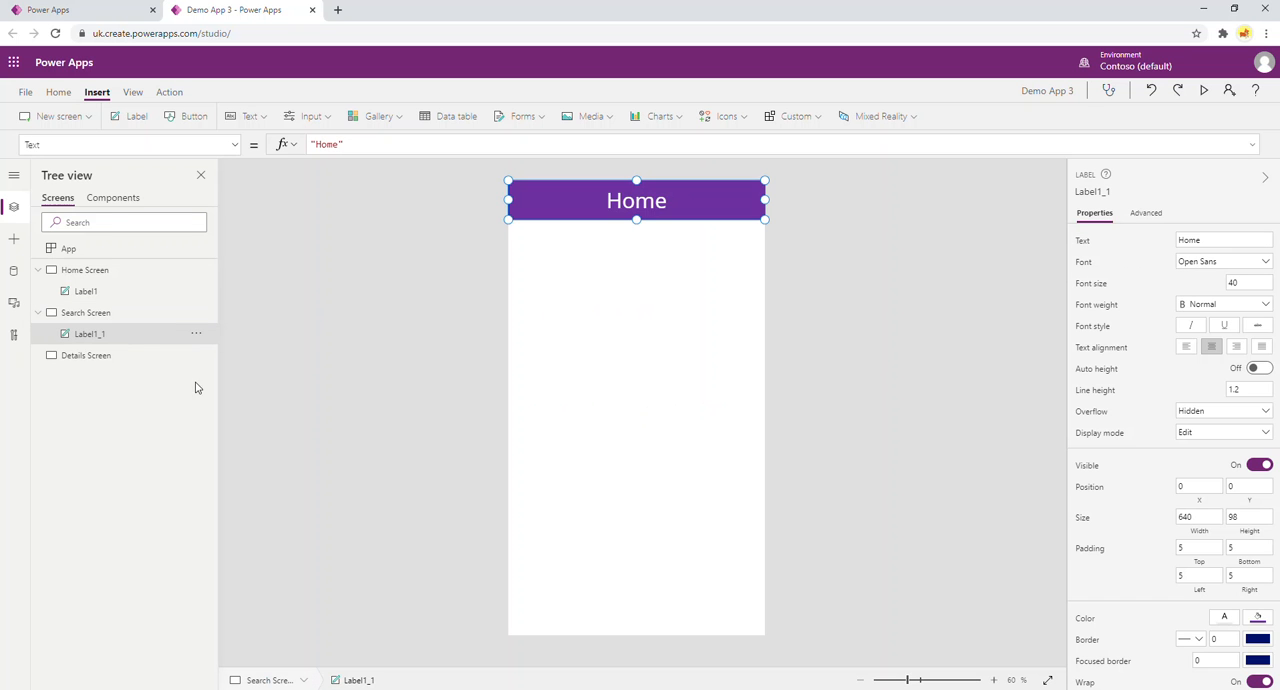
click(87, 356)
key(ctrl+v)
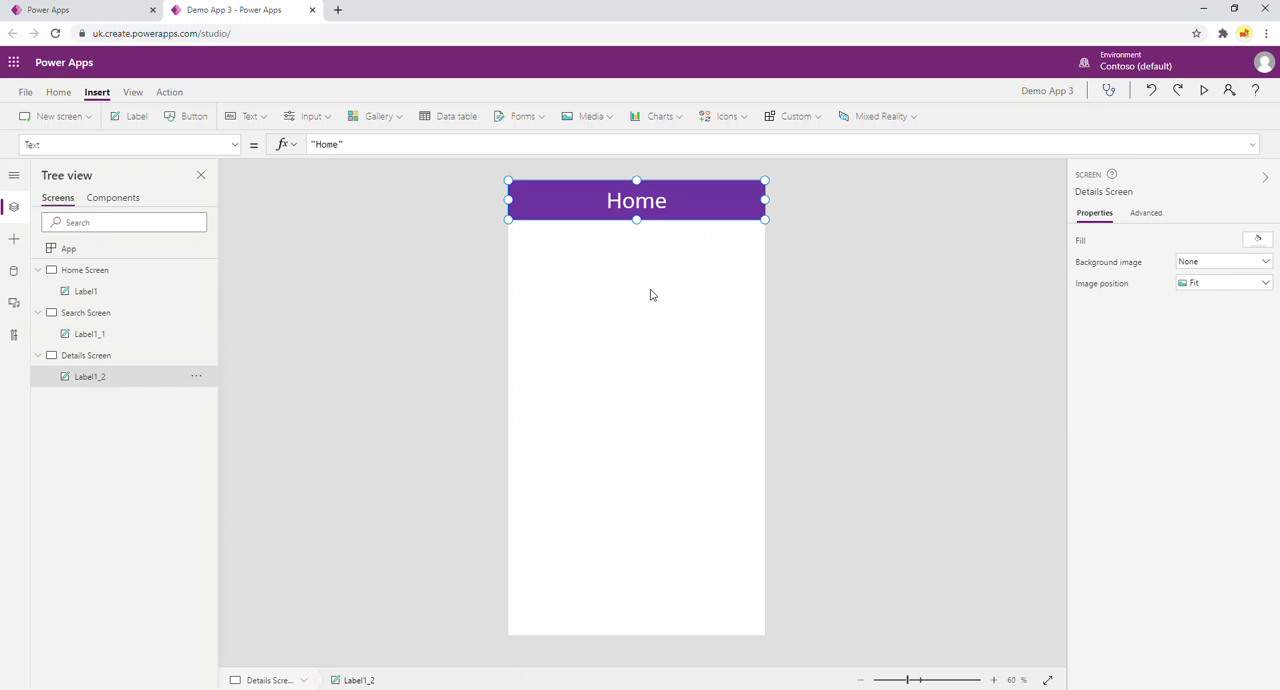
Change the header label text on the Search Screen to "Search".
click(82, 316)
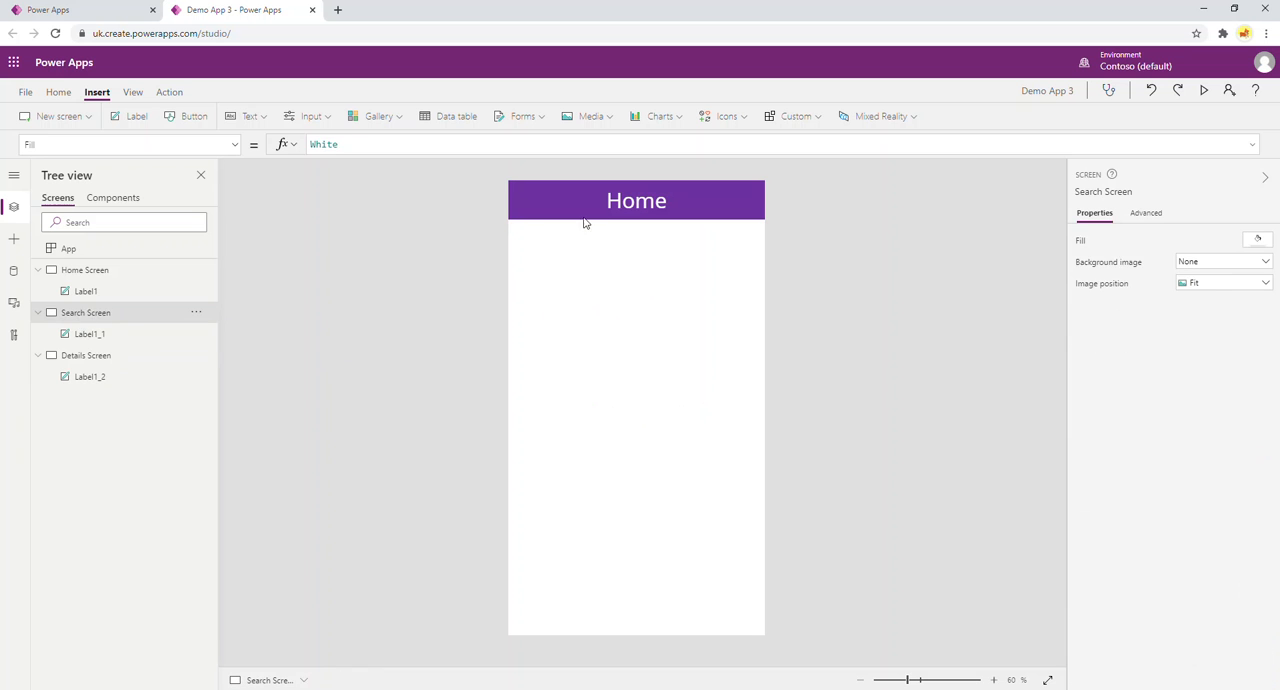
click(628, 200)
click(628, 199)
text(Search)
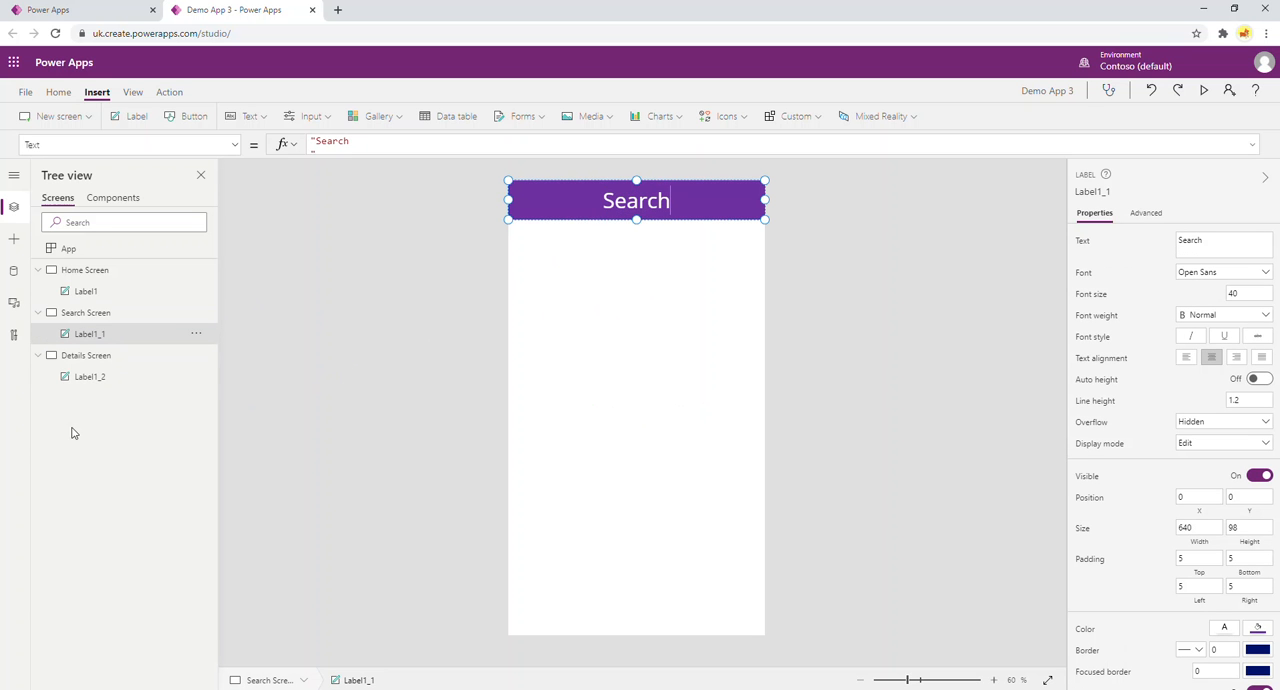
Change the header label text on the Details Screen to "Details".
click(87, 357)
click(659, 196)
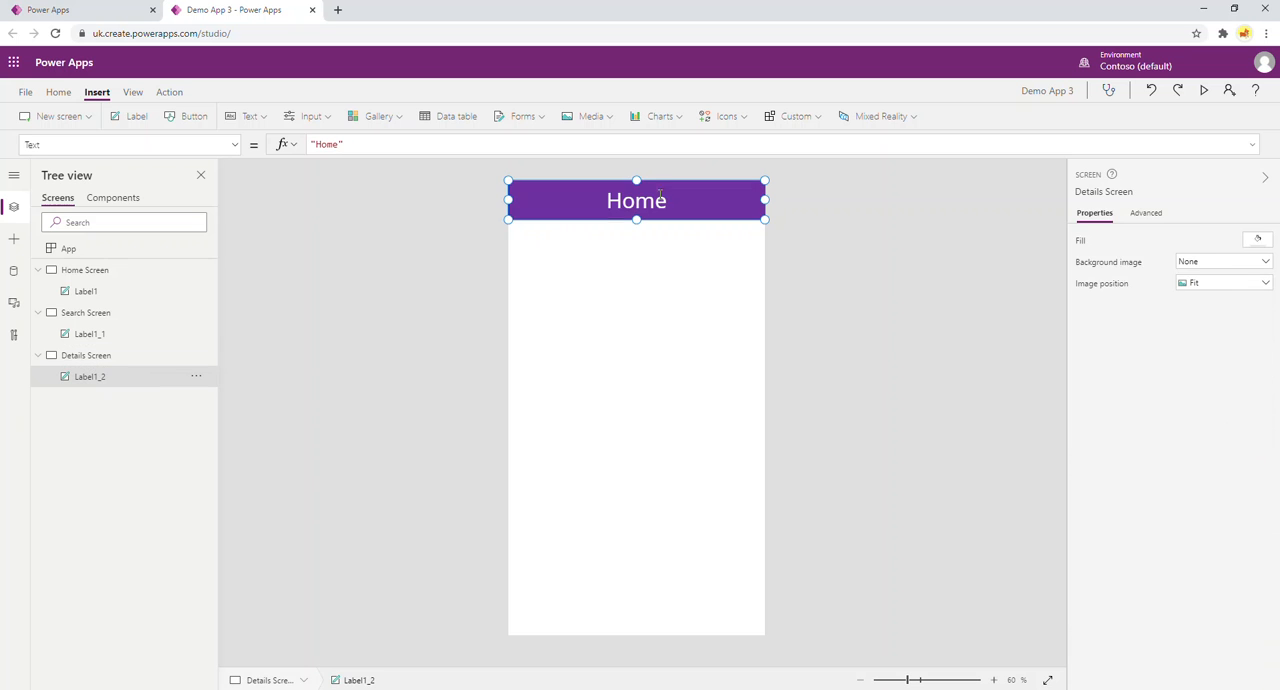
click(659, 196)
text(Details)
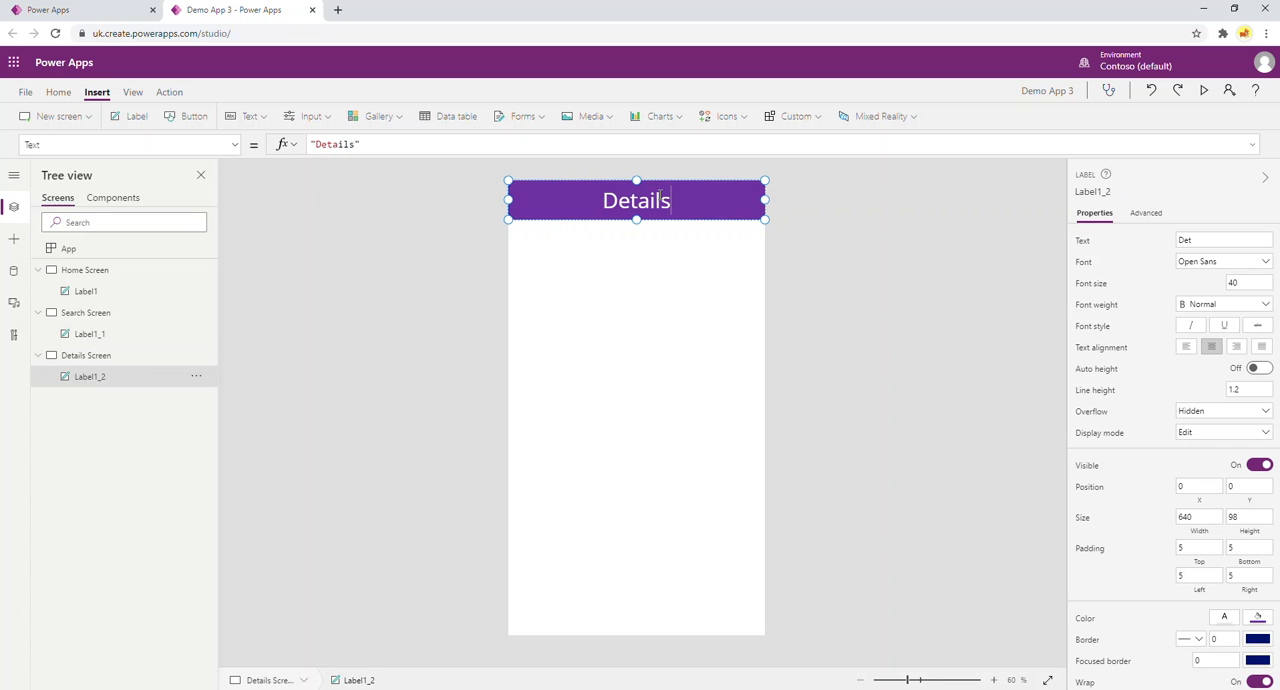
click(462, 291)
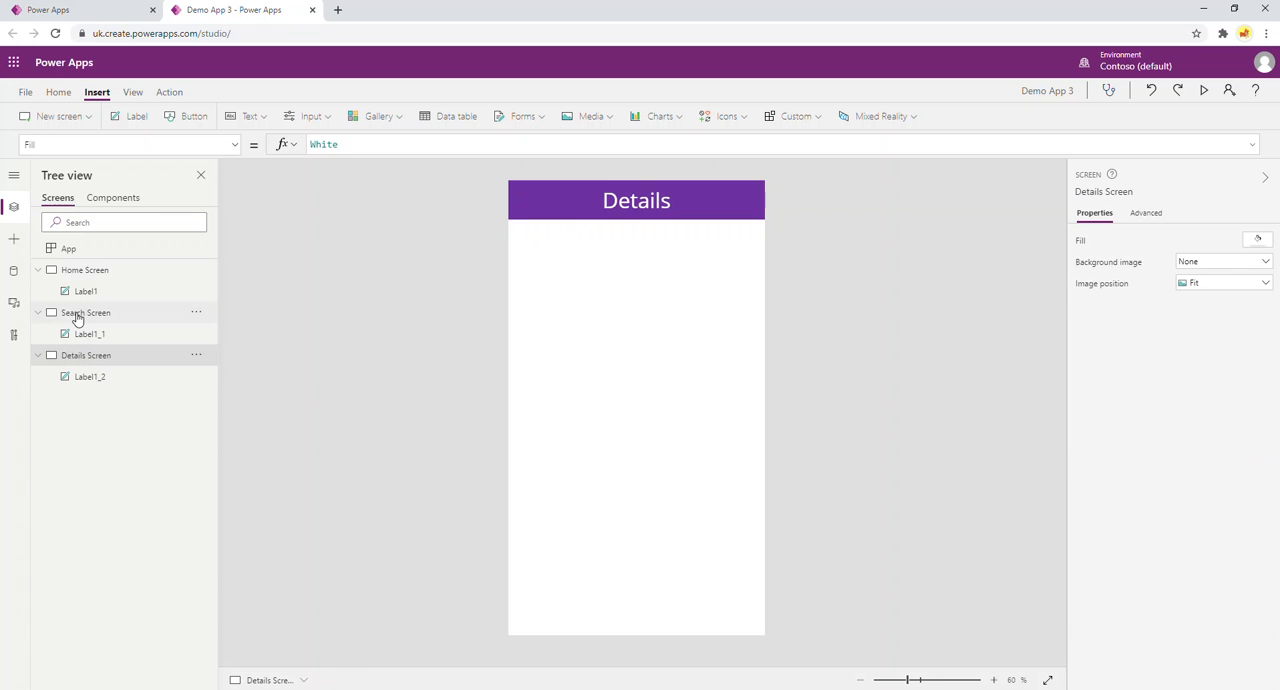
Collapse the Home, Search and Details screens in the screen hierarchy.
click(38, 270)
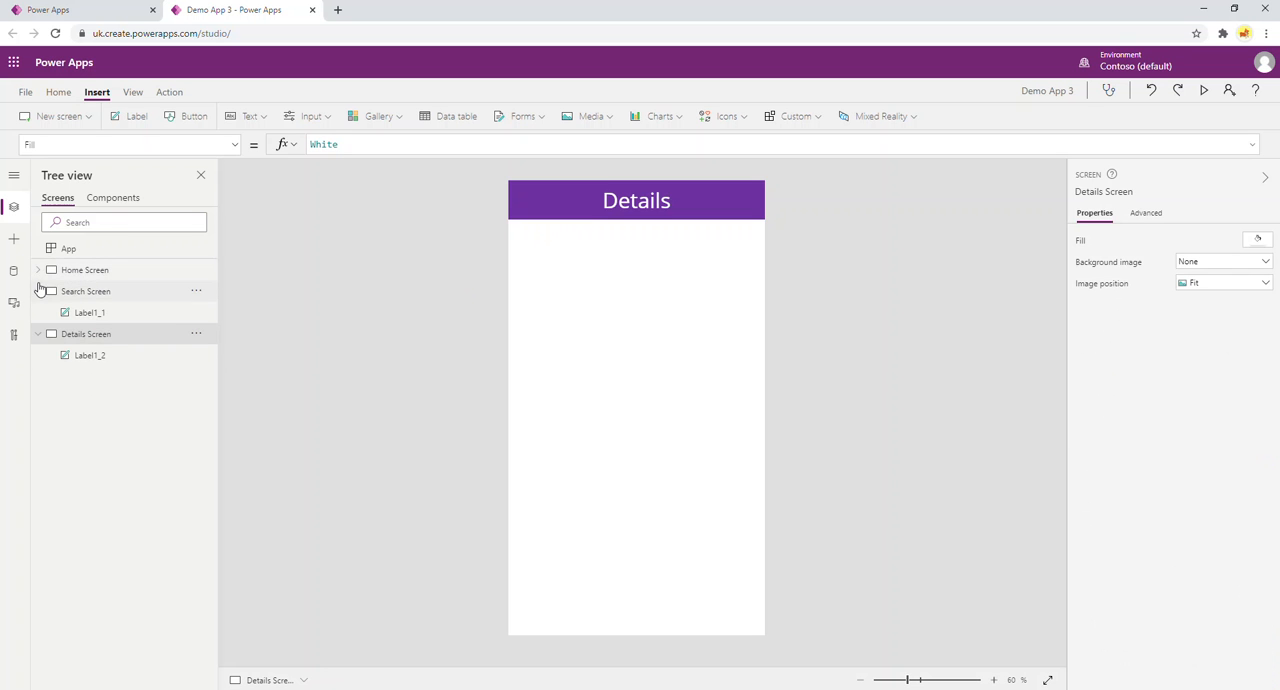
click(38, 291)
click(40, 313)
Check the headers of the Home, Search and Details screens in turn, ending on the Home Screen.
click(75, 270)
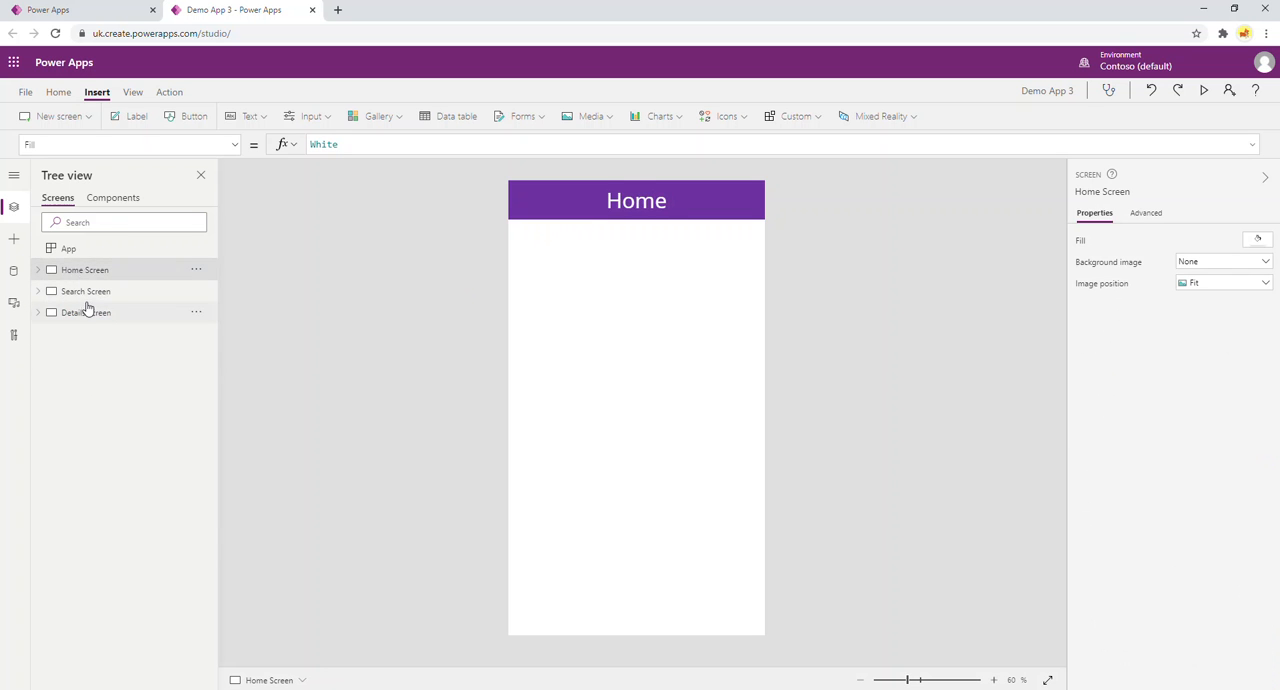
click(83, 295)
click(84, 314)
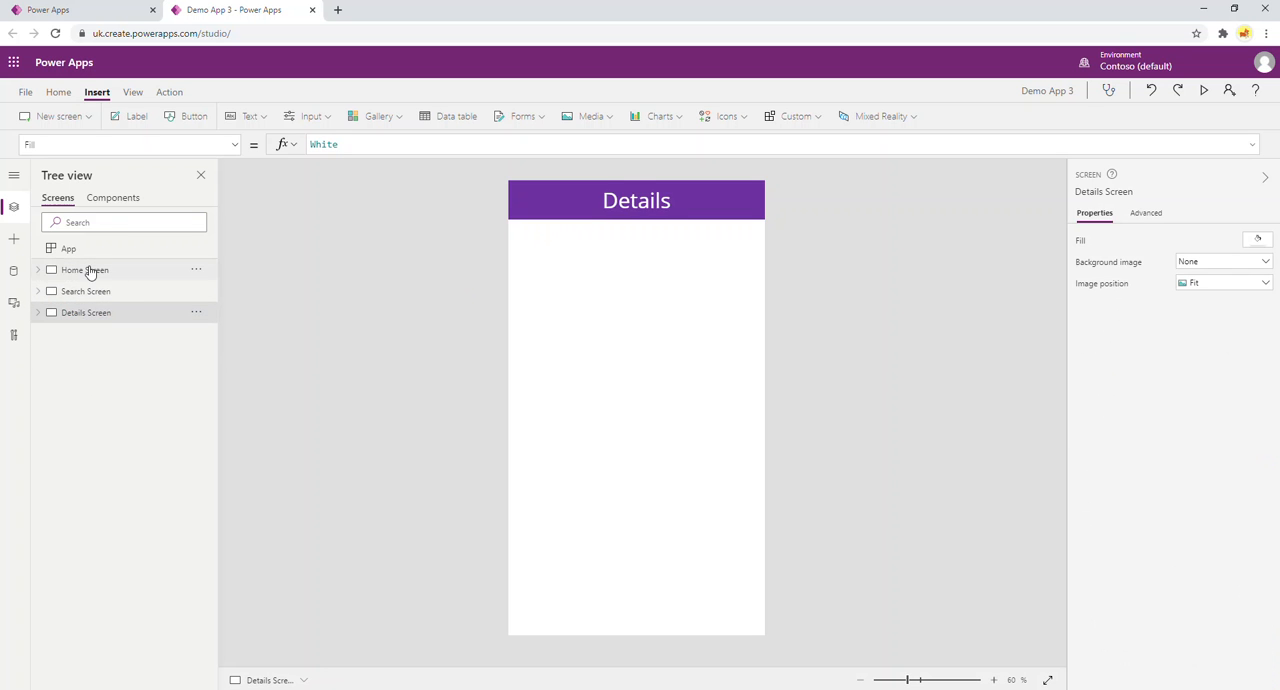
click(89, 271)
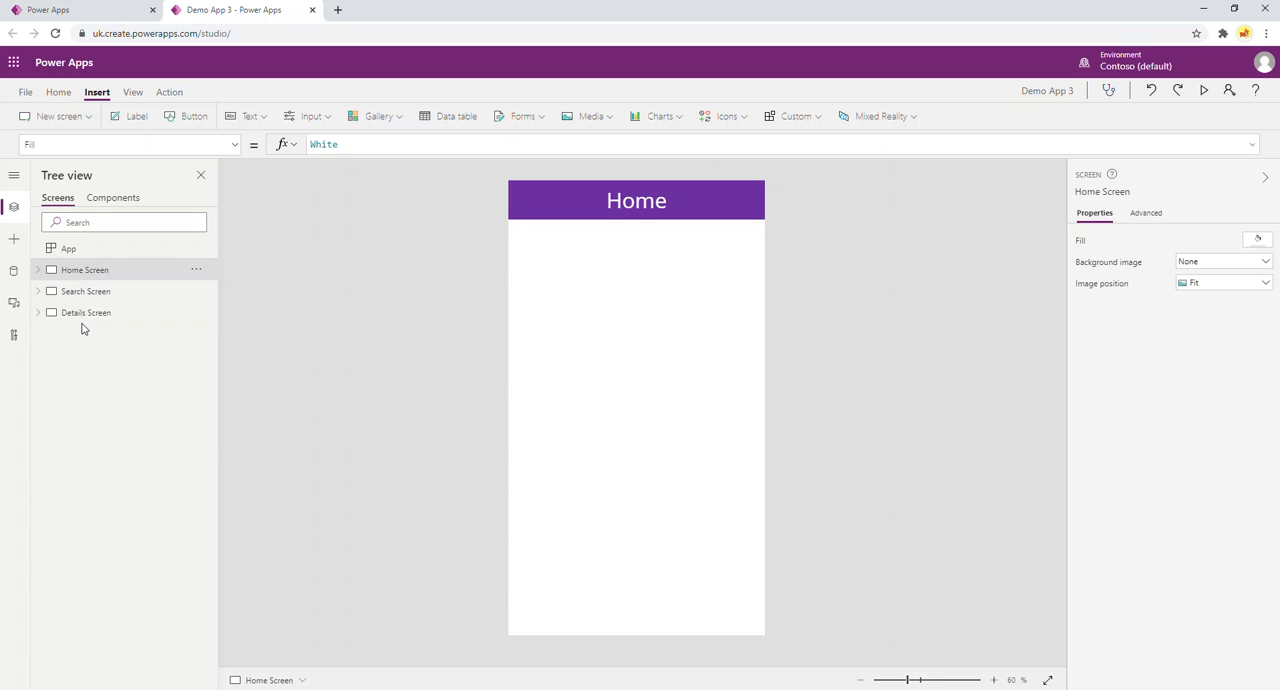
Start a ClearCollect formula in the App object's OnStart property, with mainMenuItems as the collection.
click(81, 250)
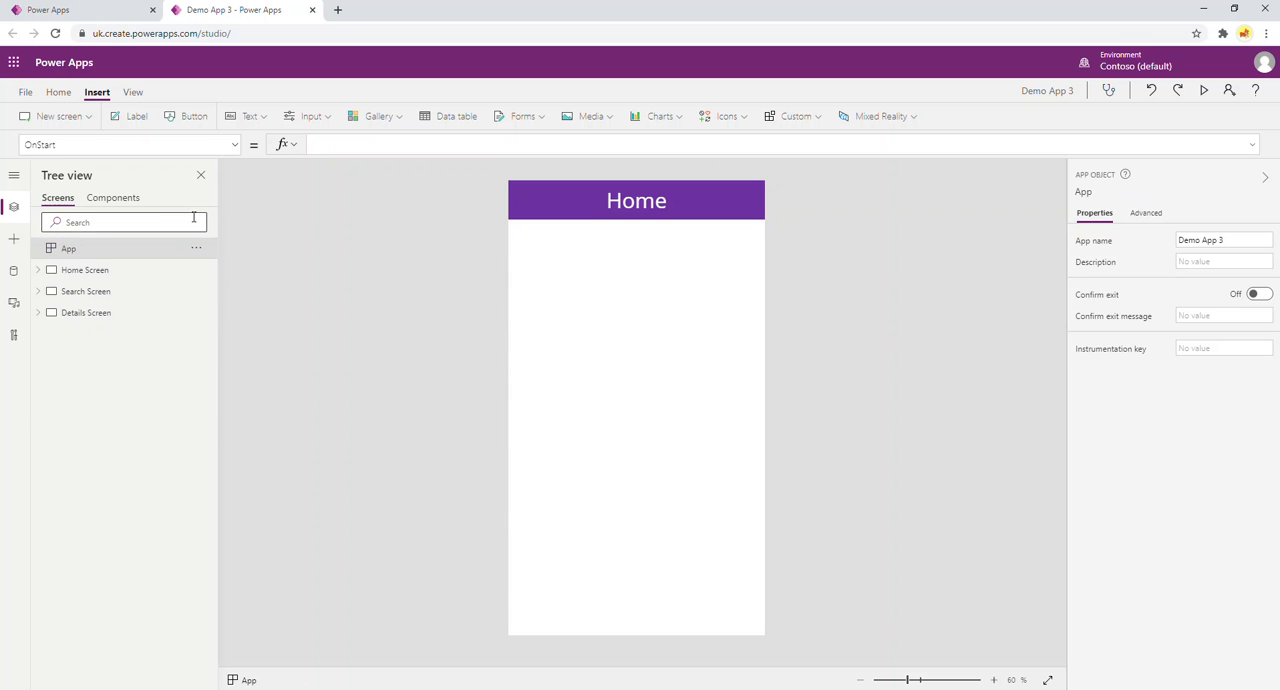
click(326, 152)
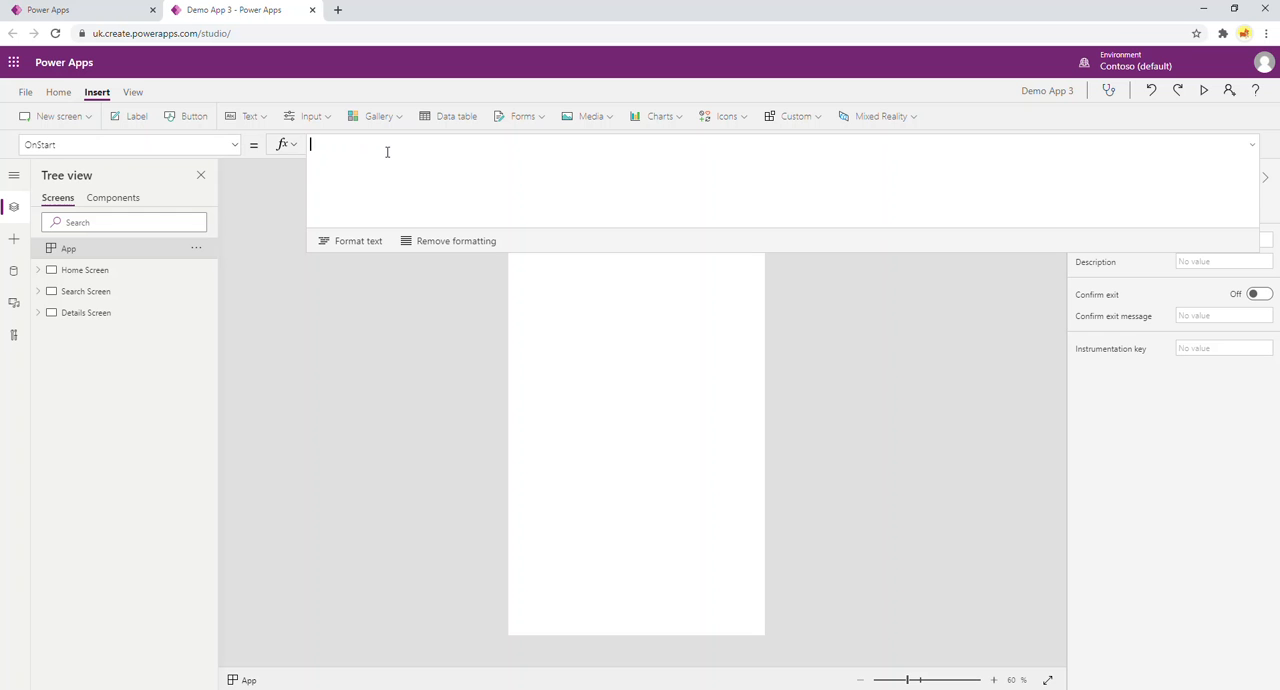
text(Clear)
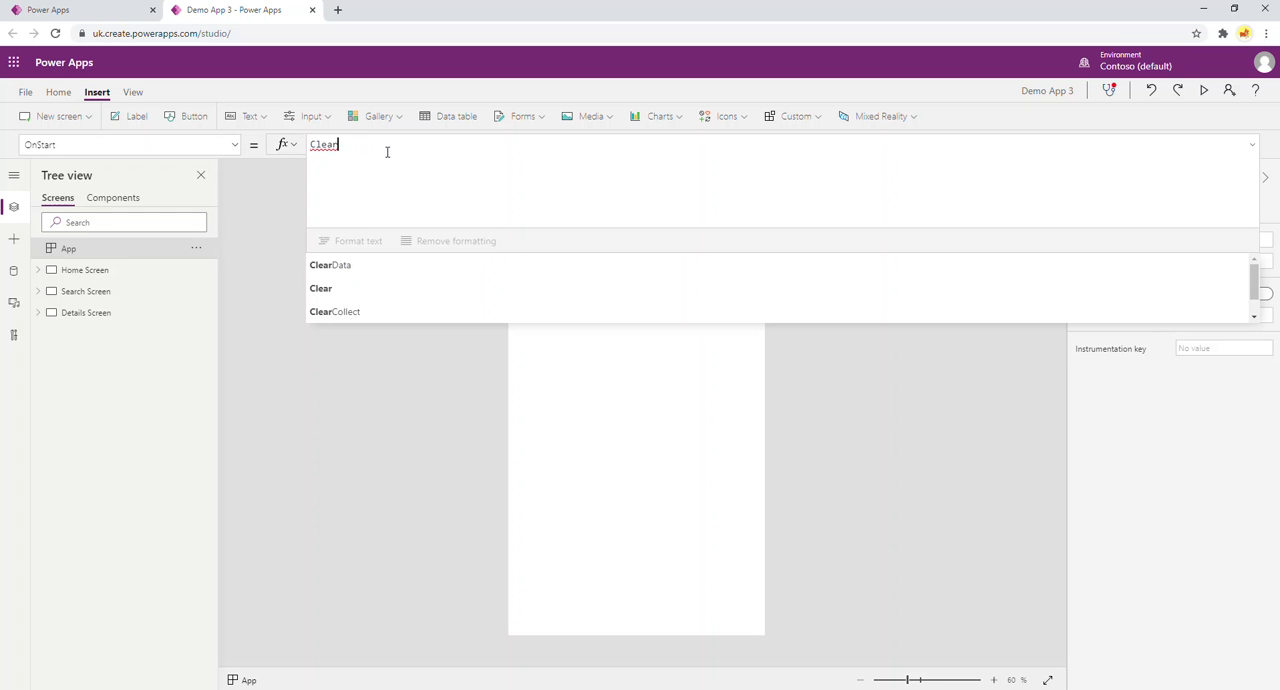
key(Down)
key(Down)
key(Down)
key(Tab)
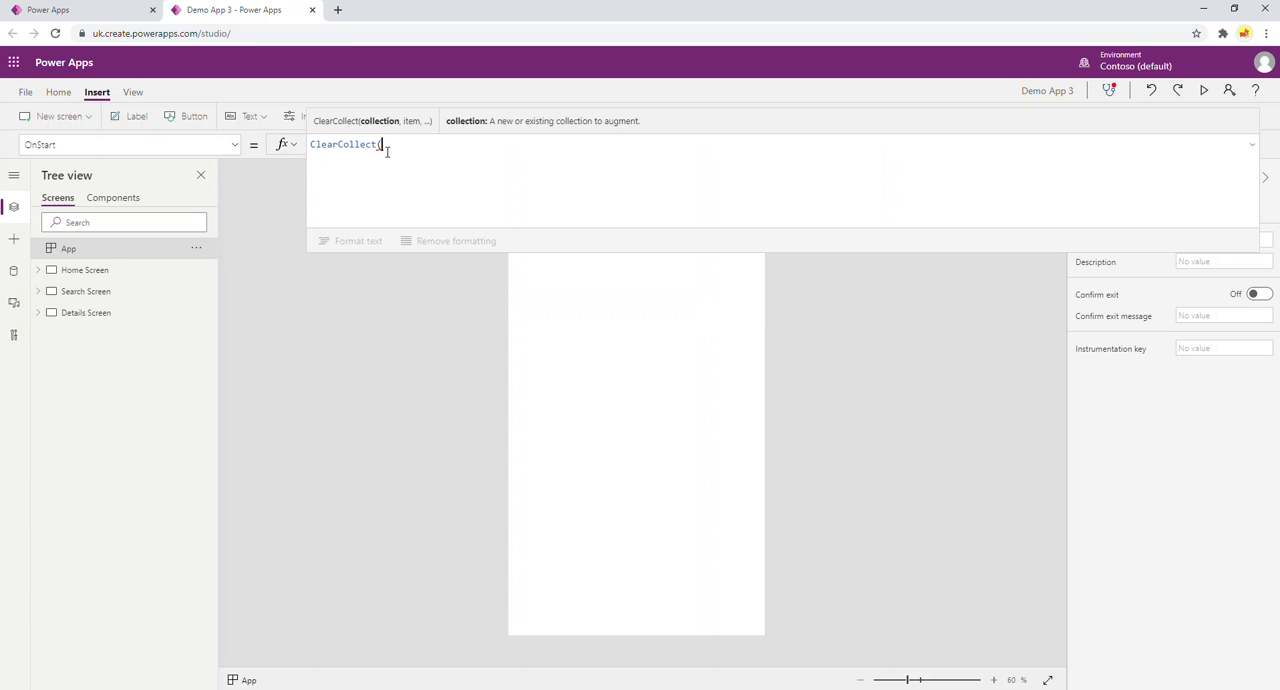
text(mainMenuItems,)
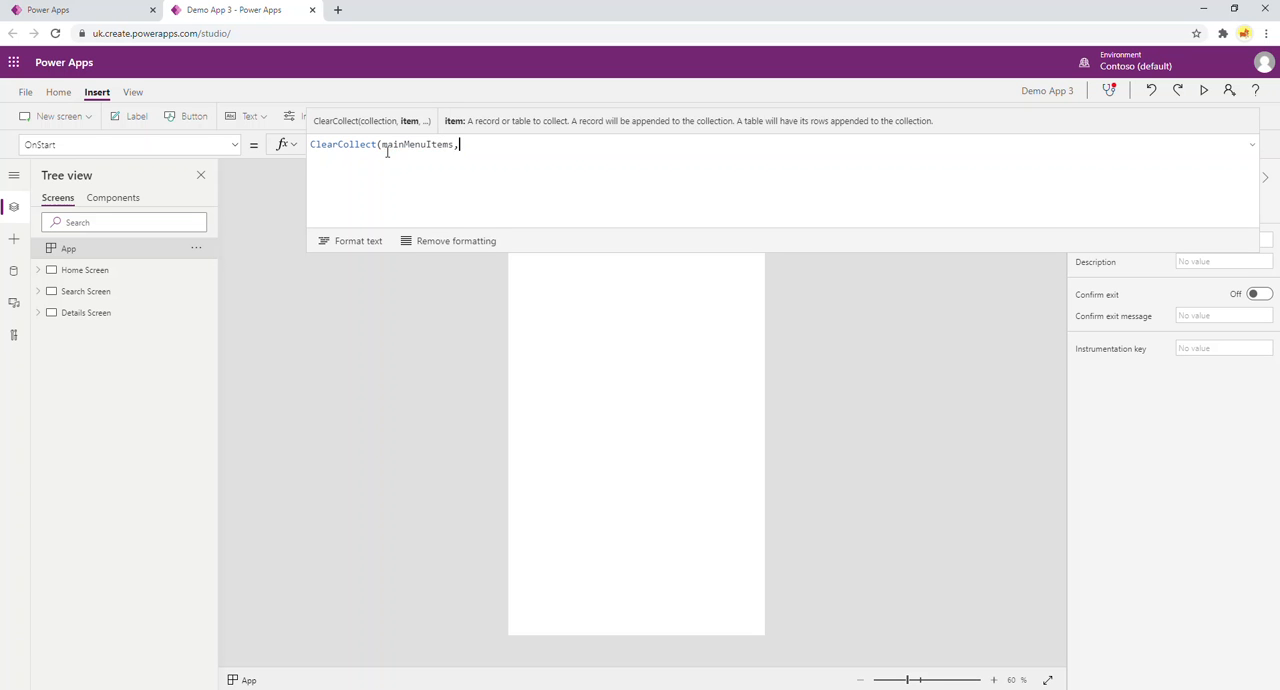
text({)
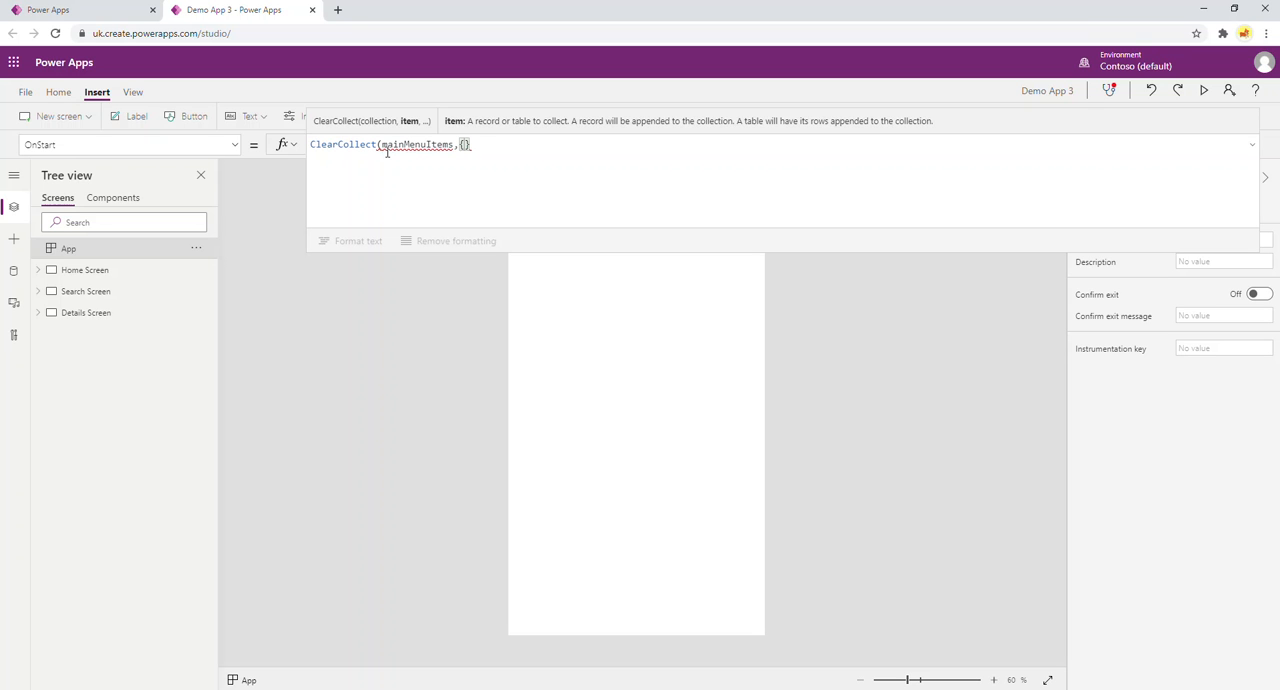
text(label)
text(:")
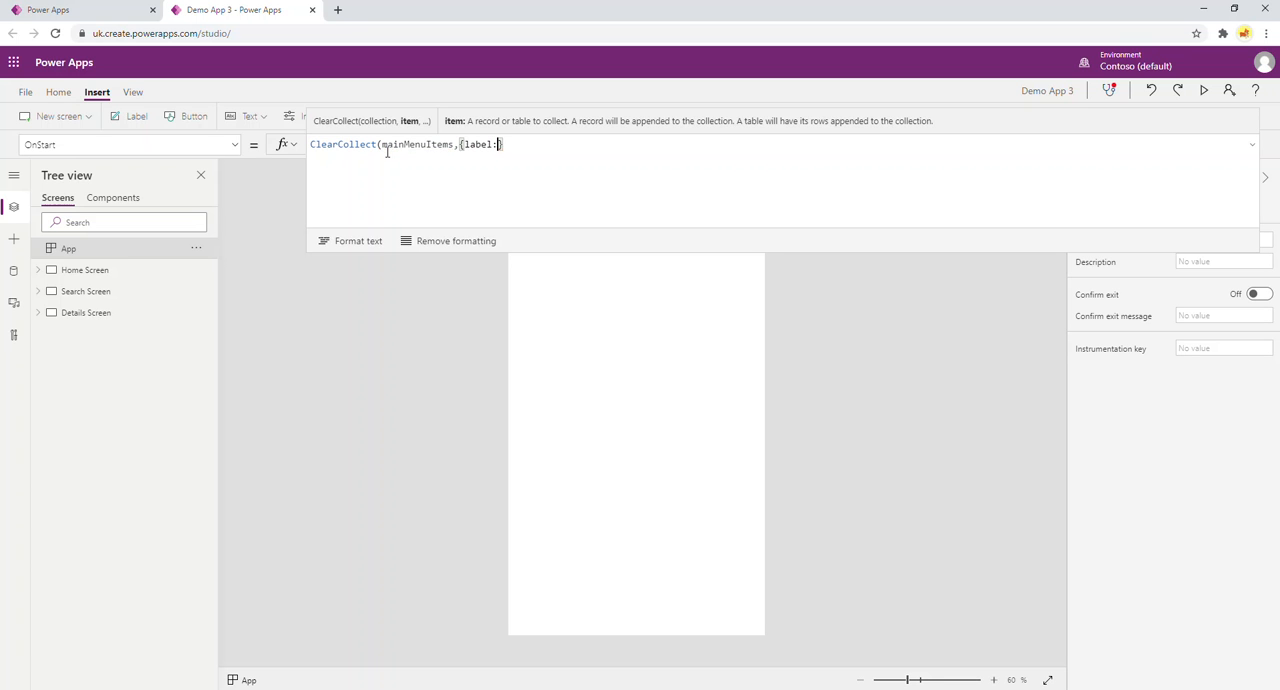
text(Home")
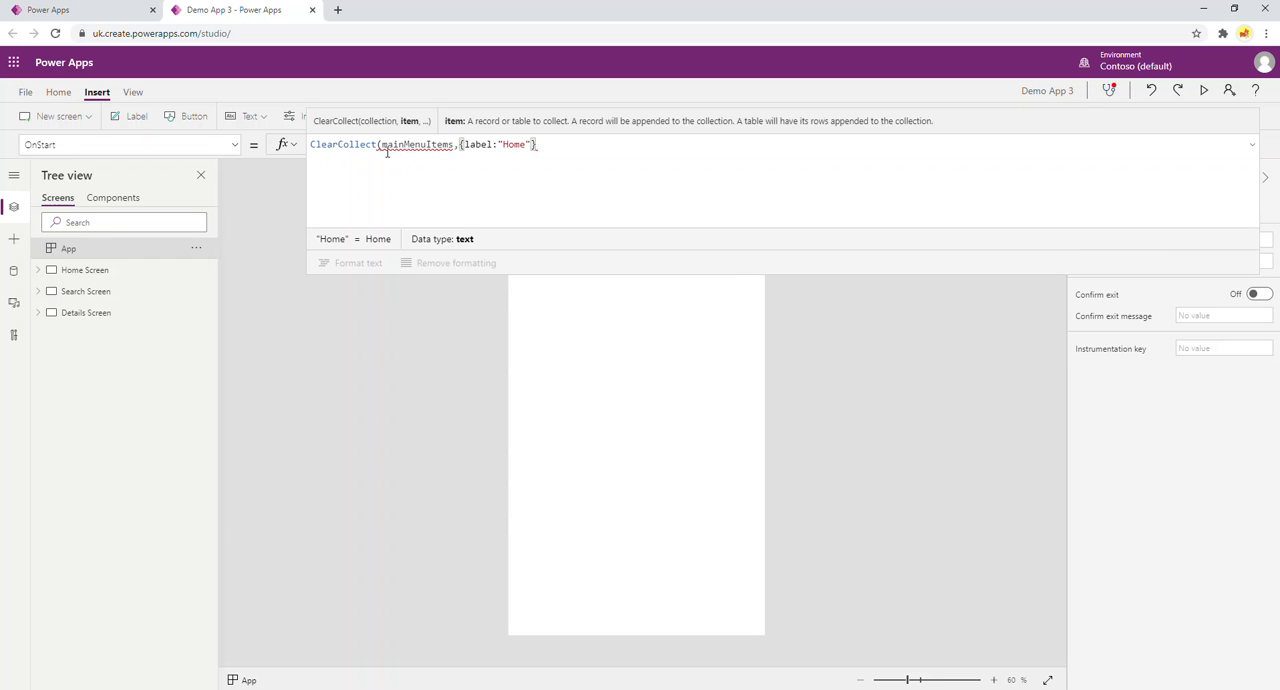
text(,scrr)
Add a first record to the mainMenuItems collection with label "Home" and screen 'Home Screen'.
key(BackSpace)
text(een)
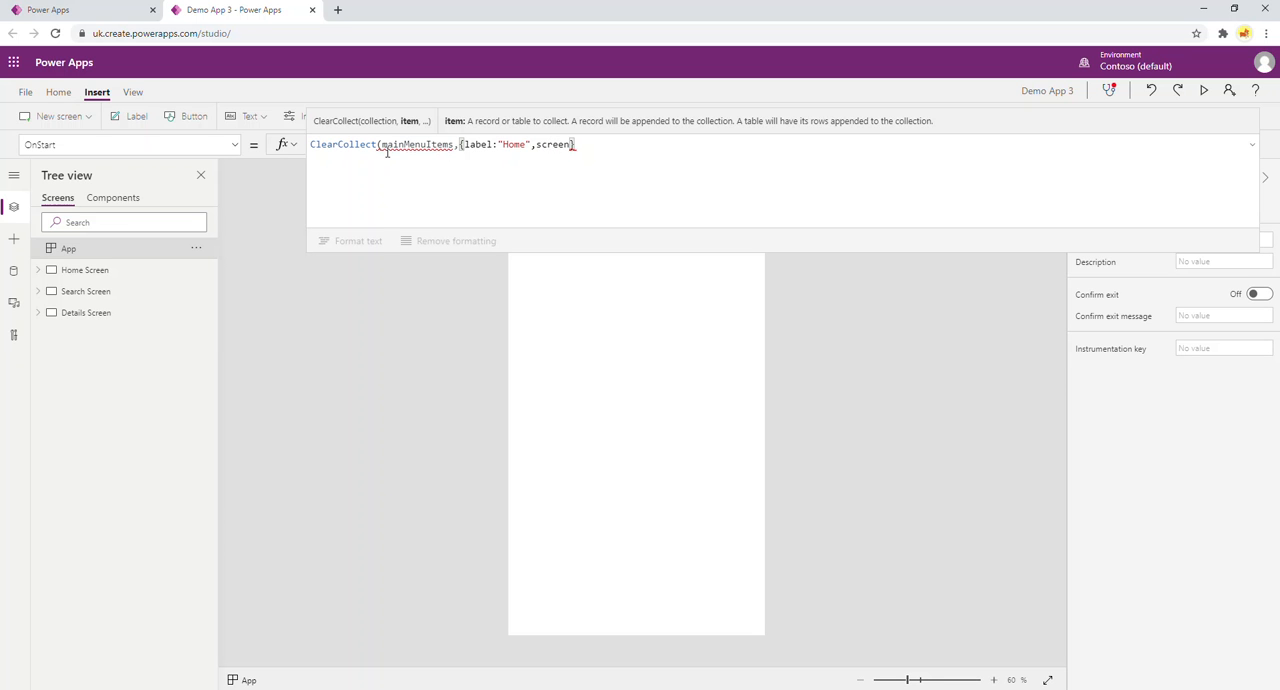
text(:home)
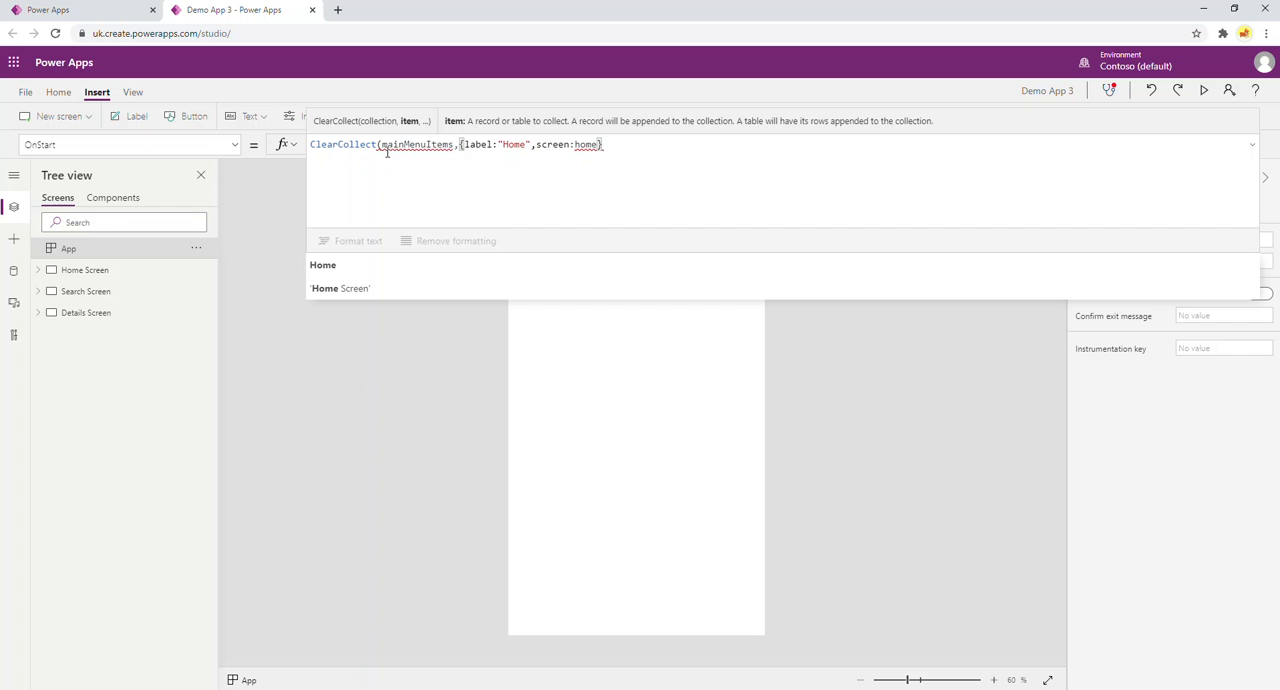
click(393, 290)
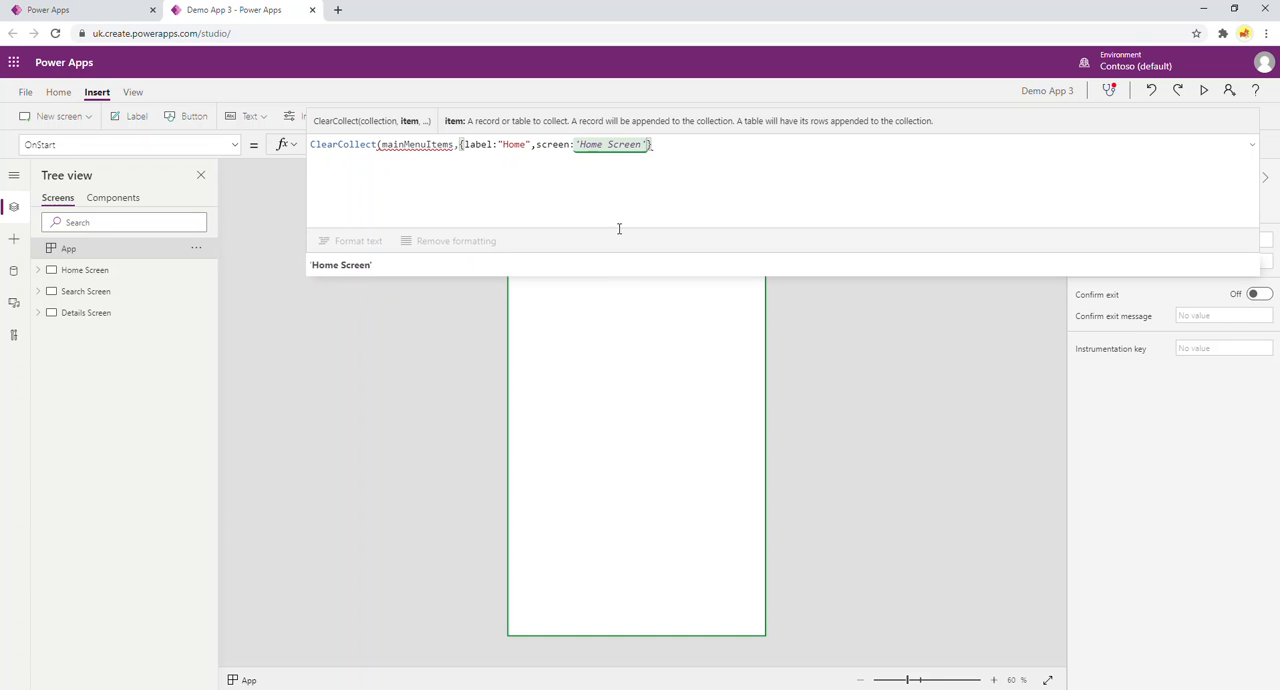
text(})
Duplicate the Home record twice, separated by commas, and close the ClearCollect formula.
drag(461, 144, 651, 143)
key(ctrl+c)
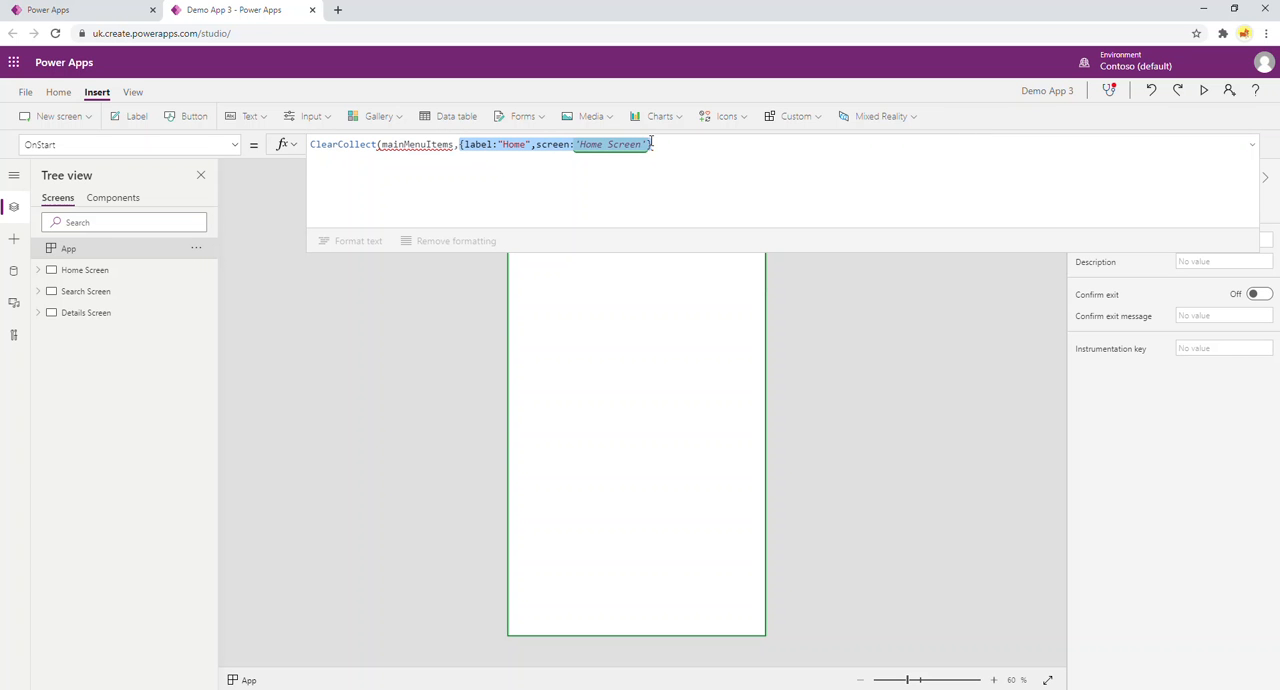
click(661, 145)
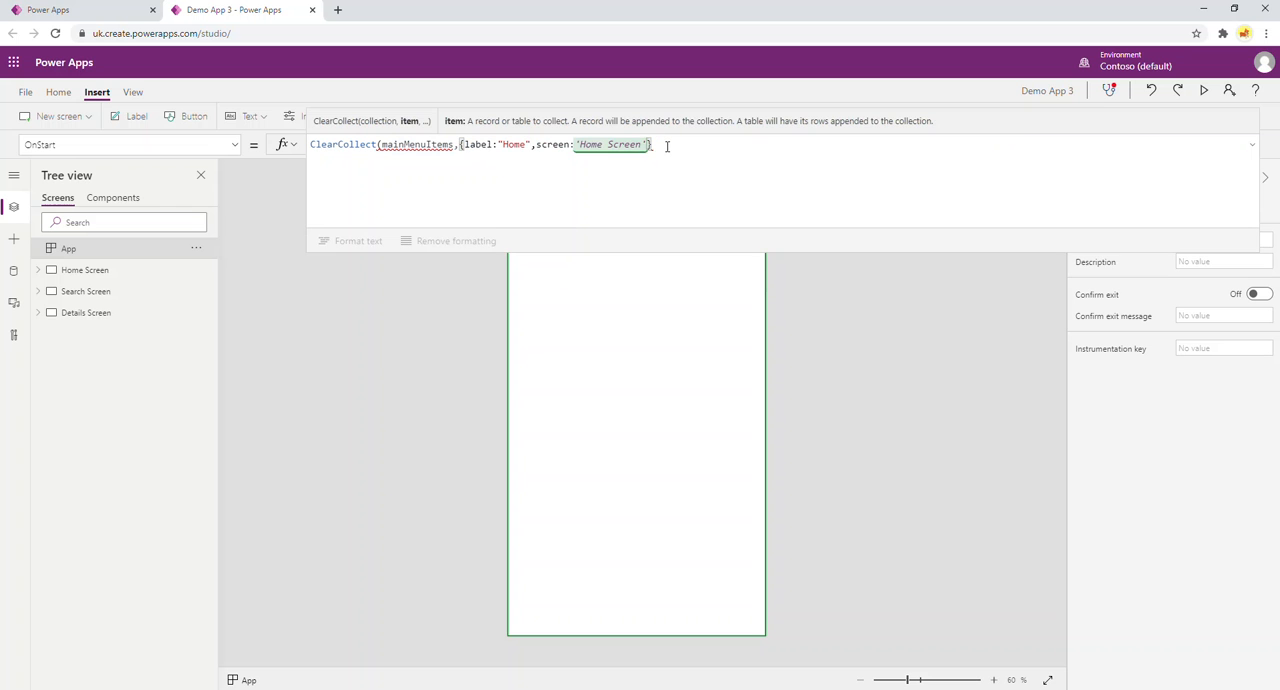
text(,)
key(ctrl+v)
text(,)
key(ctrl+v)
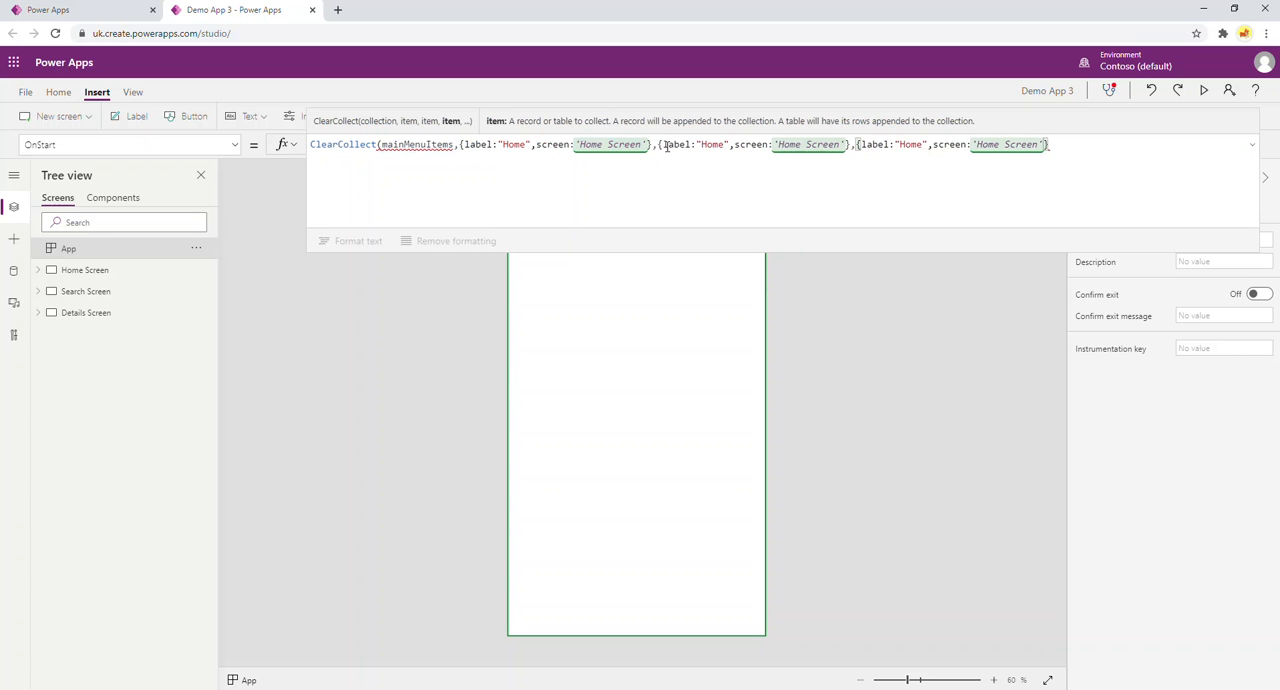
text())
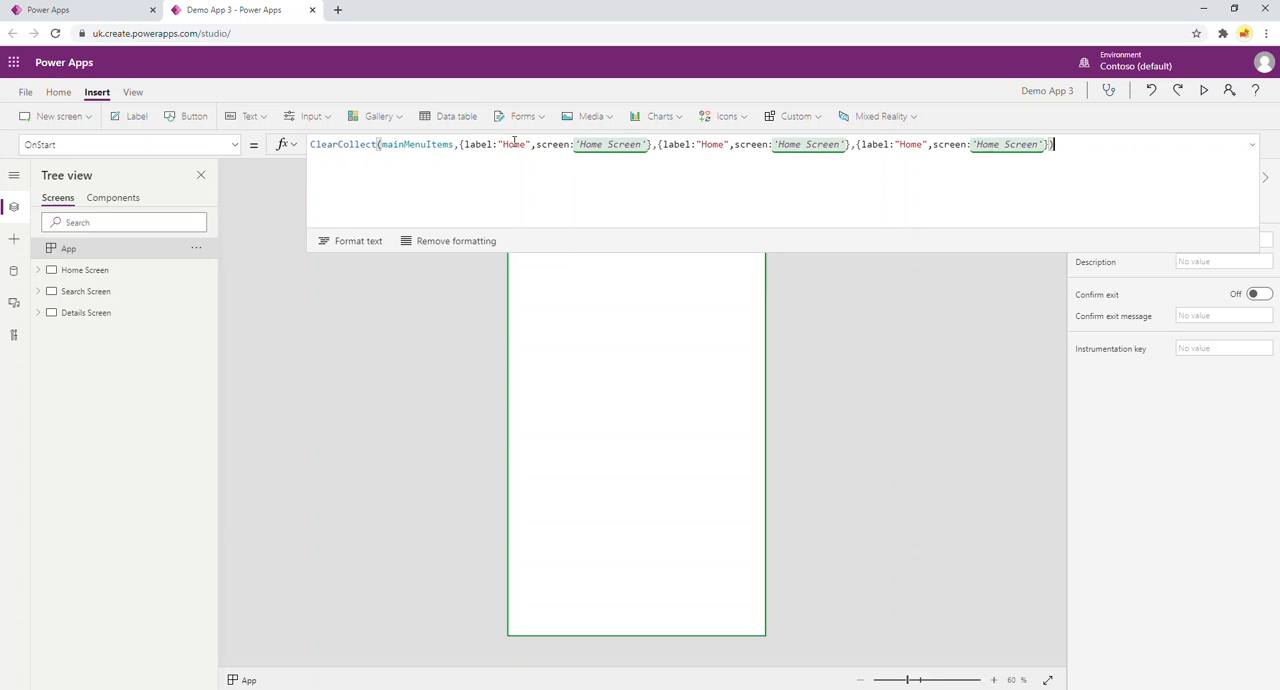
Change the label of the second record to "Search" and of the third record to "Details".
double_click(712, 144)
text(Search)
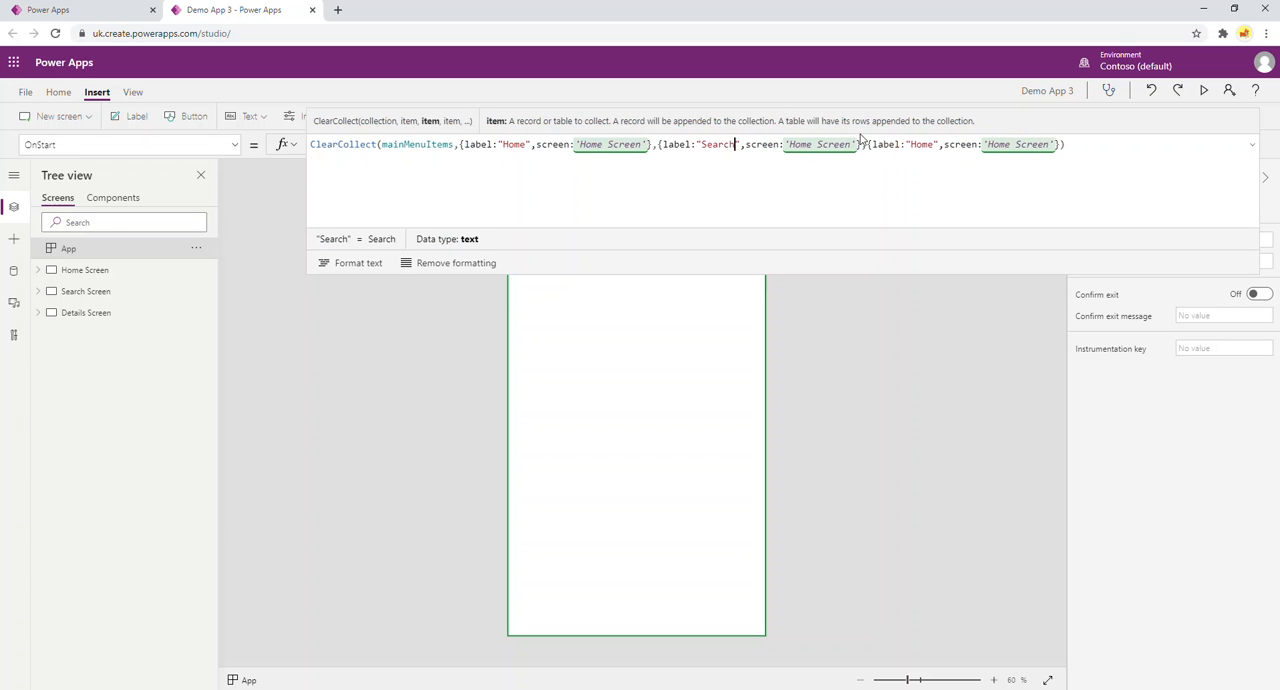
double_click(921, 144)
text(Details)
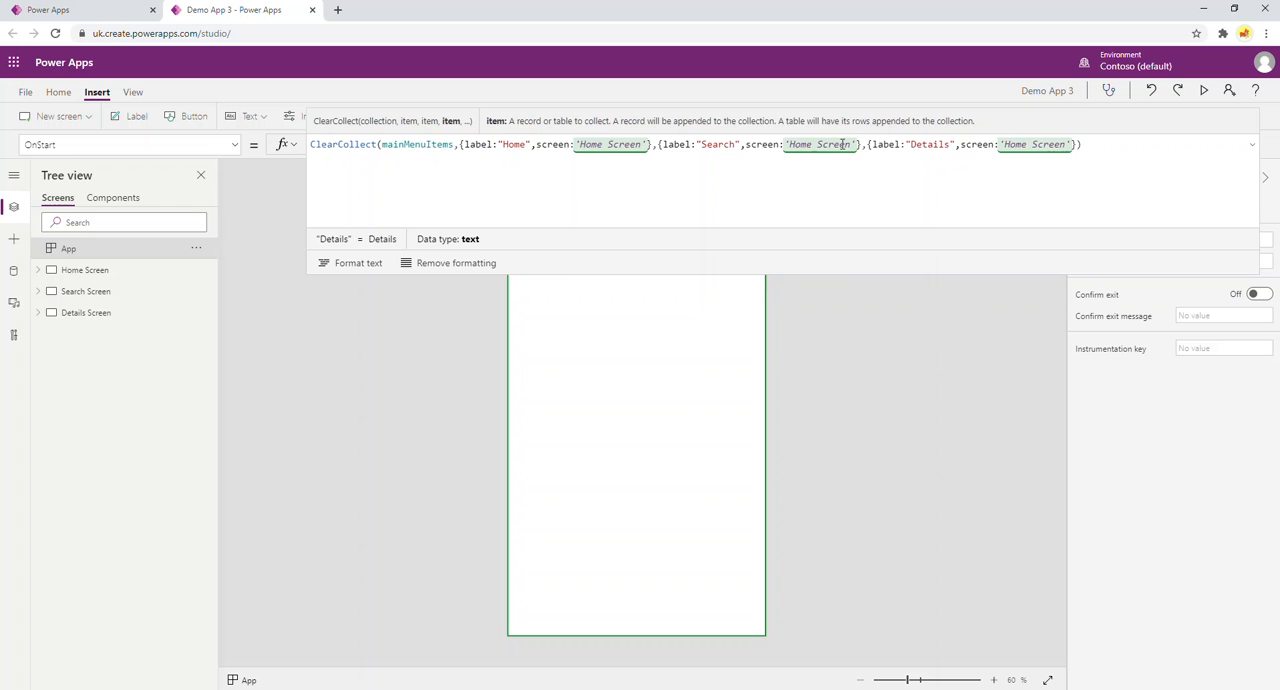
Set the screen value of the Search record to 'Search Screen'.
drag(858, 144, 786, 144)
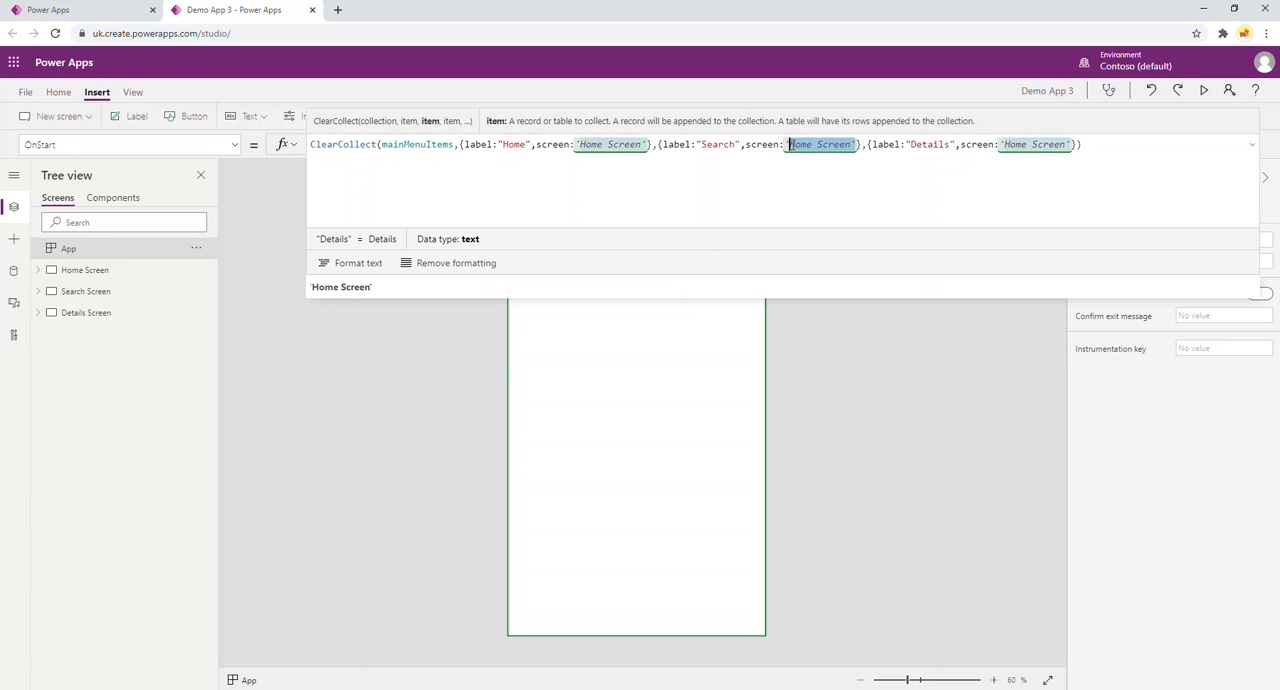
key(BackSpace)
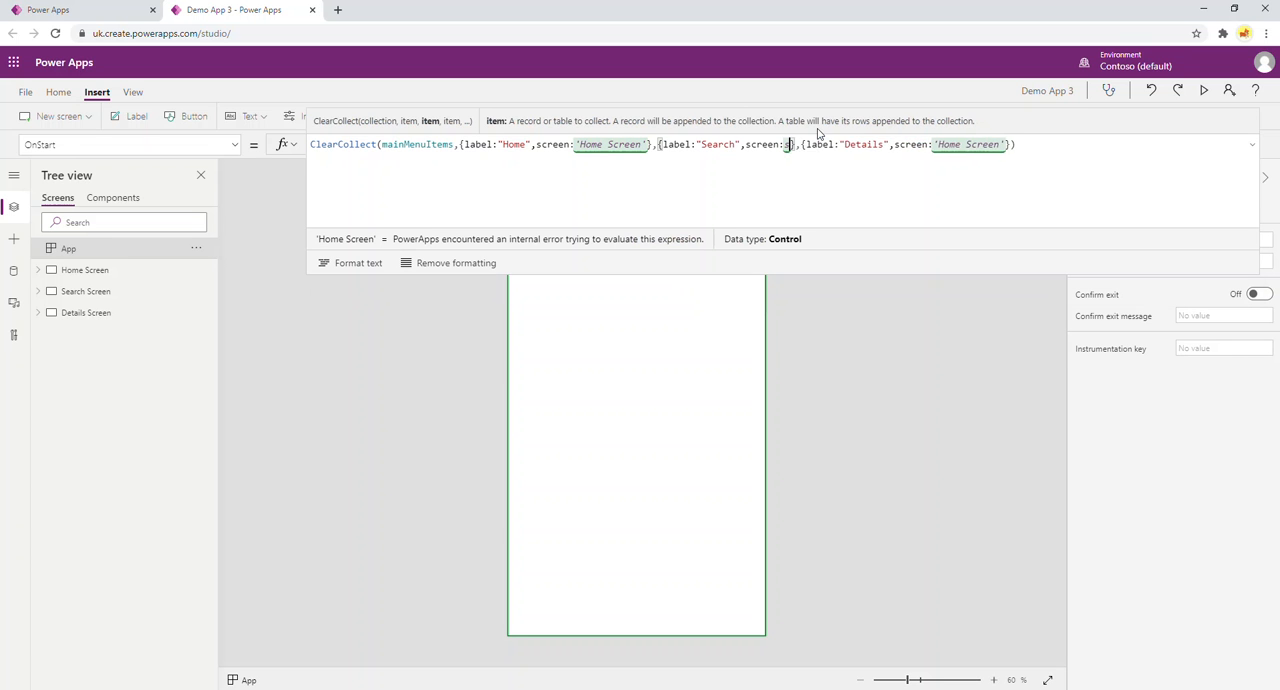
text(Search)
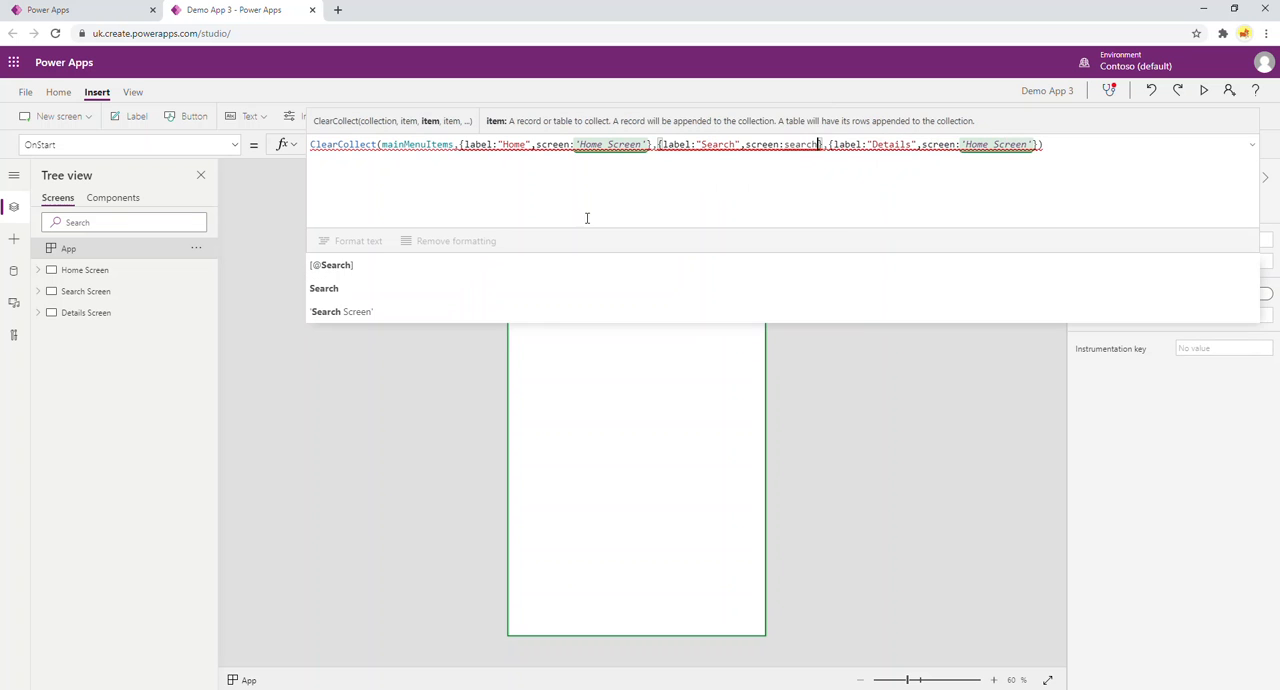
click(324, 316)
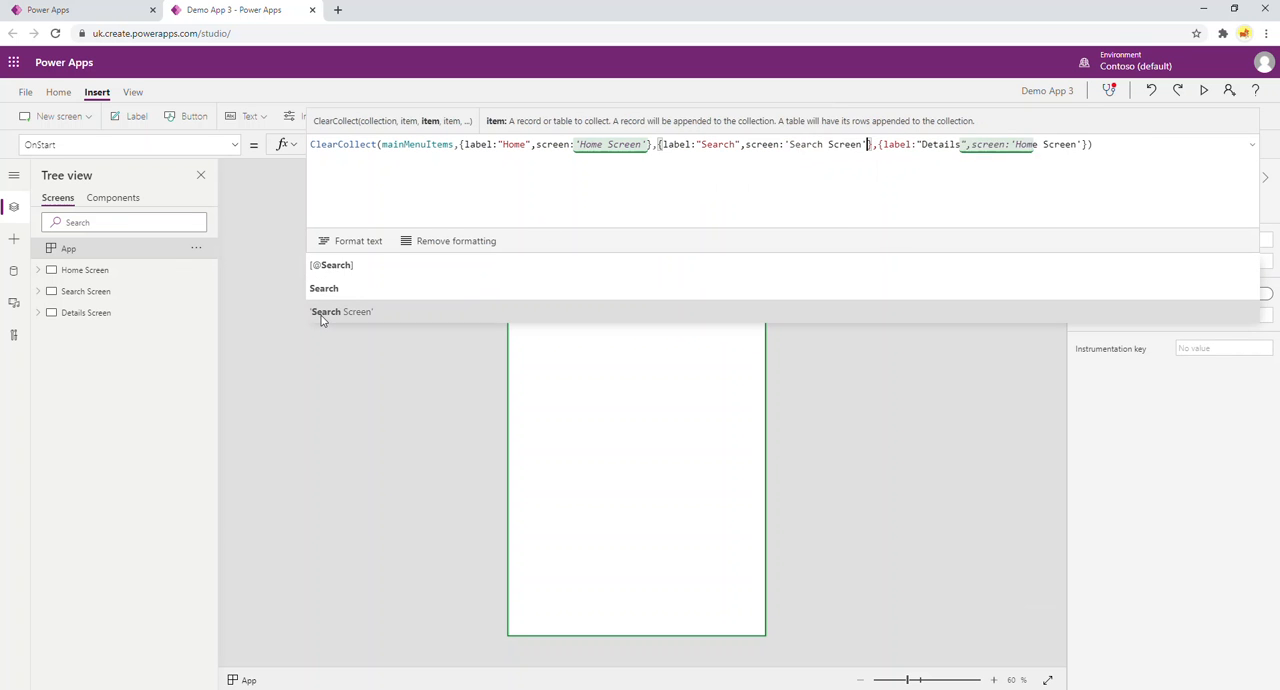
Set the screen value of the Details record to 'Details Screen'.
click(1082, 146)
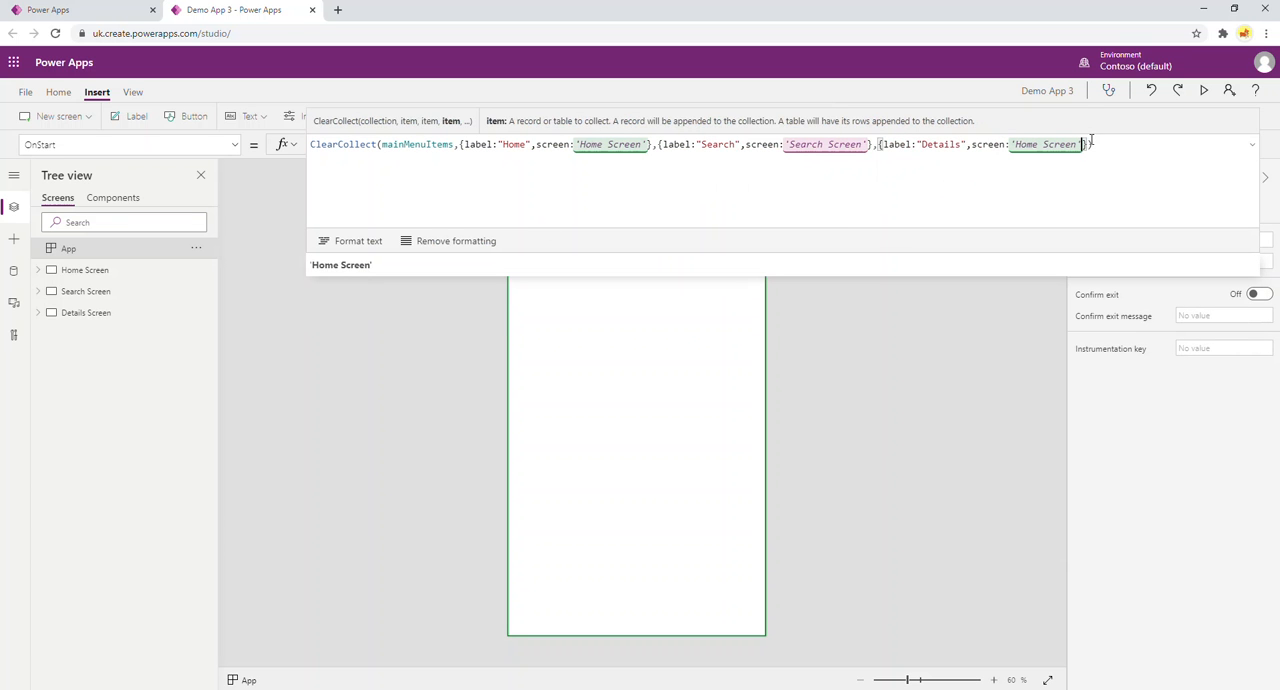
key(BackSpace)
key(BackSpace)
key(BackSpace)
key(BackSpace)
key(BackSpace)
key(BackSpace)
key(BackSpace)
key(BackSpace)
key(BackSpace)
key(BackSpace)
key(BackSpace)
key(BackSpace)
key(BackSpace)
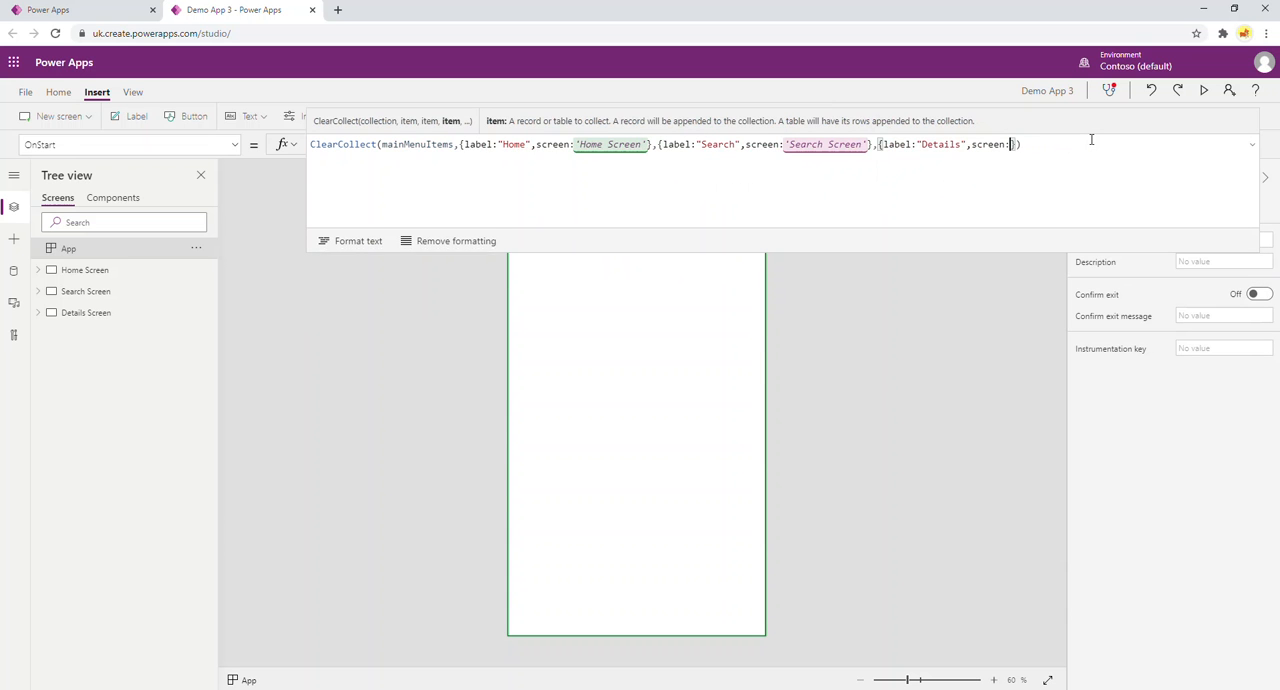
text(detail)
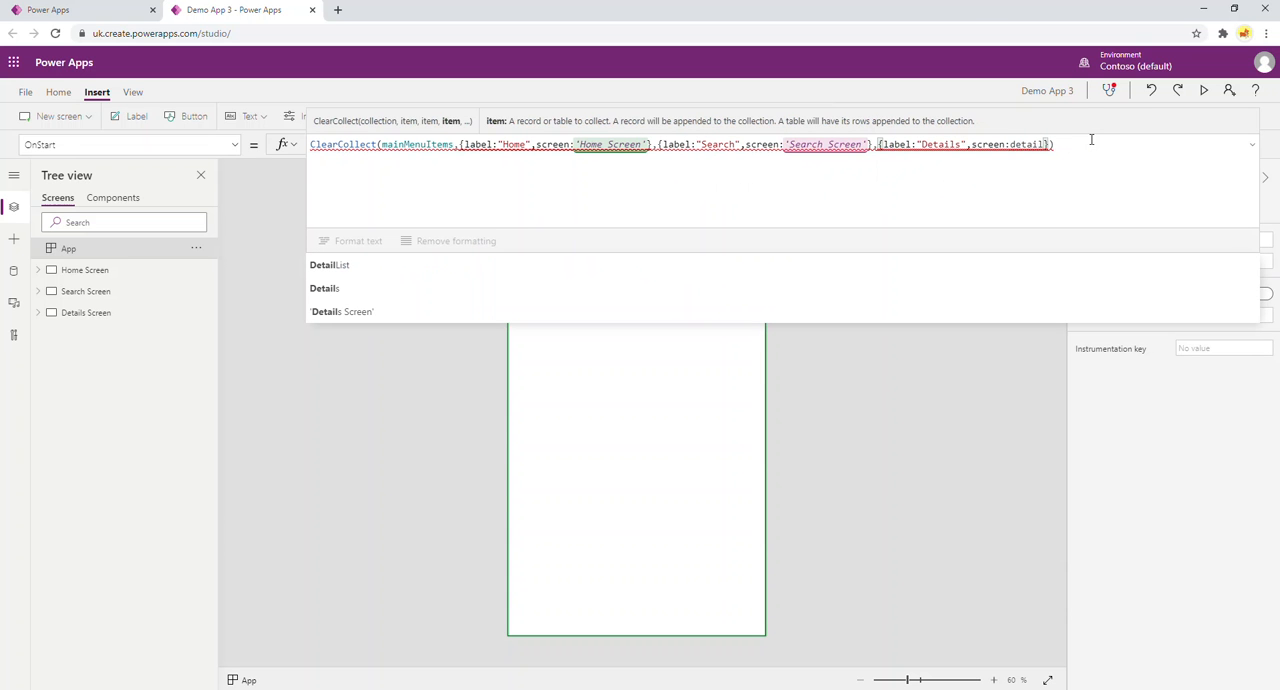
click(355, 312)
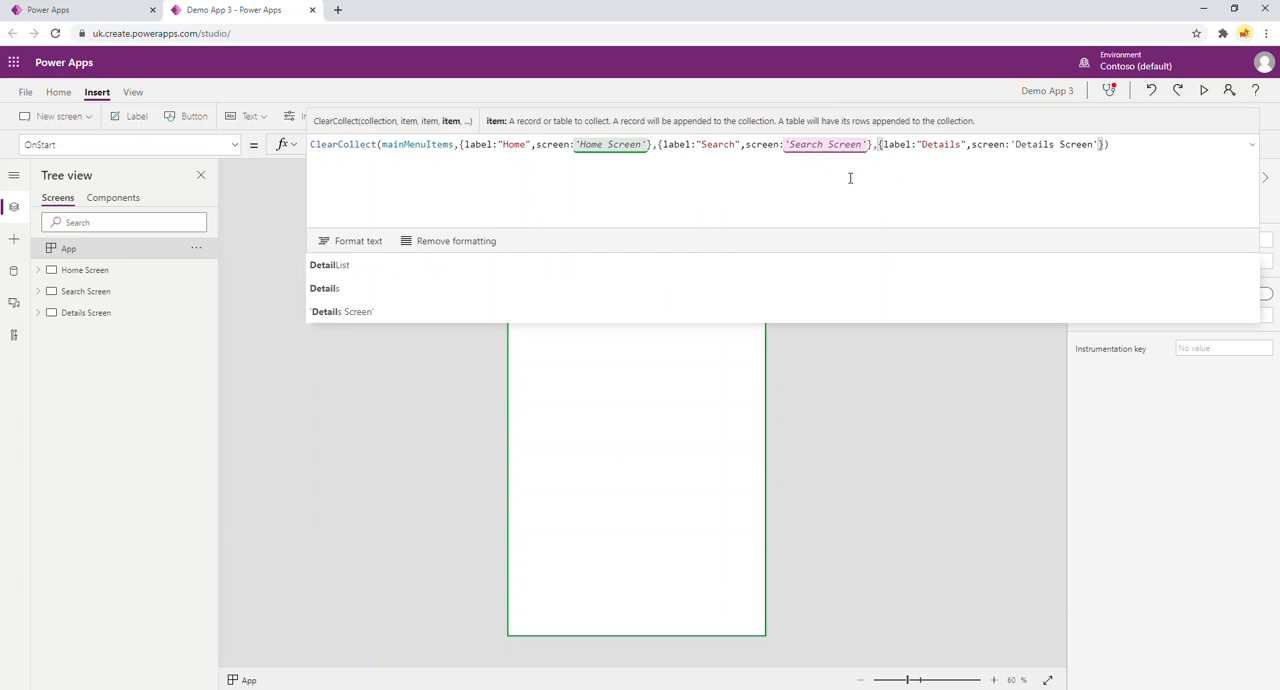
End the ClearCollect statement with a semicolon and add a Set statement on a new line for variable color1 with an empty RGBA() value.
click(1143, 141)
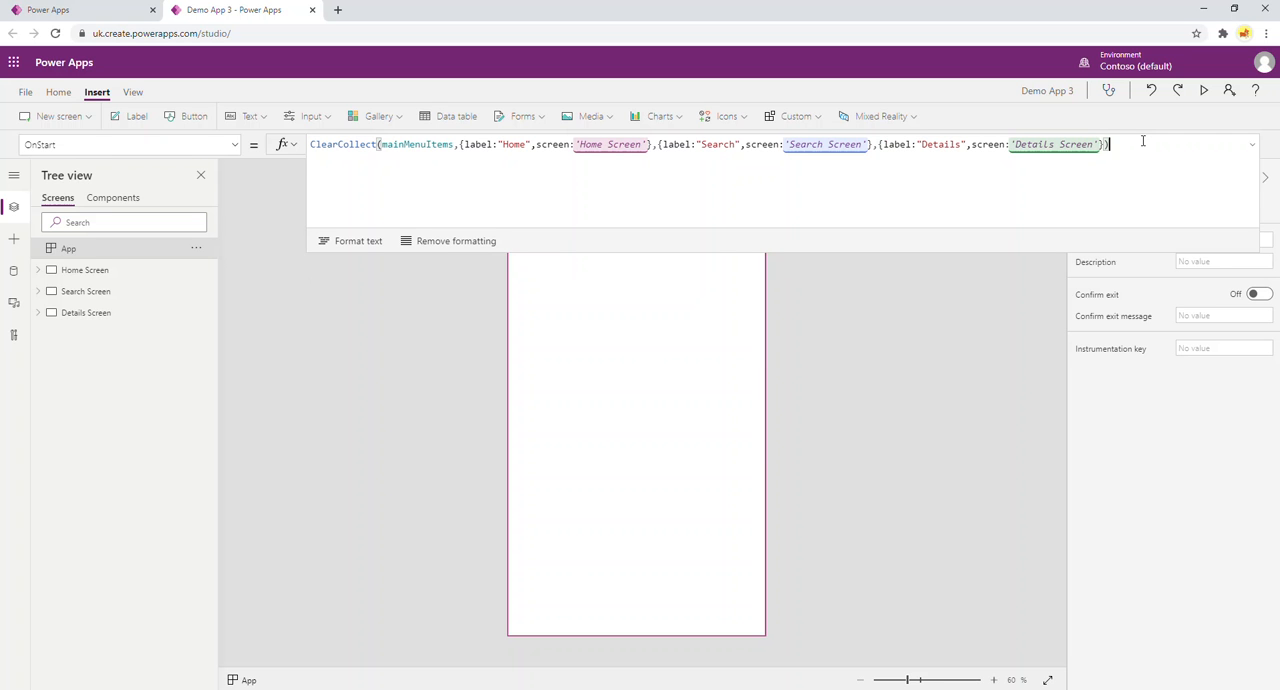
text(;)
key(shift+Return)
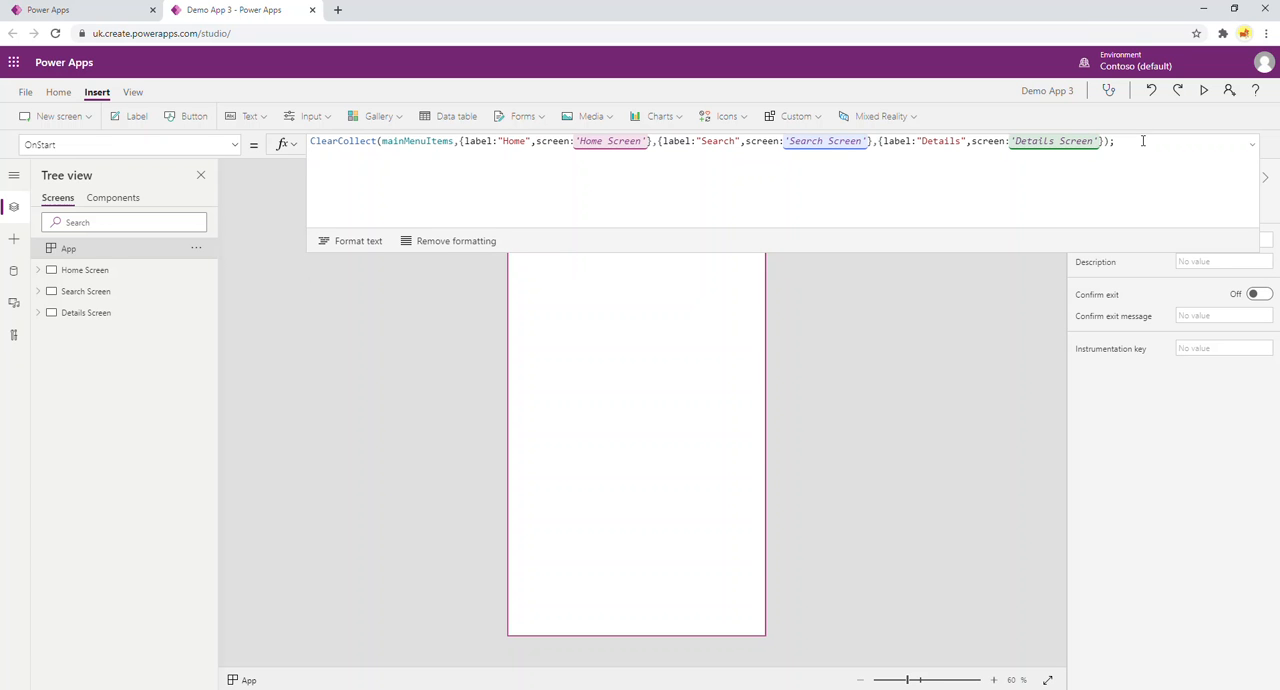
text(Set()
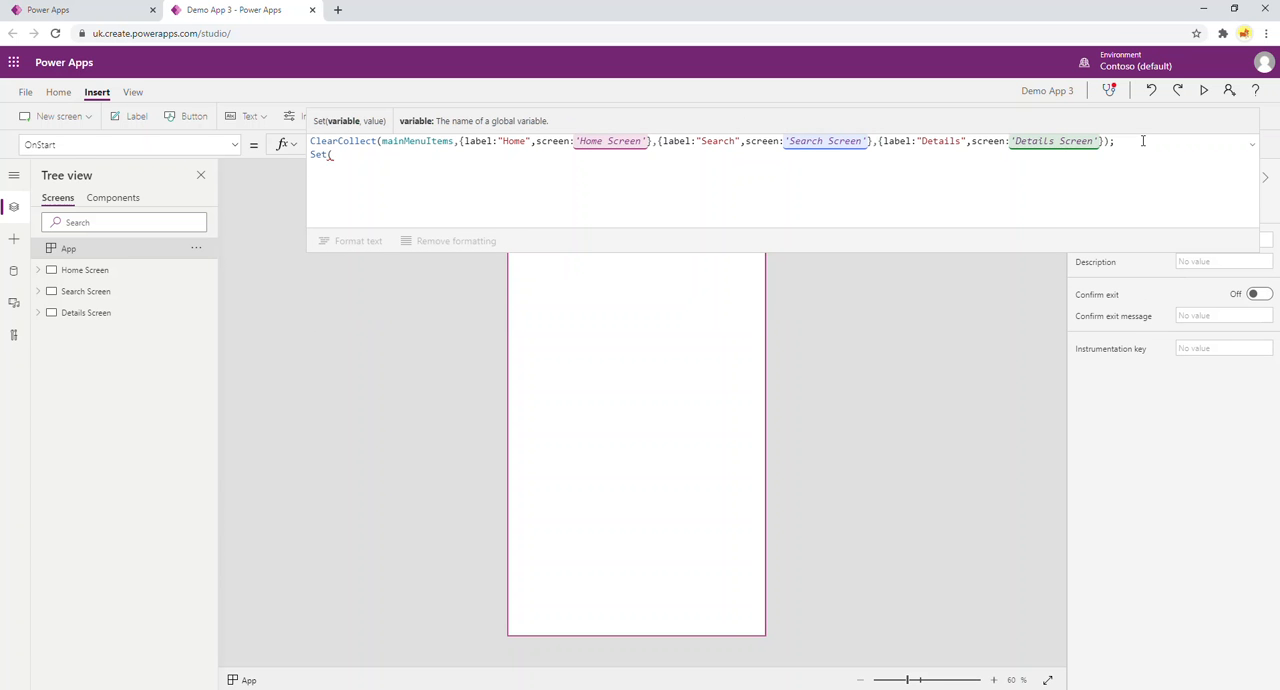
text(color1)
text(,)
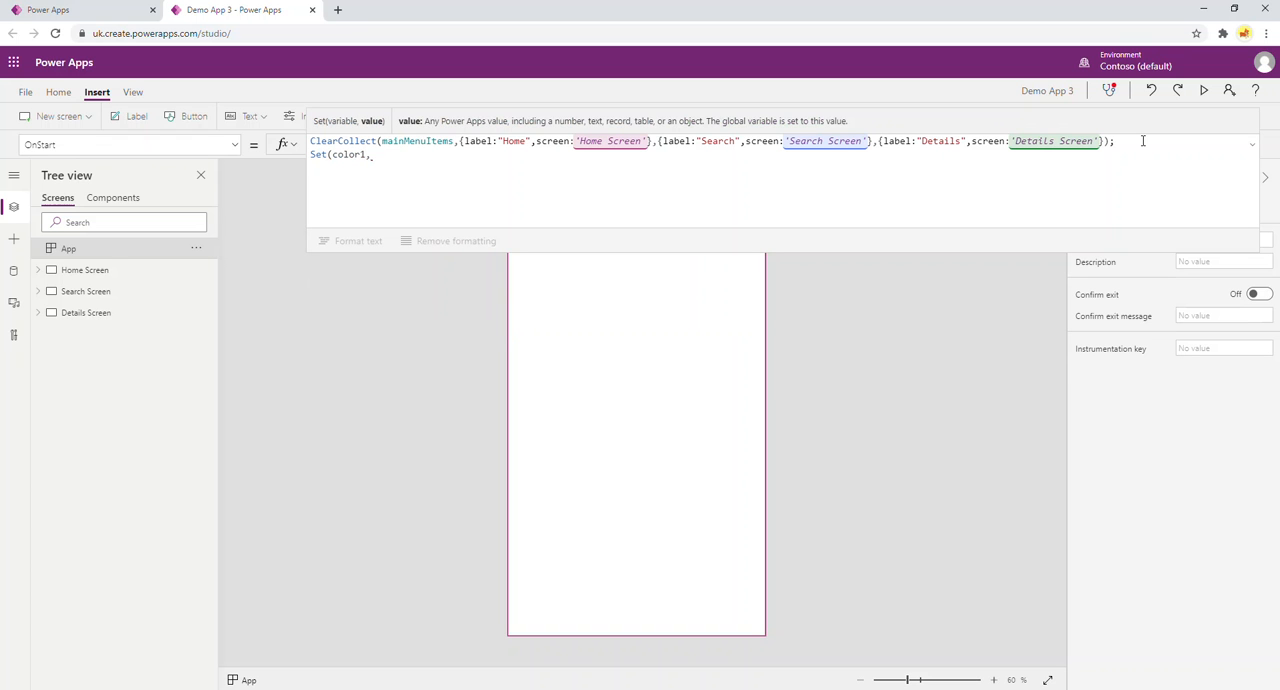
text(RG)
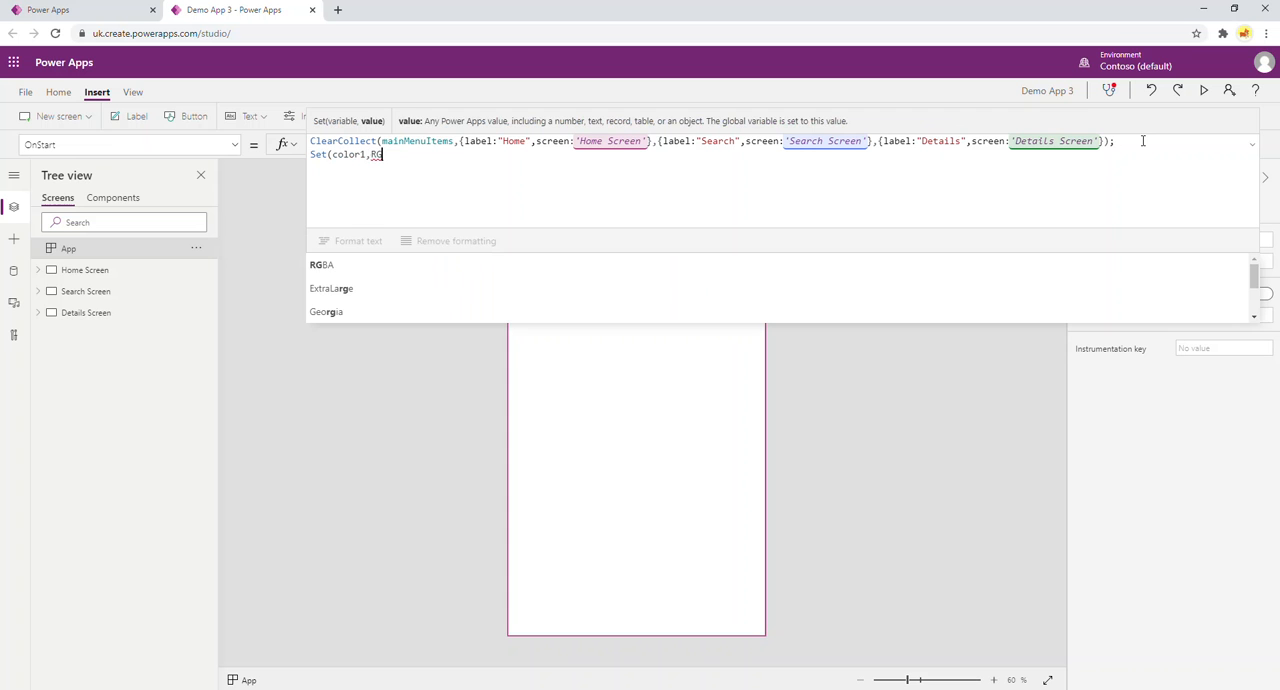
text(BA)
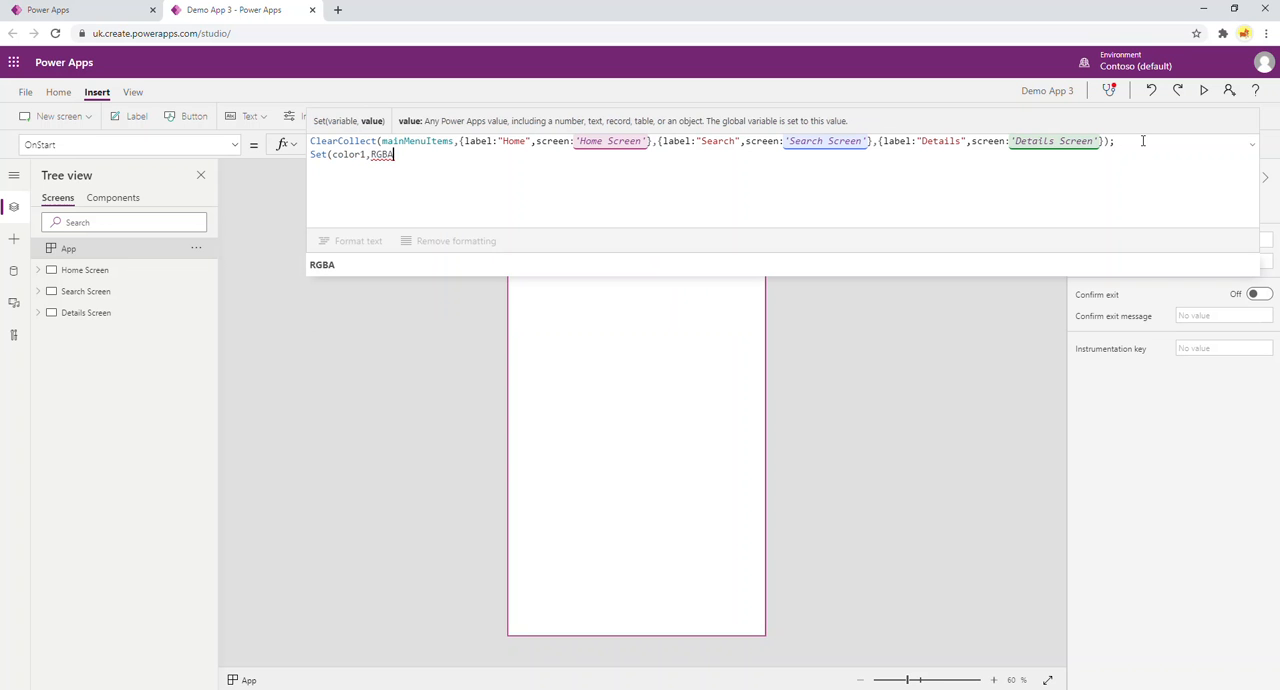
text(()))
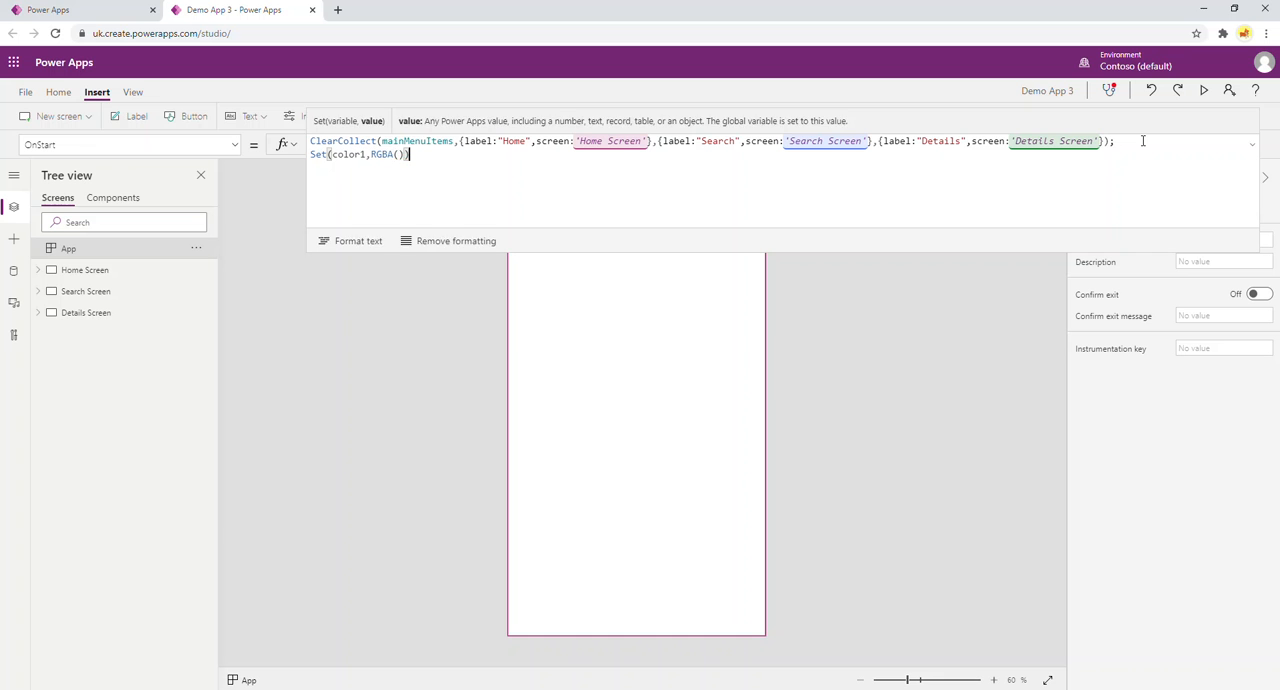
Fill the RGBA value of color1 with 120,180,210,1, end the Set statement with a semicolon and preview the color.
key(Left)
key(Left)
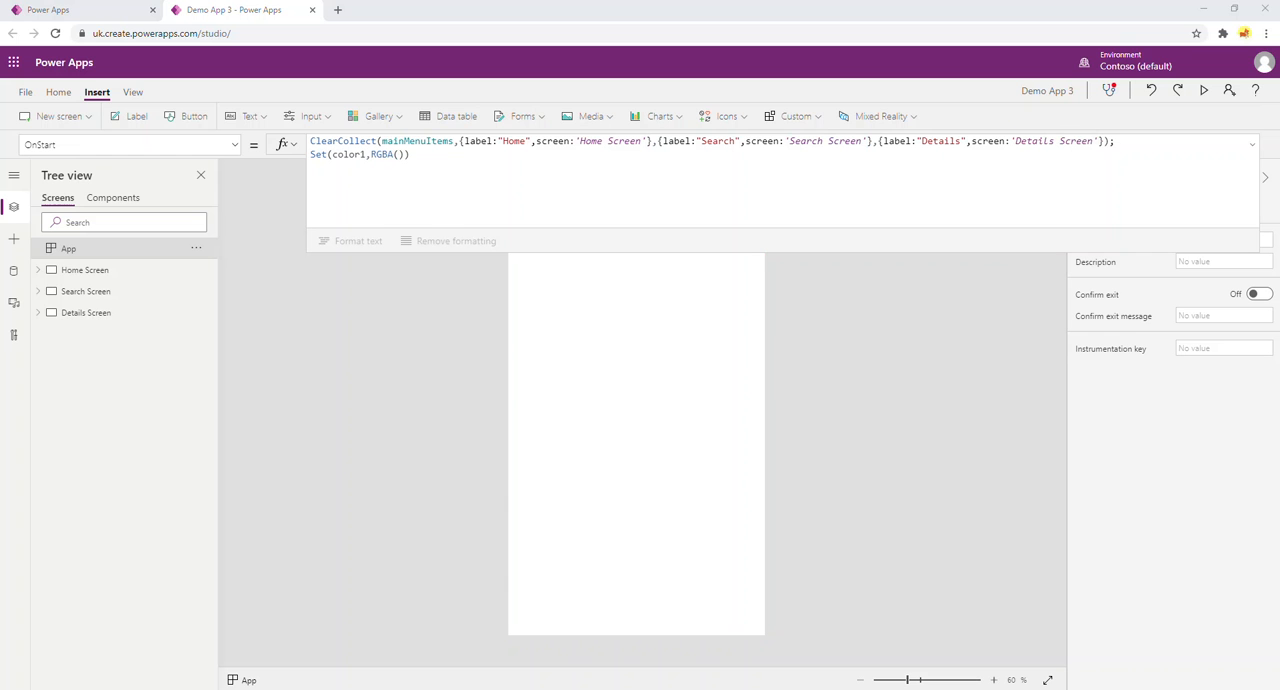
click(399, 153)
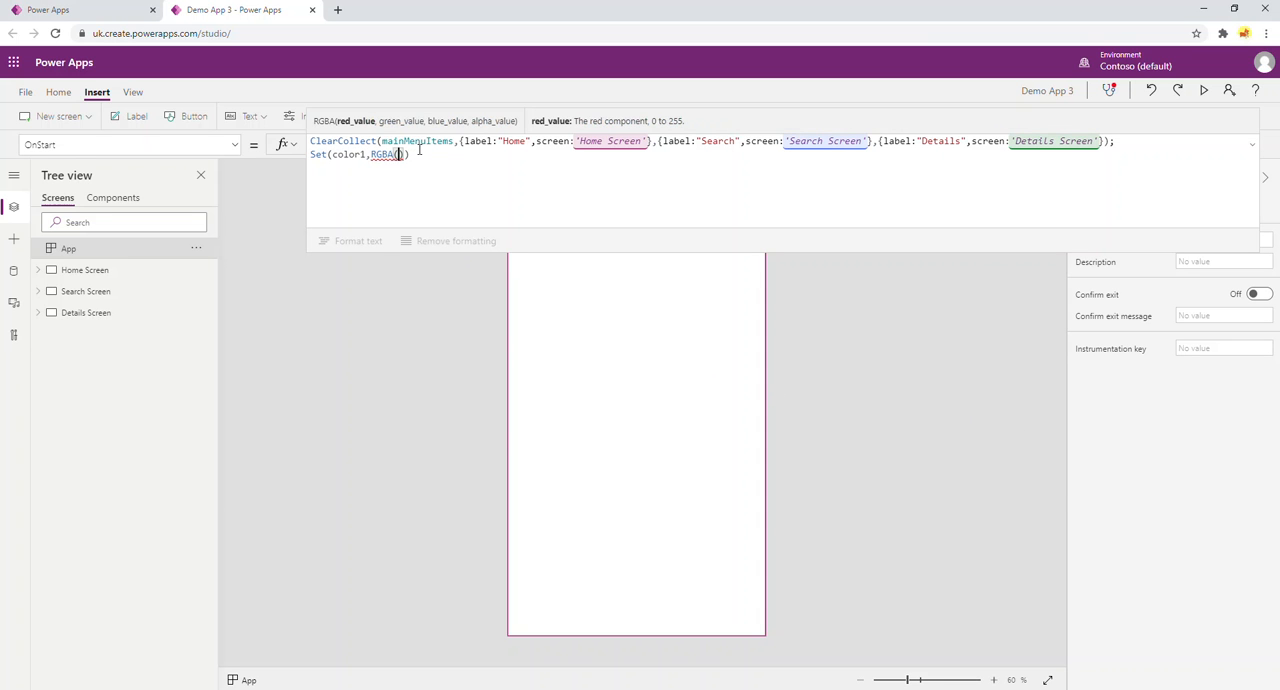
text(120)
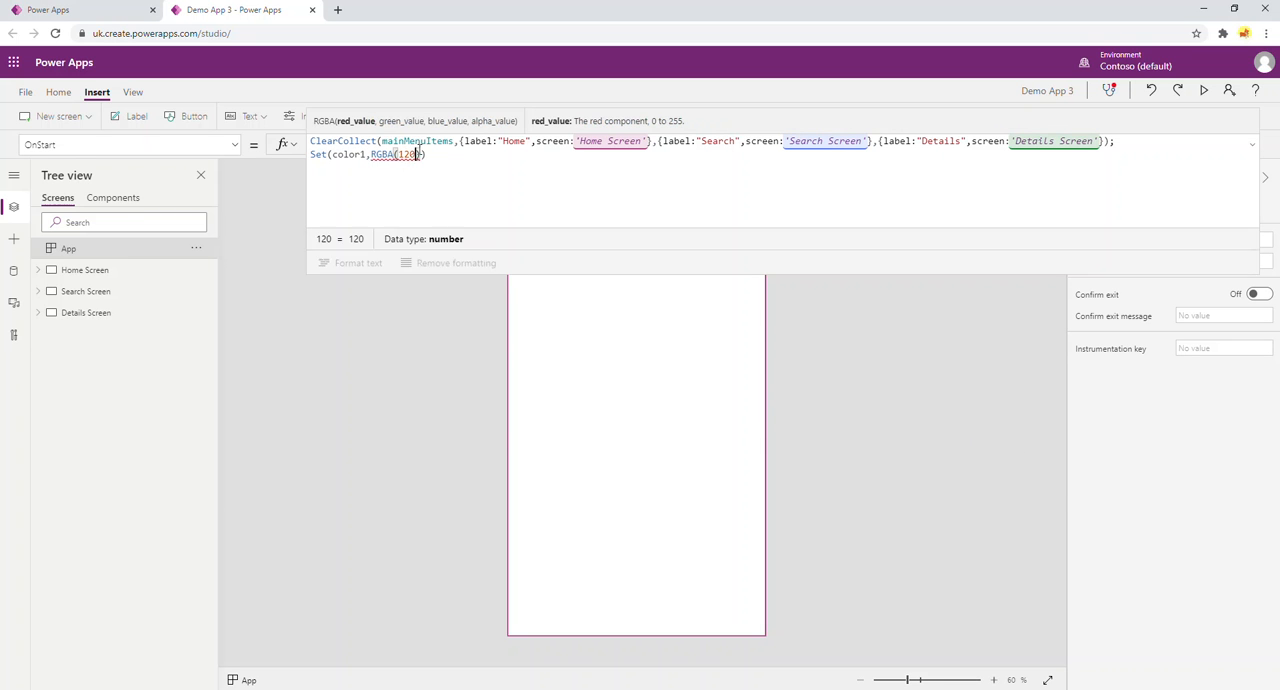
text(,180,)
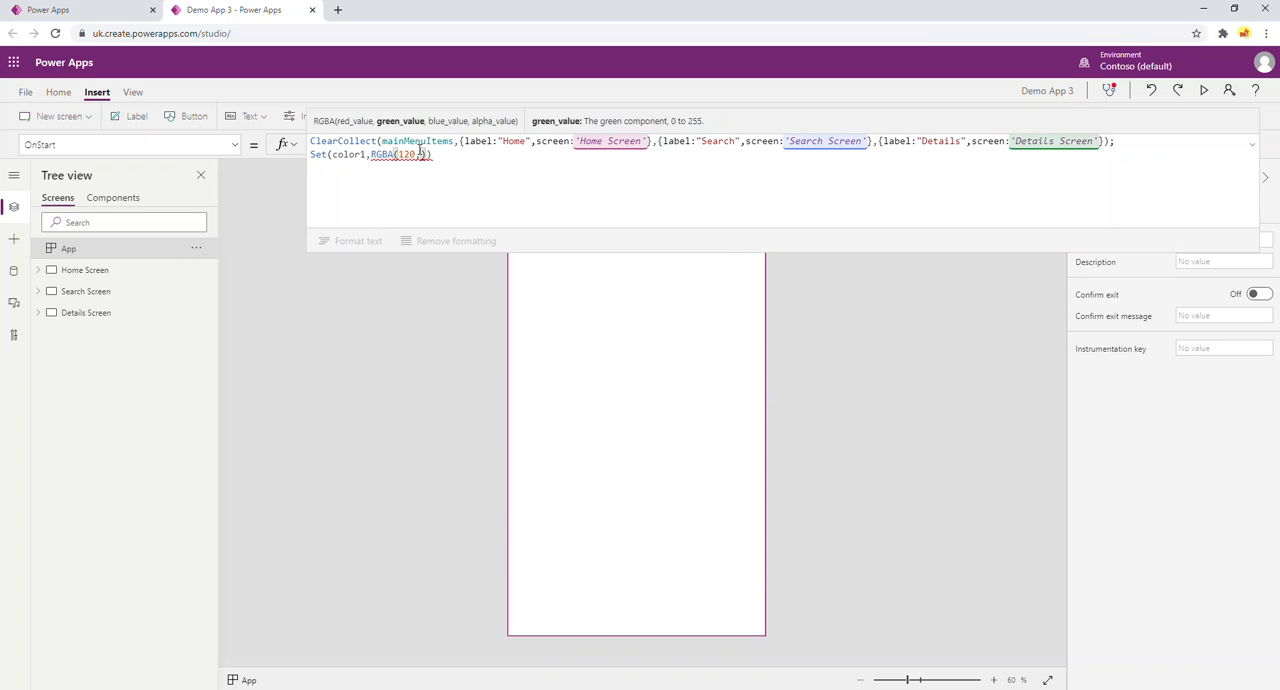
text(210,)
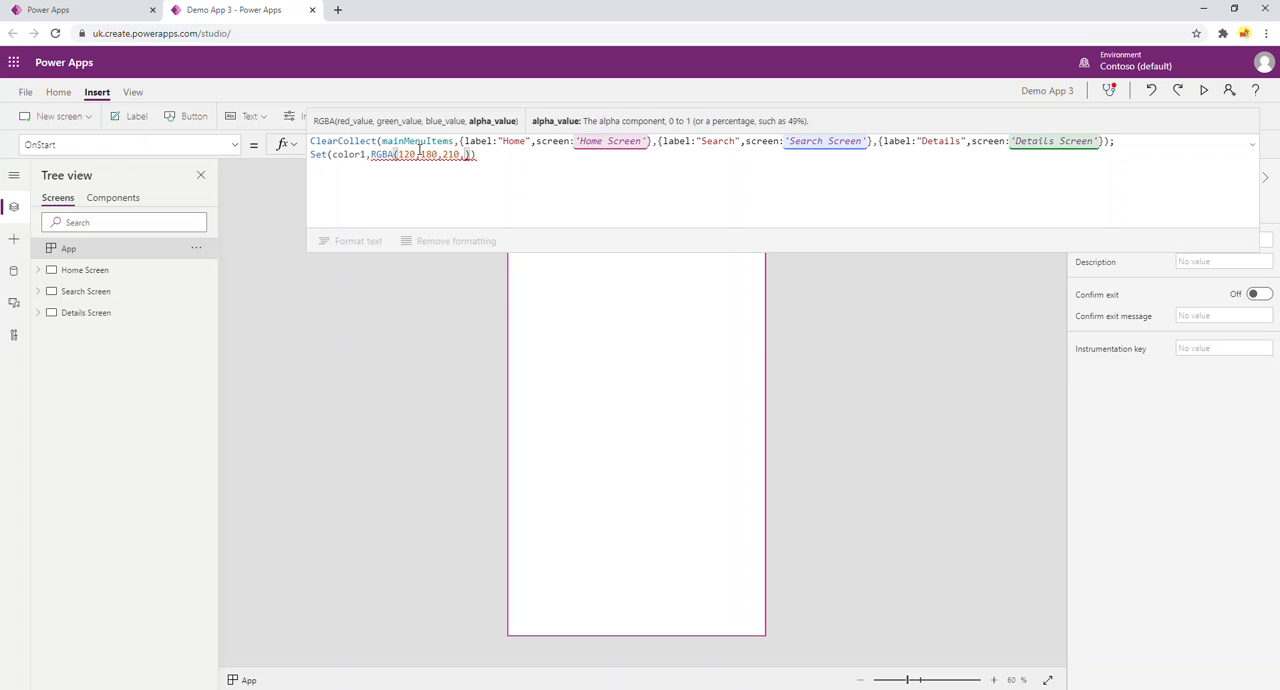
text(1)
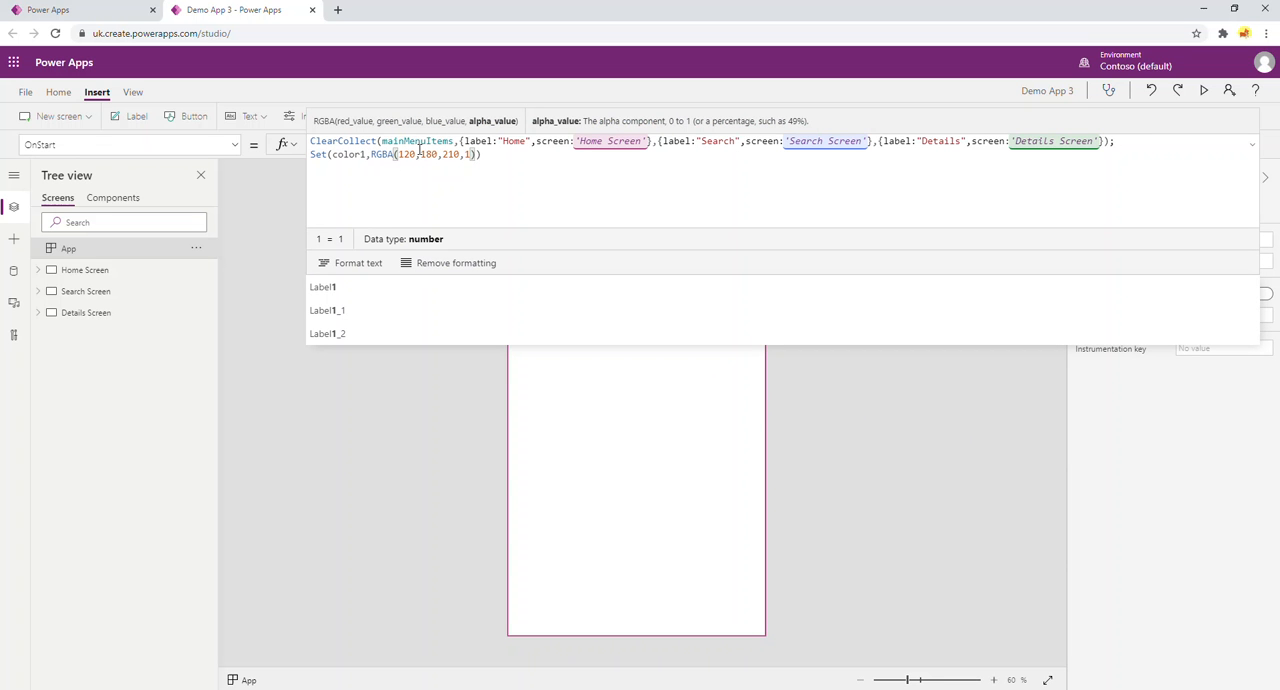
text());)
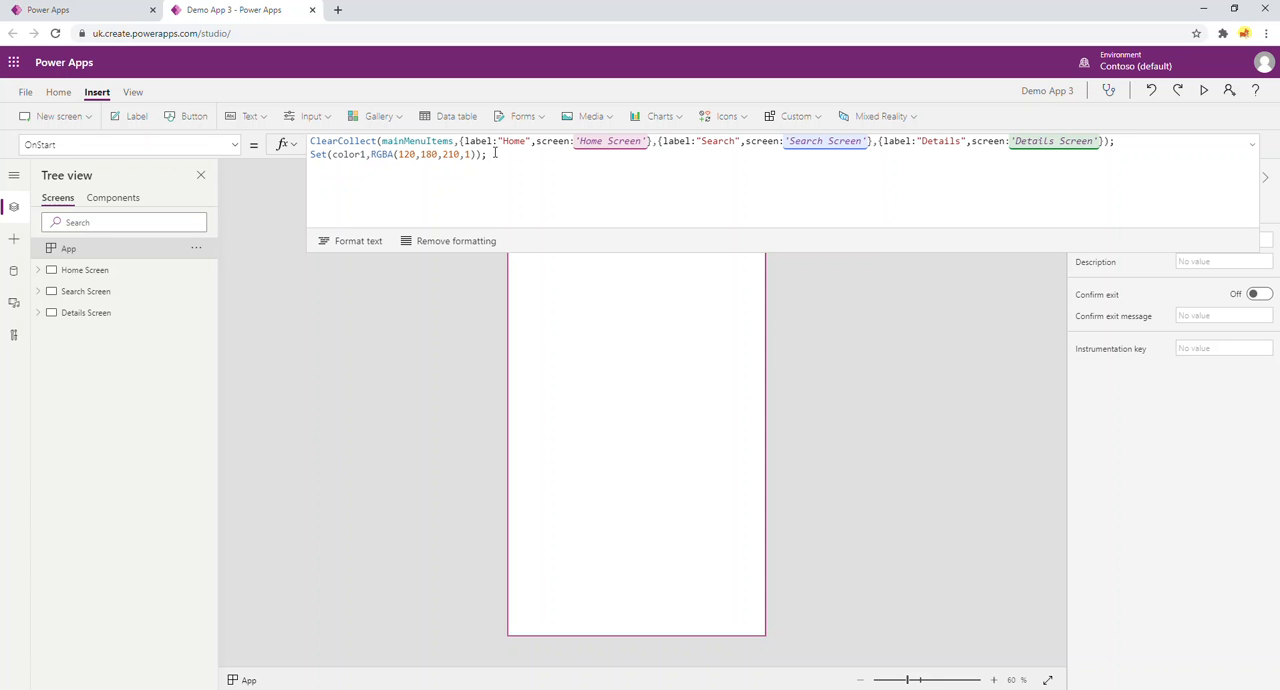
click(384, 157)
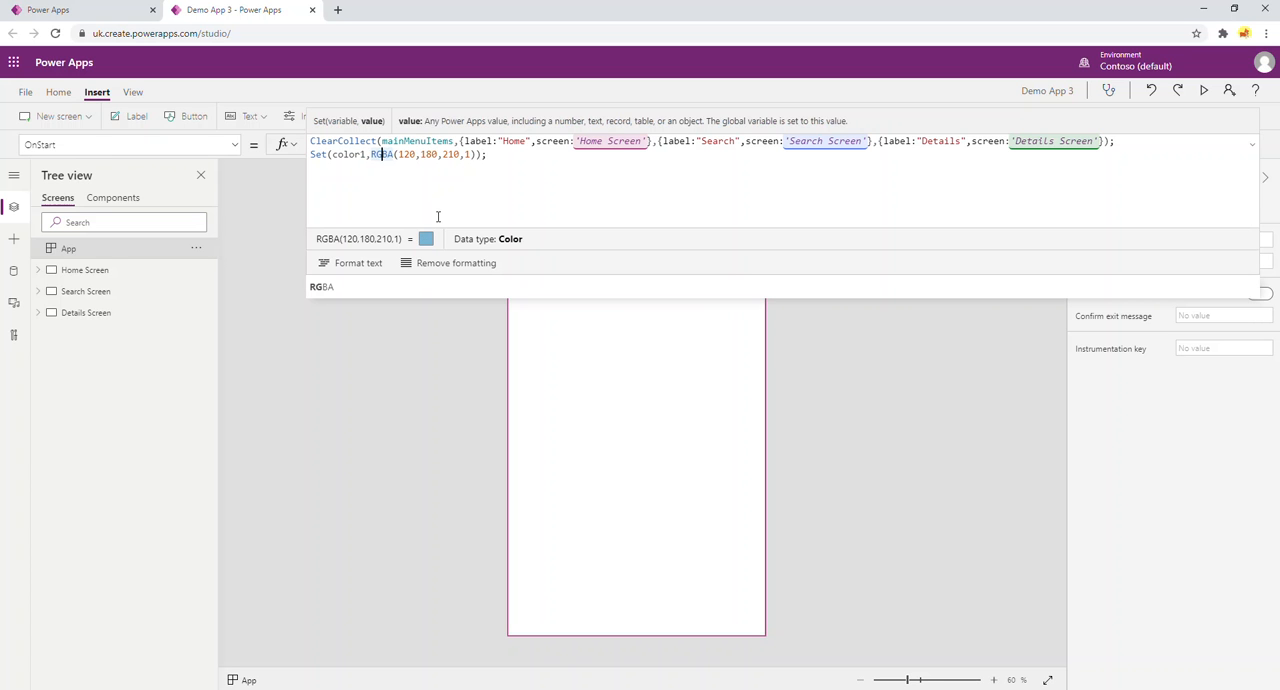
Run the app's OnStart and shrink the expanded formula area.
click(196, 250)
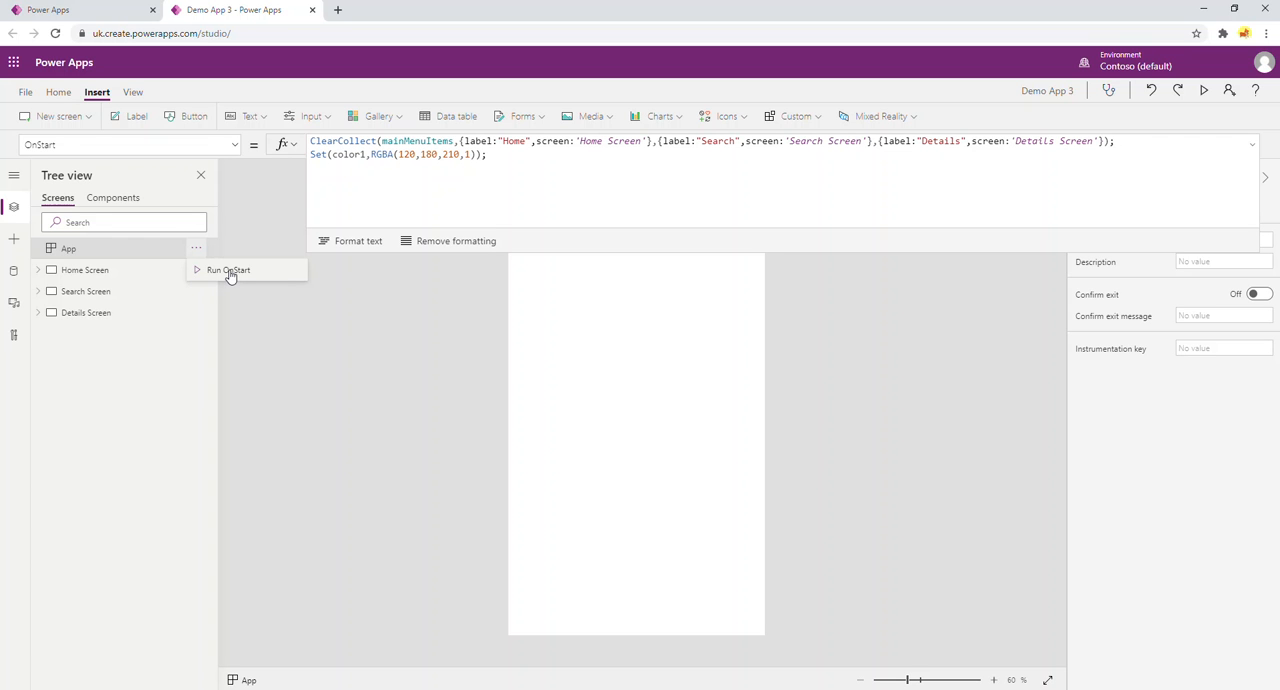
click(230, 272)
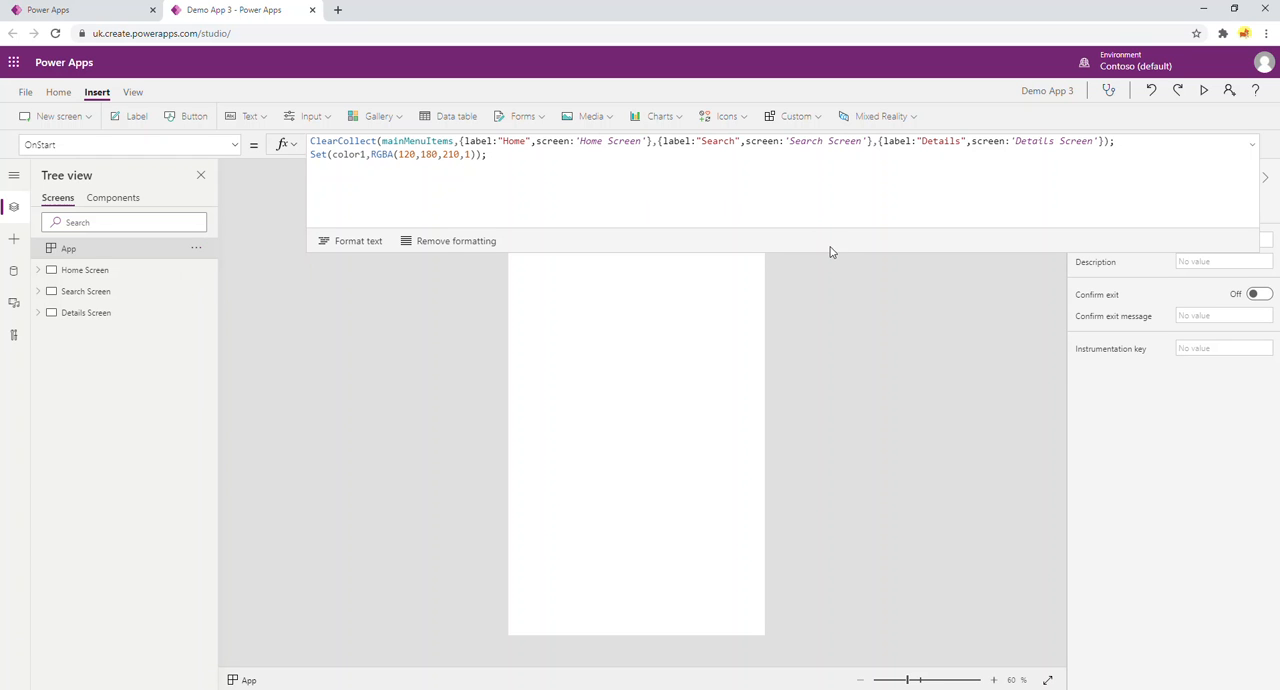
drag(827, 252, 826, 123)
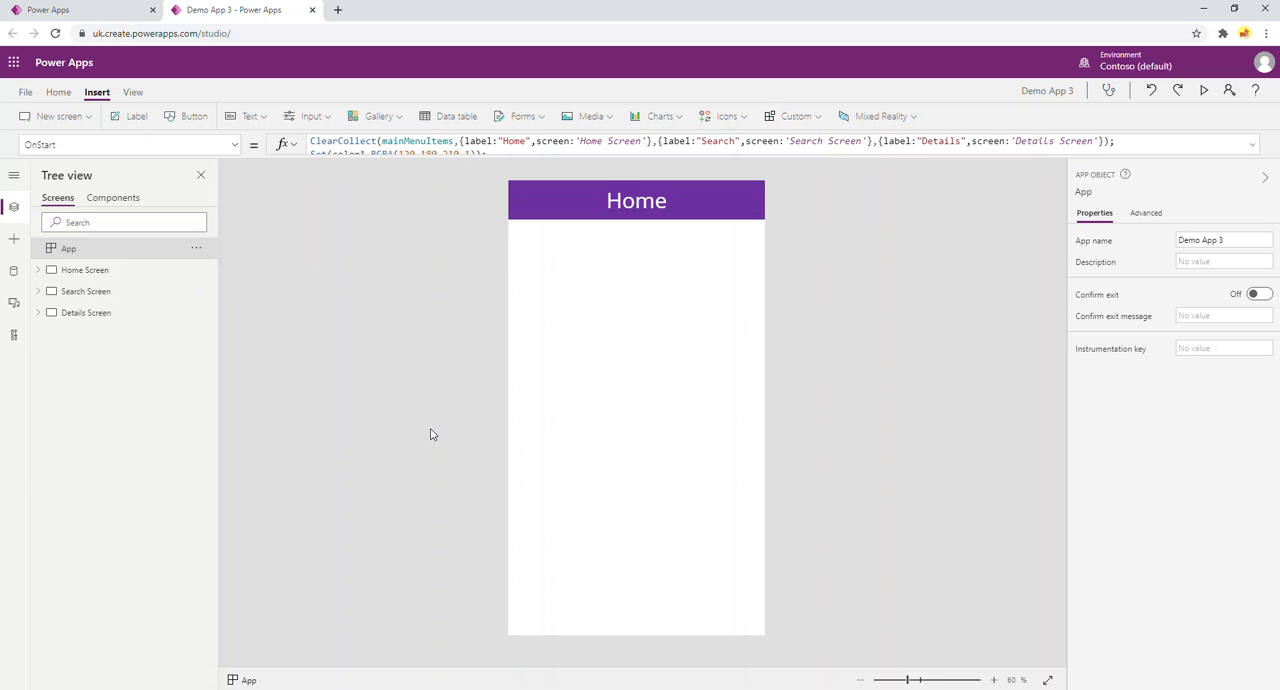
Insert a blank vertical gallery on the Home Screen and lower its upper edge to the header's bottom, at about Y 98.
click(75, 270)
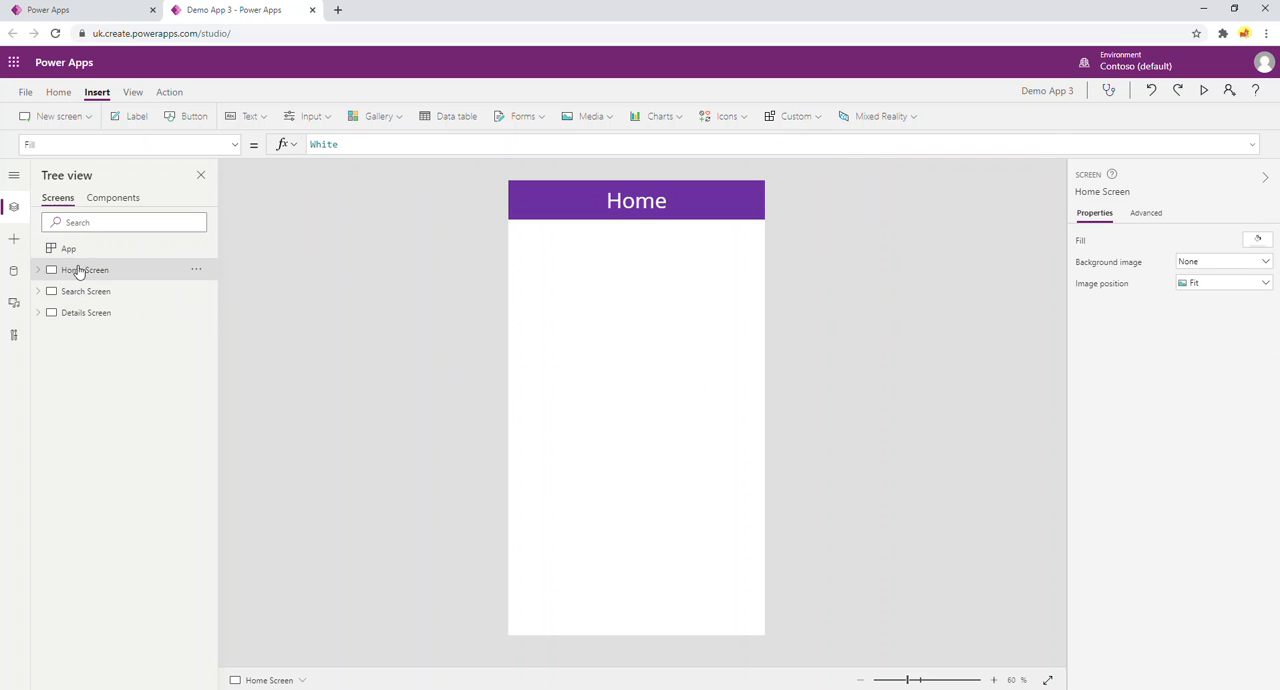
click(397, 119)
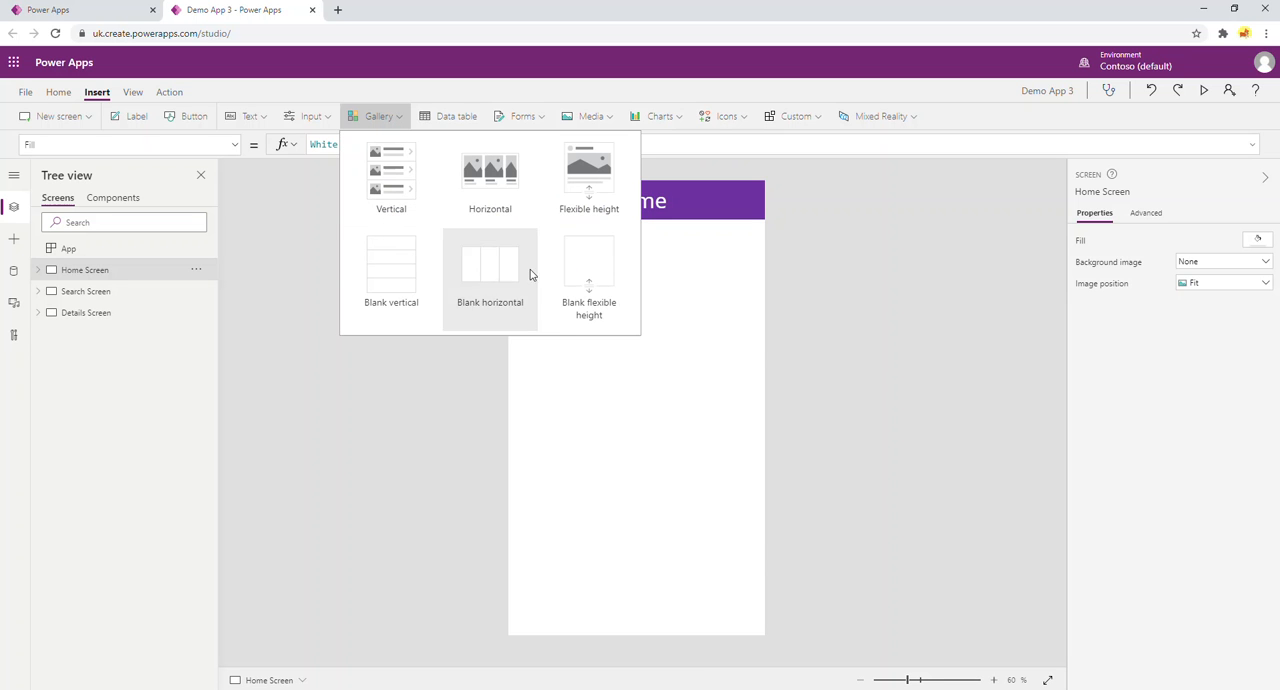
click(395, 268)
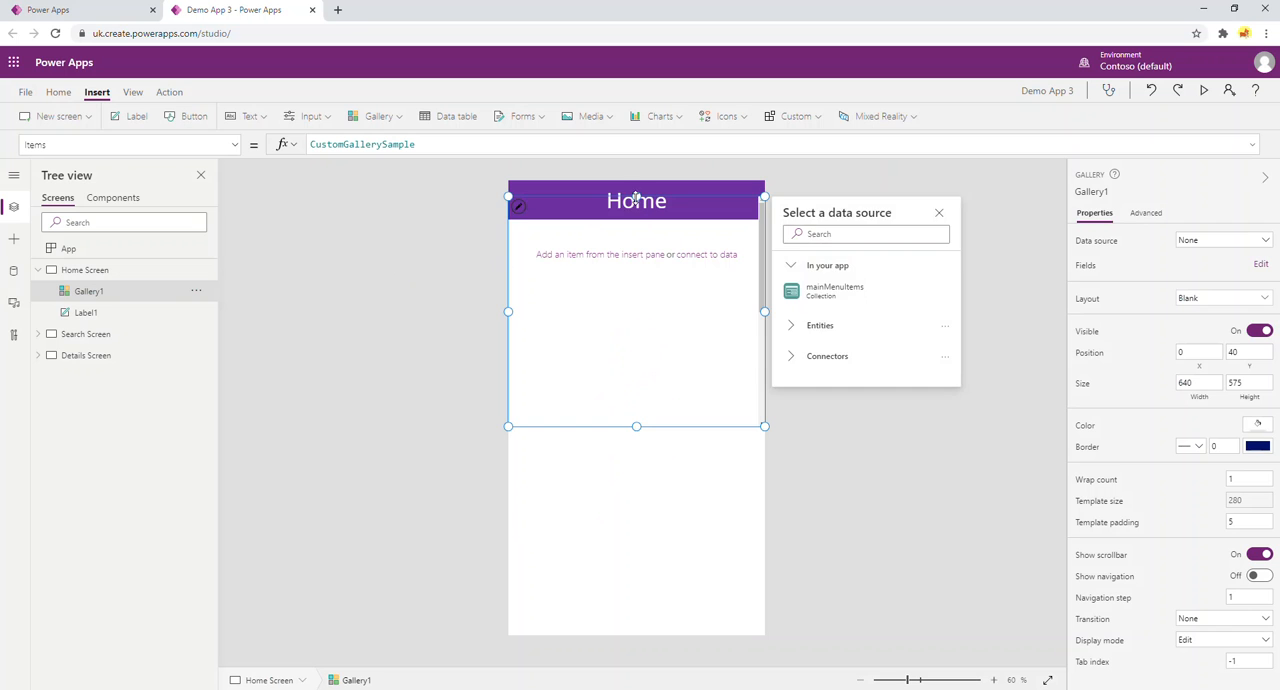
click(636, 212)
drag(636, 212, 636, 219)
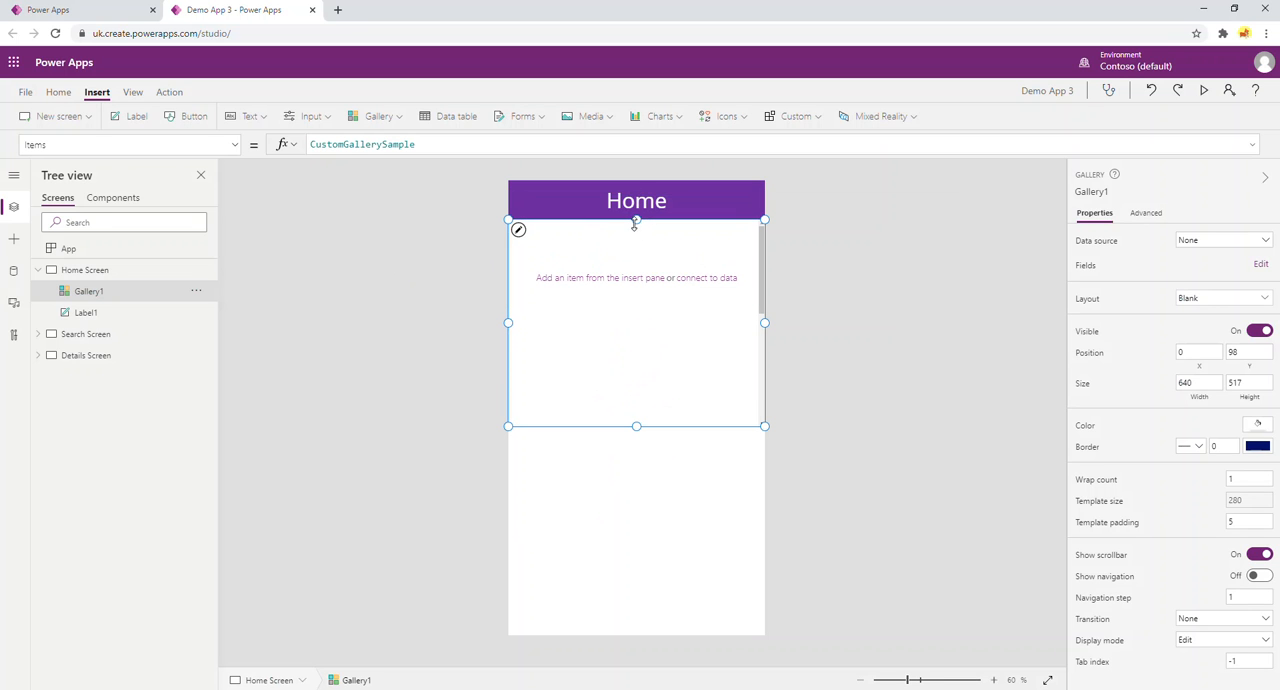
Connect the gallery to the mainMenuItems collection and add a text label to its enlarged template.
click(597, 284)
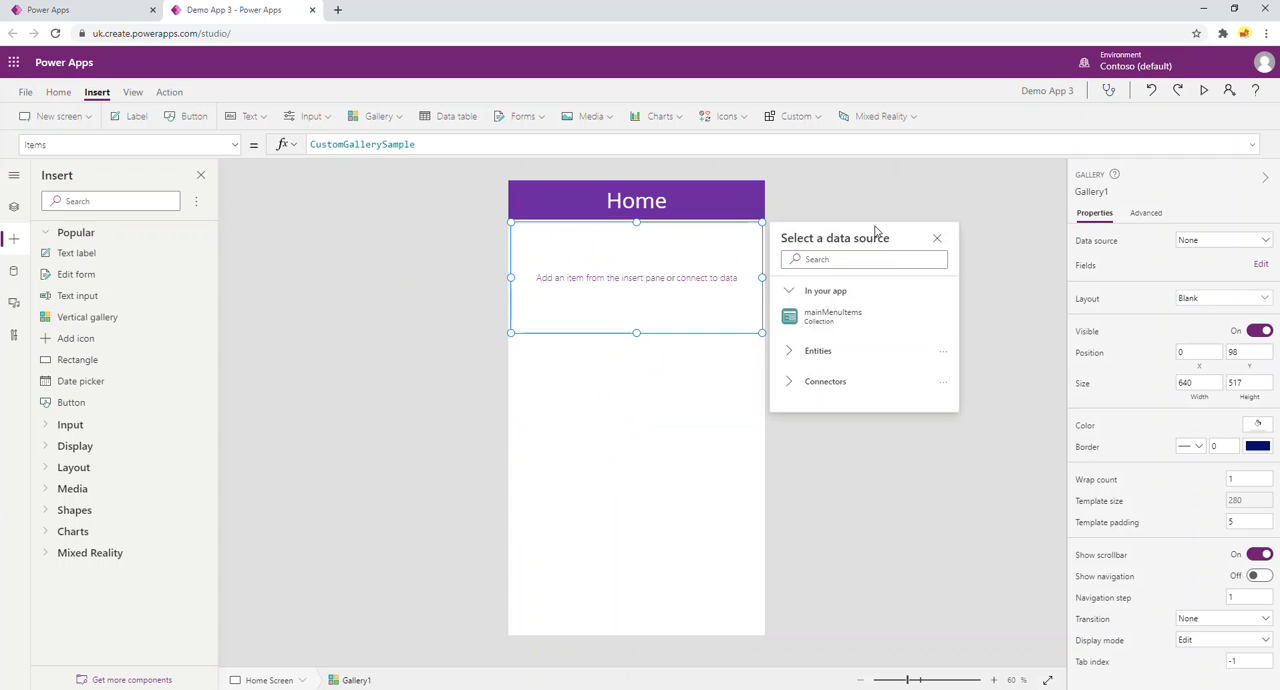
click(835, 316)
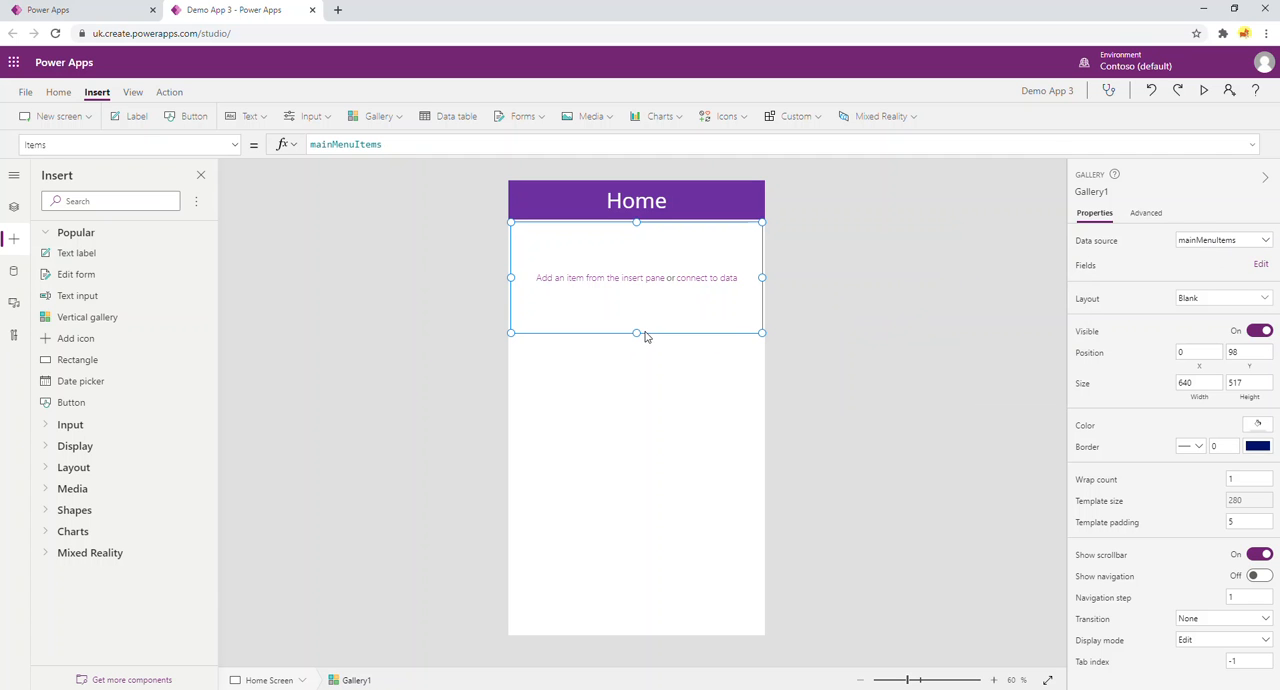
drag(636, 333, 637, 418)
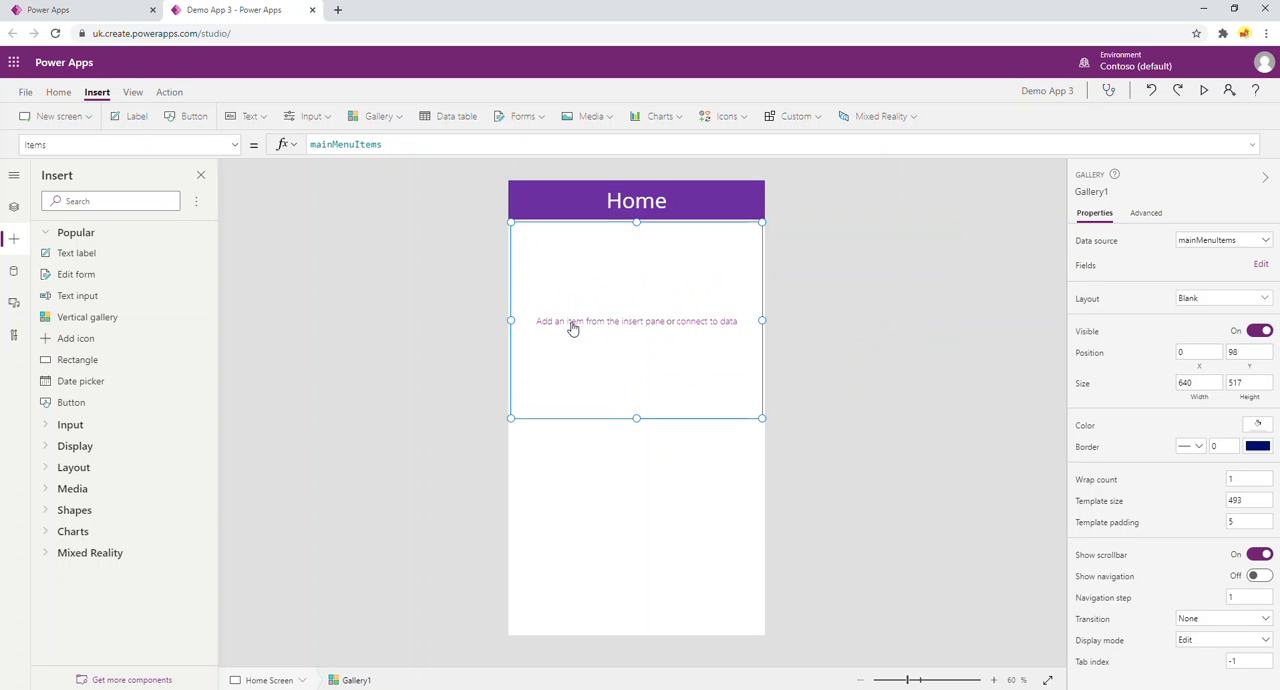
click(80, 256)
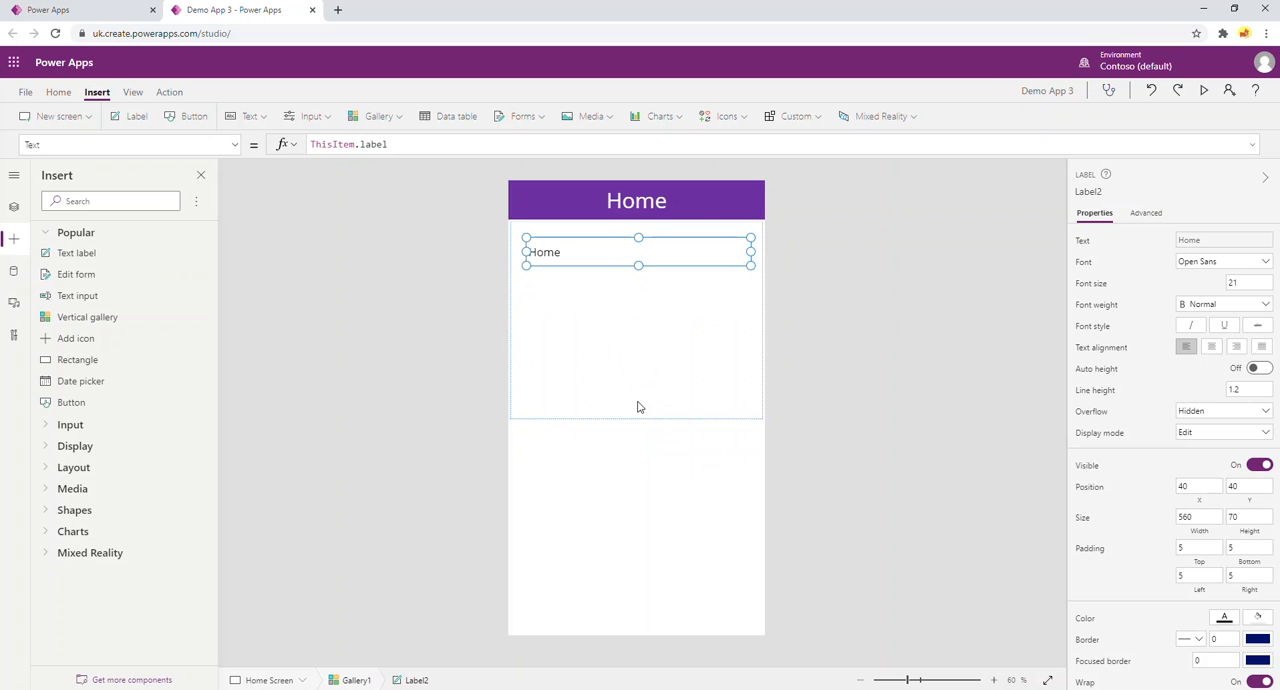
Shrink the gallery's template to a size of about 147 so all menu items fit.
click(696, 368)
drag(638, 421, 638, 428)
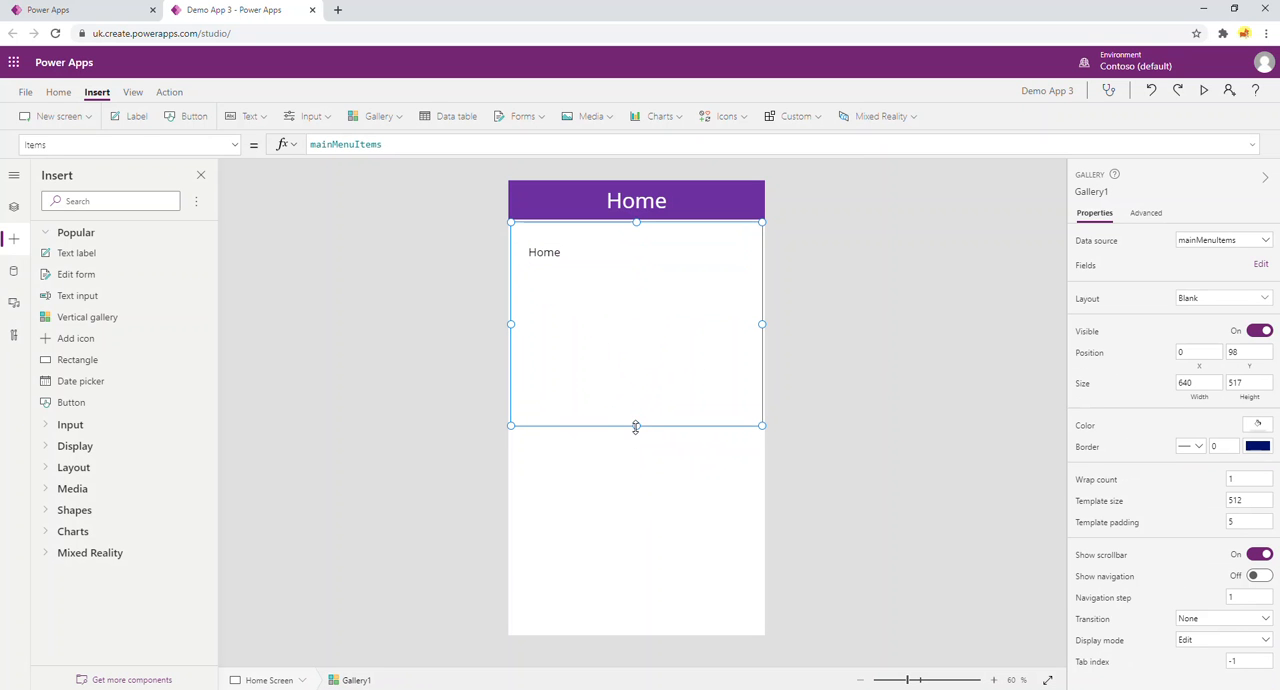
mouse_move(637, 425)
mouse_down()
mouse_move(637, 405)
mouse_move(637, 423)
mouse_up()
click(580, 254)
click(615, 288)
drag(637, 418, 655, 282)
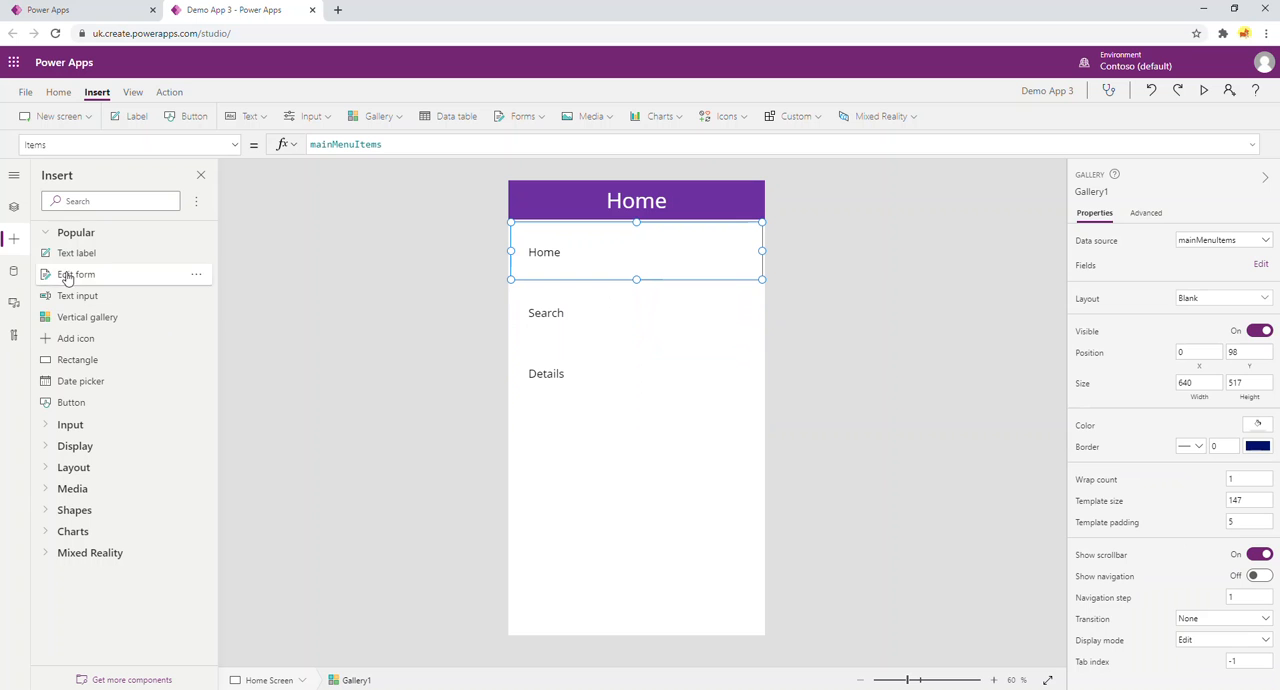
Select the whole gallery and extend its height to about 642.
click(14, 207)
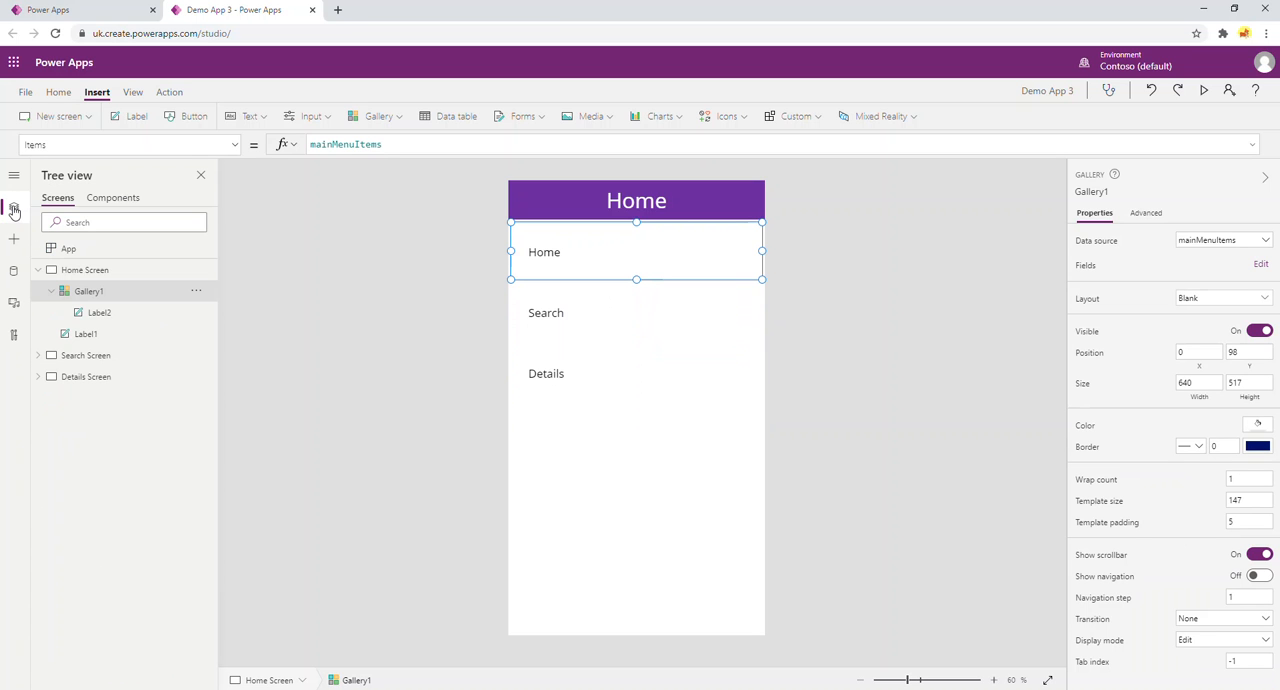
click(92, 292)
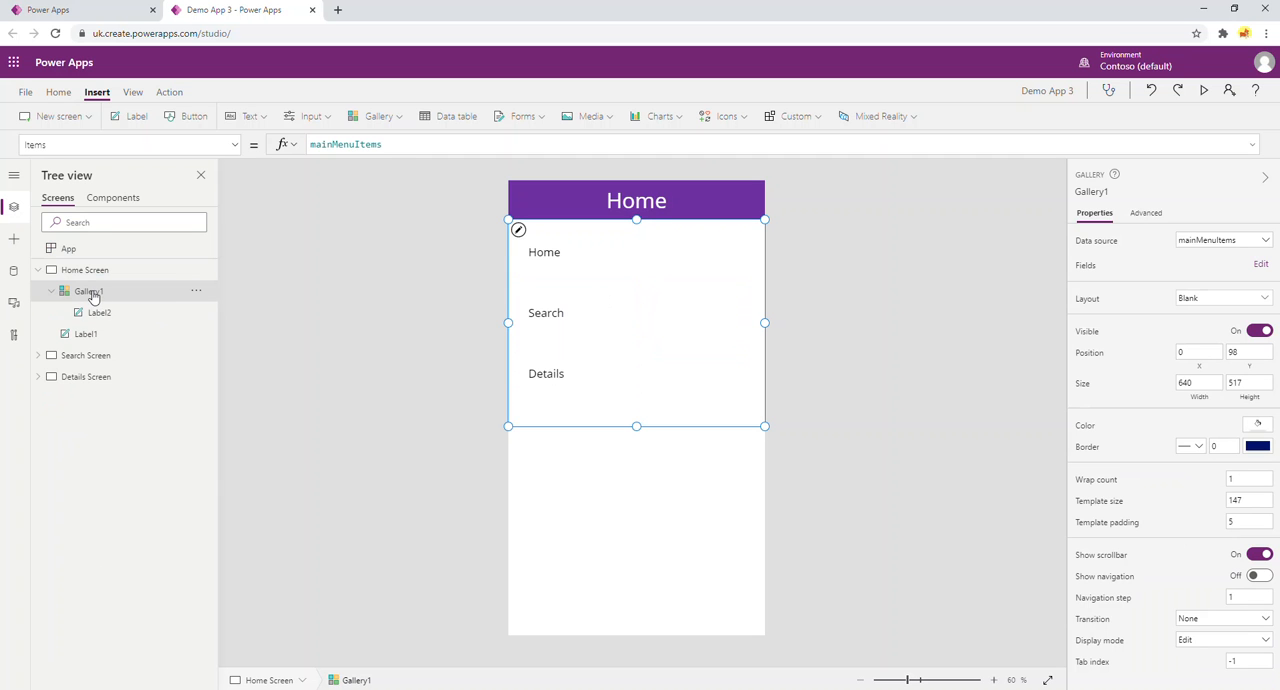
drag(636, 426, 637, 477)
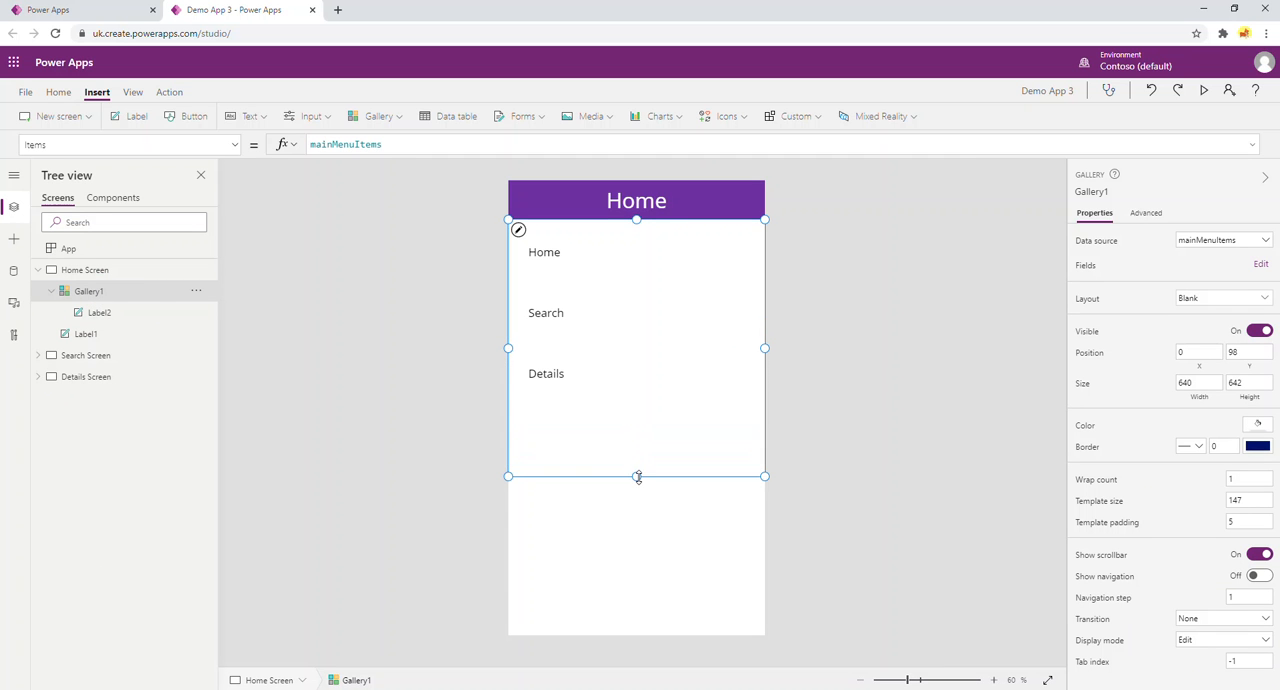
Move the gallery label to about X 15, Y 21 and reduce the template size to about 97.
click(585, 253)
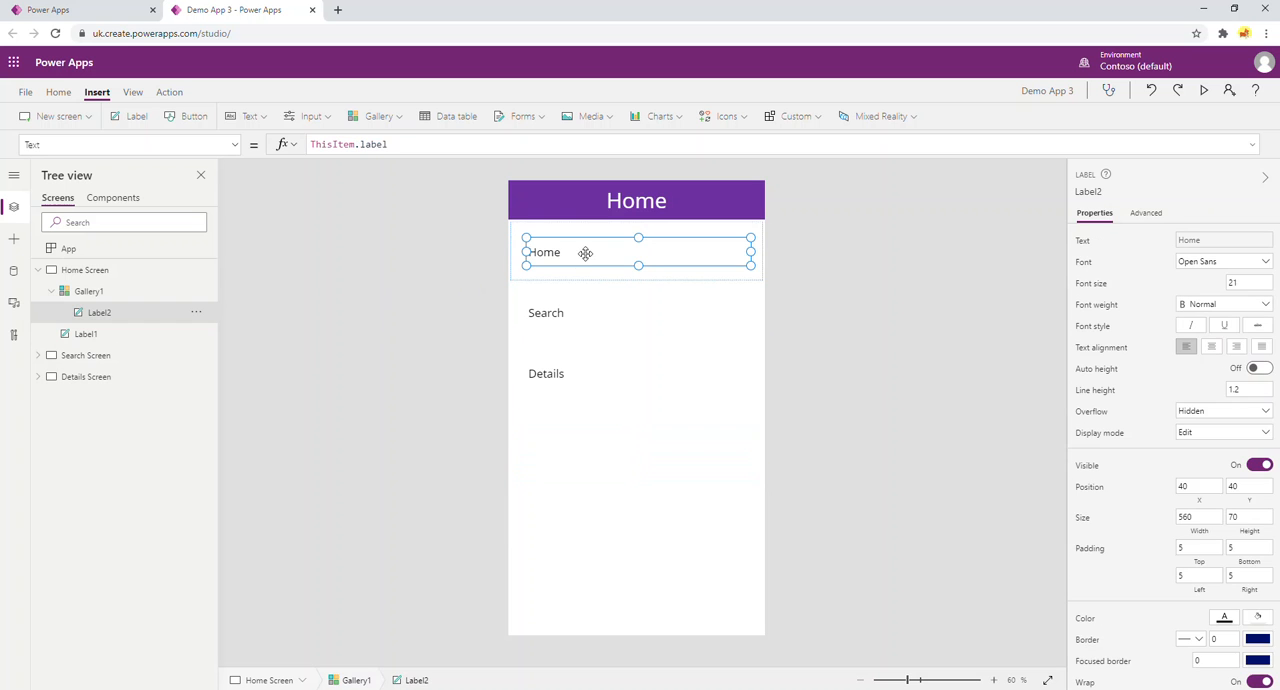
click(606, 279)
click(595, 256)
drag(595, 256, 562, 233)
click(563, 276)
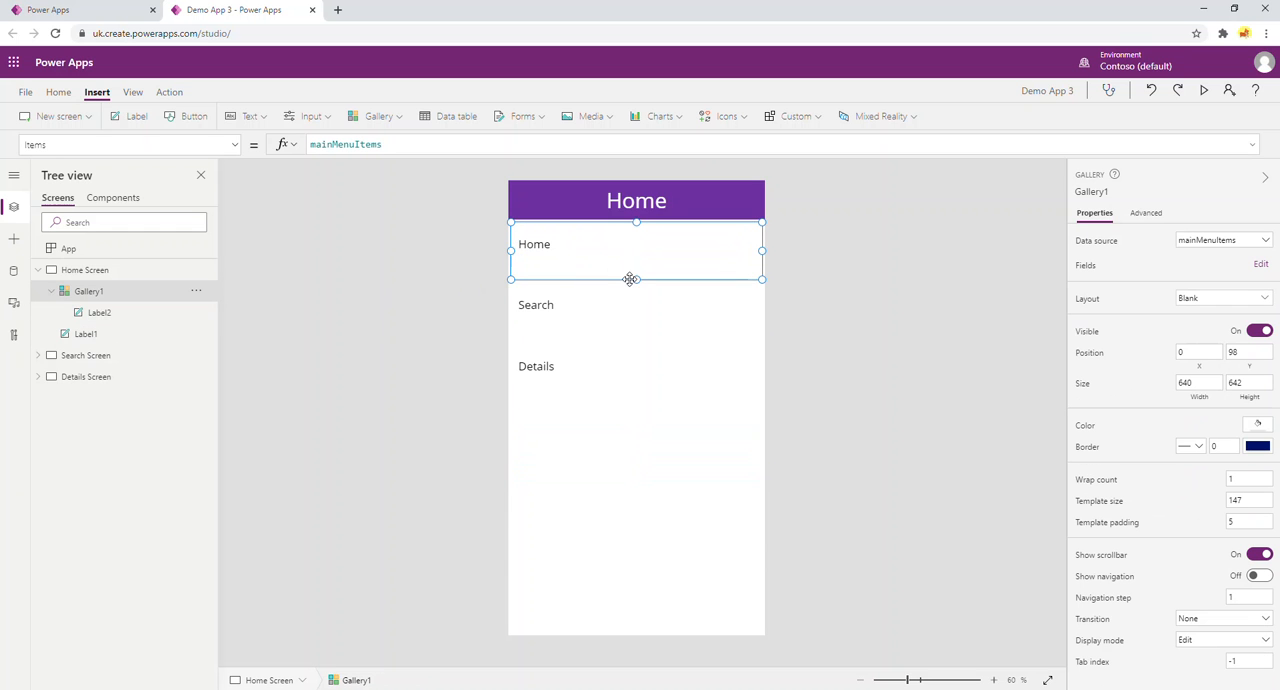
drag(637, 278, 636, 259)
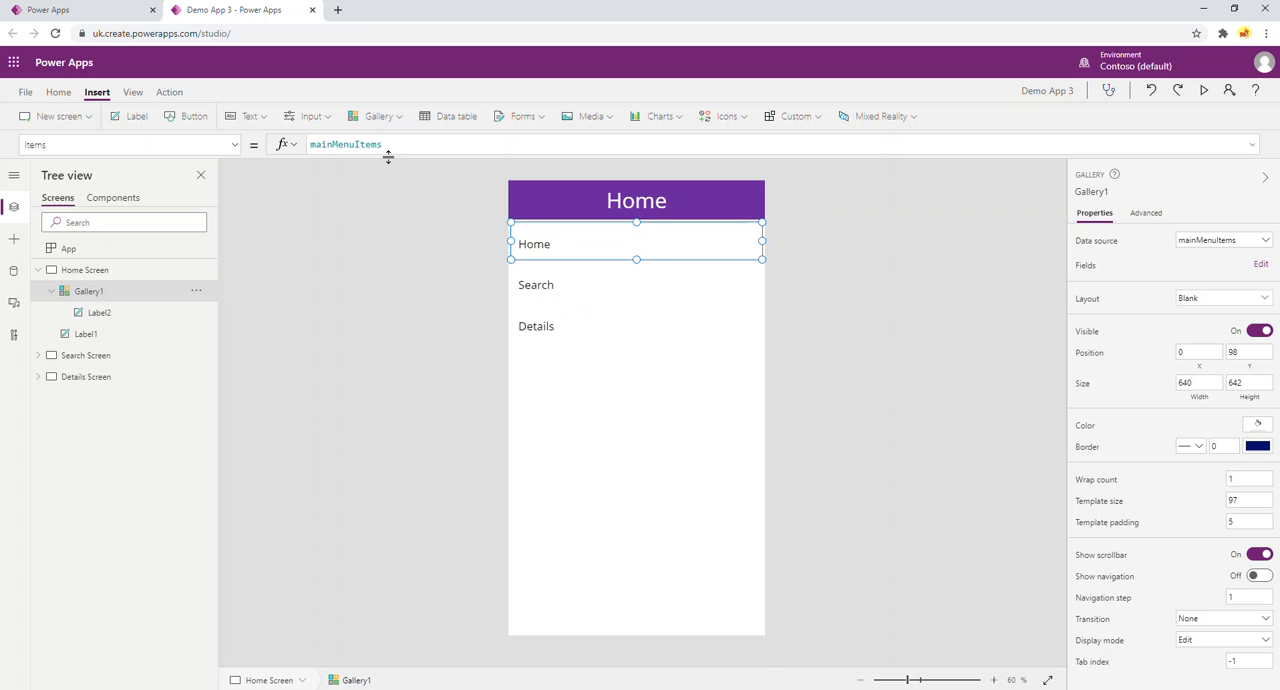
Examine the label and screen columns of the mainMenuItems table in the gallery's Items formula.
drag(388, 155, 386, 219)
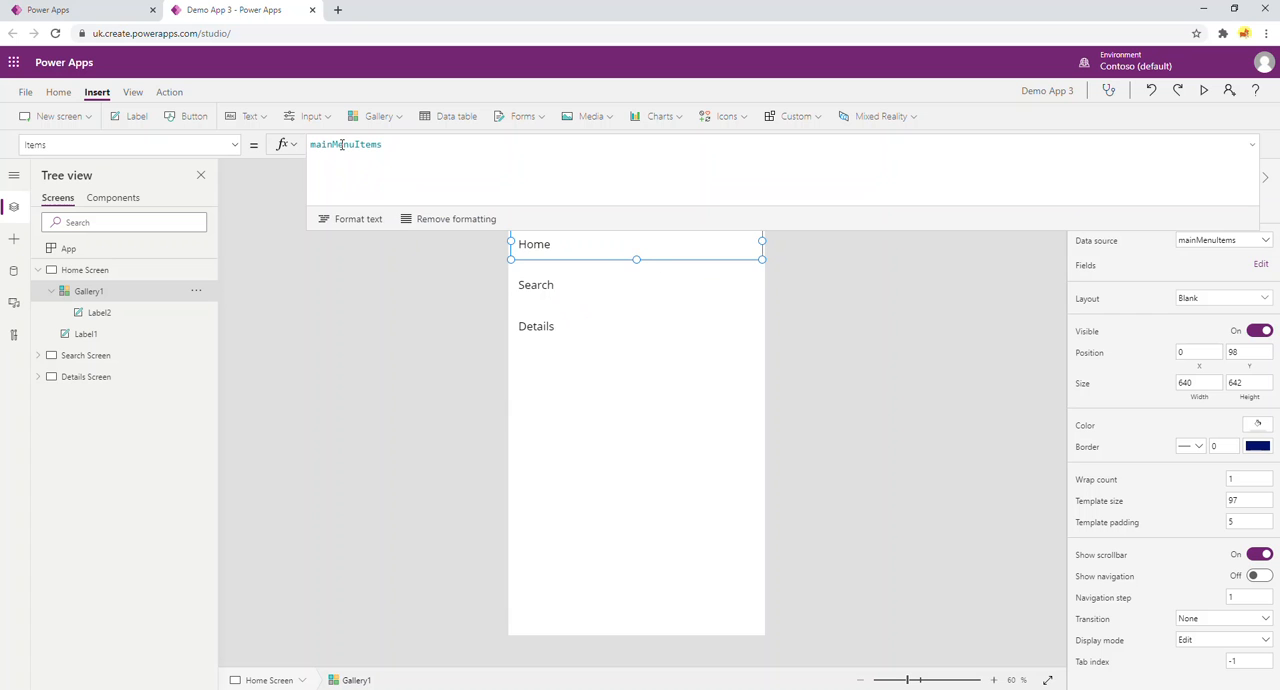
double_click(342, 145)
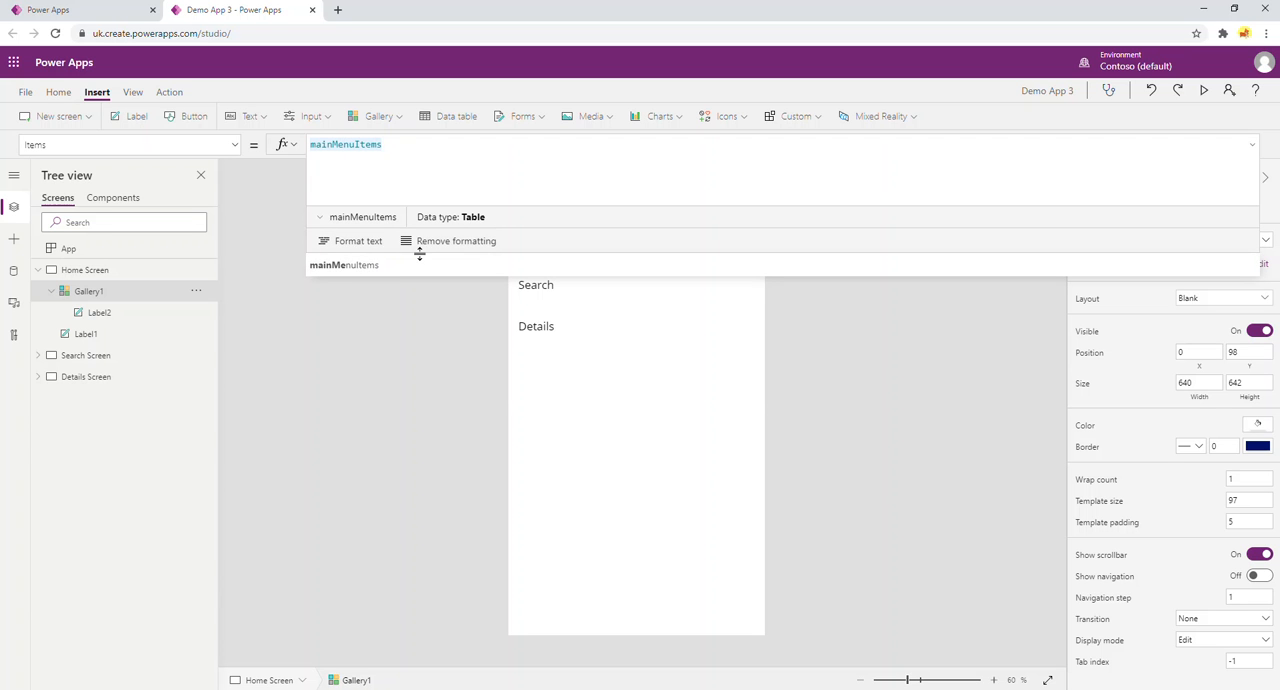
click(320, 217)
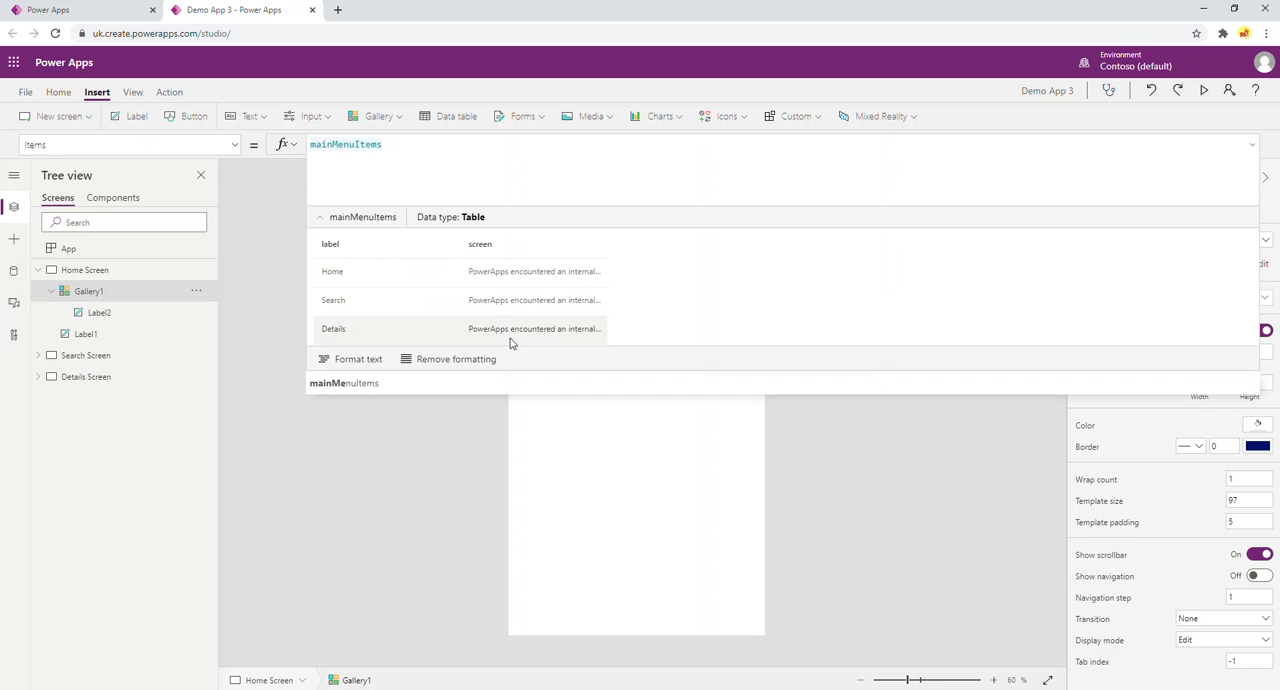
drag(702, 369, 706, 182)
click(414, 149)
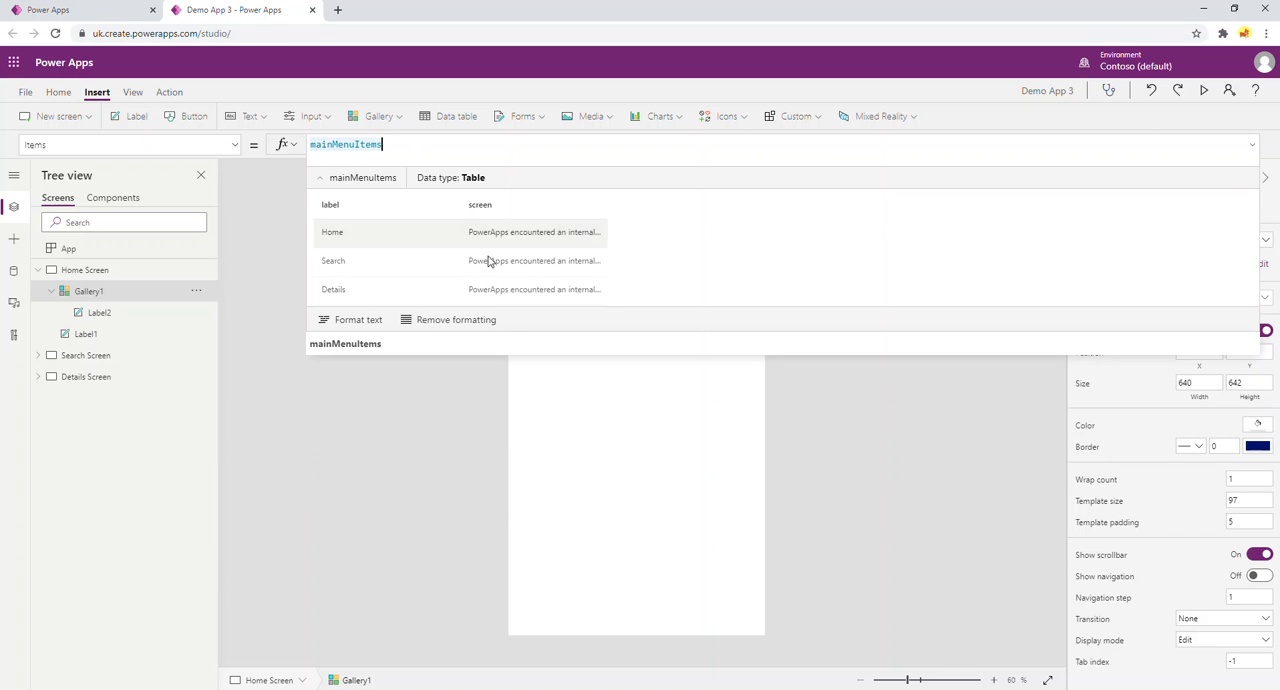
drag(523, 332, 529, 137)
click(437, 400)
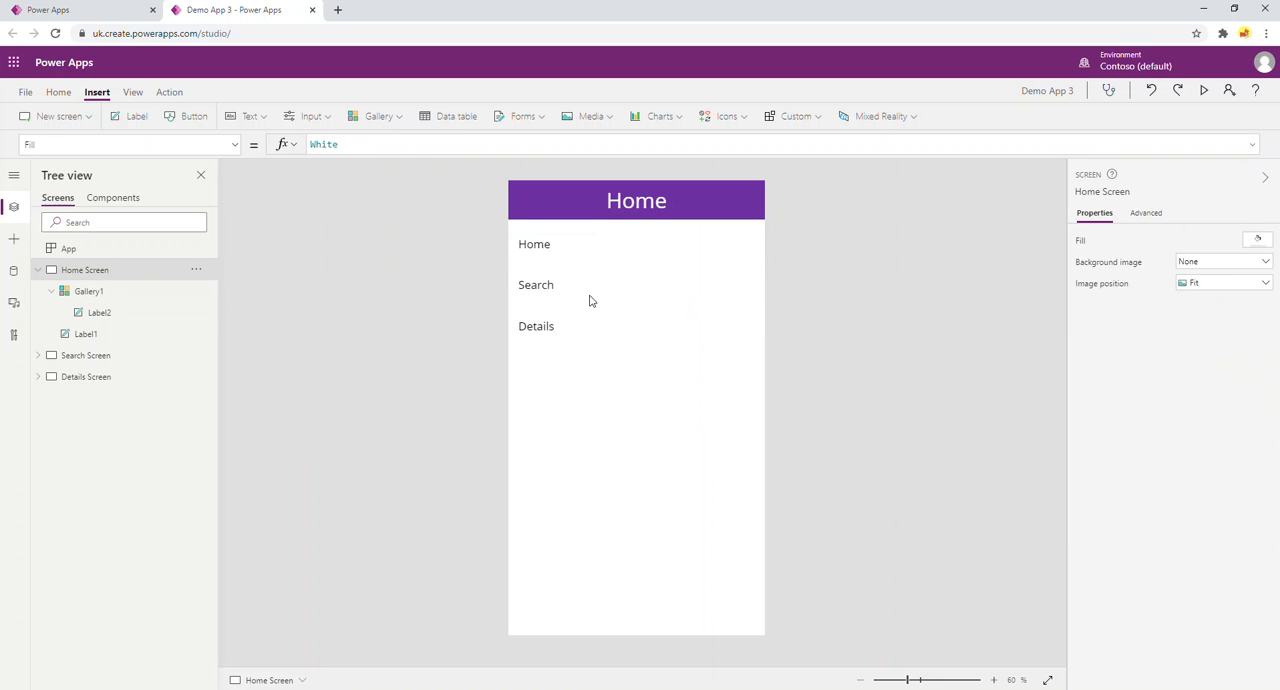
Narrow the gallery label to a width of about 288 and add an icon to the gallery template.
click(575, 250)
drag(743, 243, 630, 244)
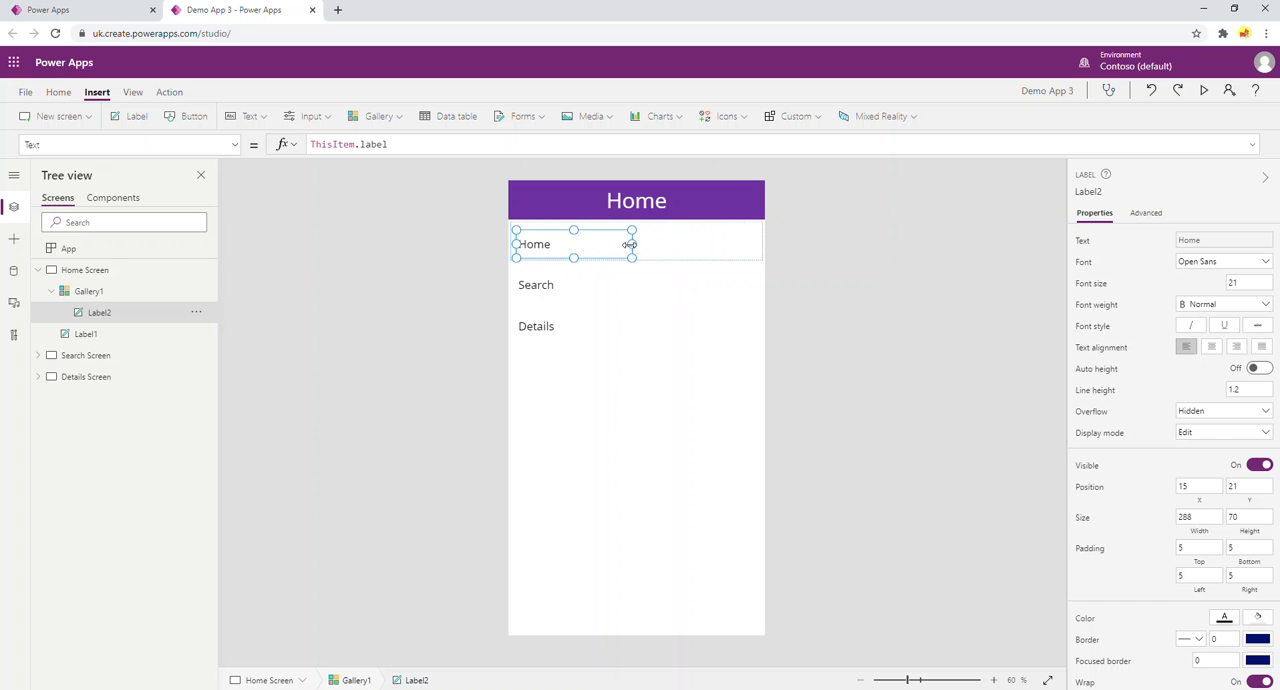
click(746, 118)
scroll(717, 300, down, 2)
scroll(717, 300, down, 5)
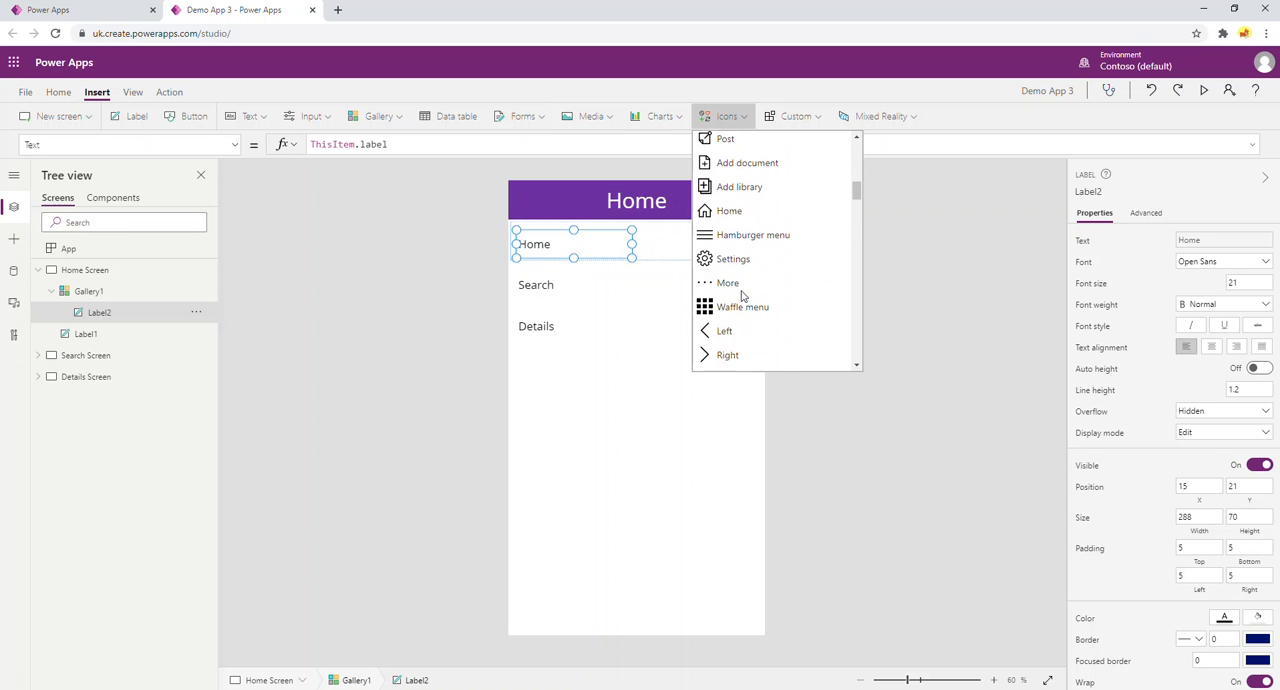
scroll(742, 296, down, 1)
click(733, 286)
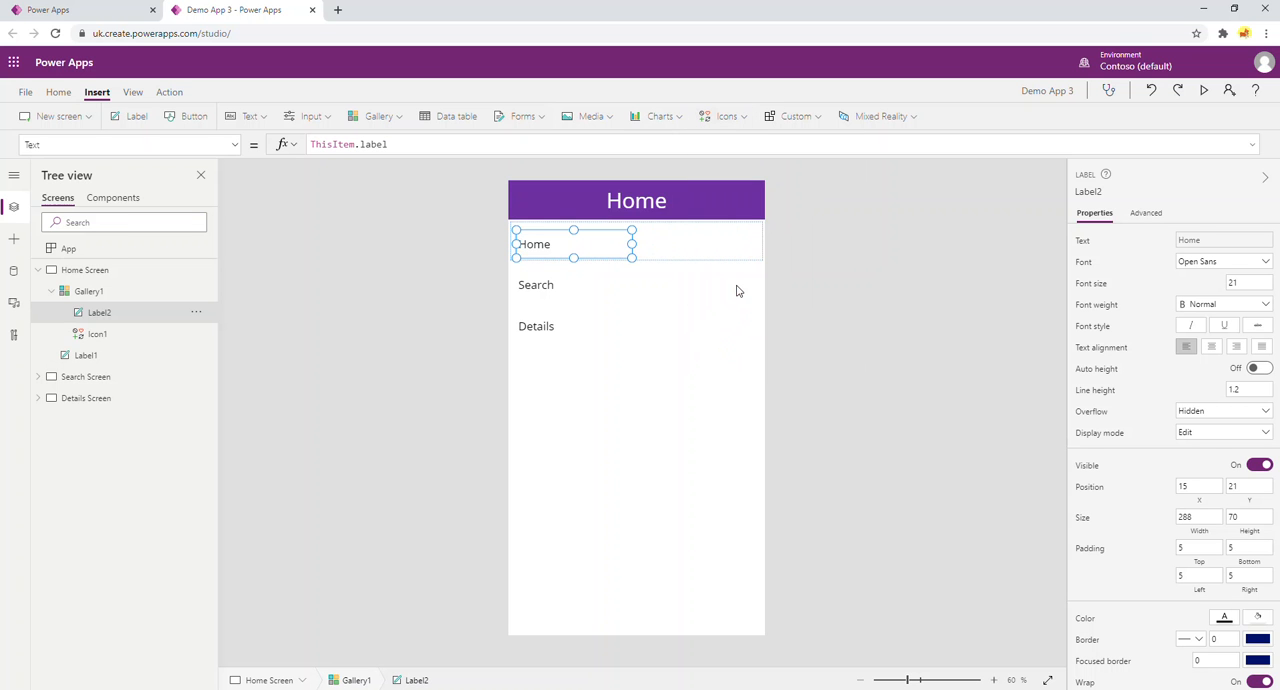
Move the right-arrow icon to the far end of the gallery row, at about X 500, Y 24.
drag(537, 243, 722, 240)
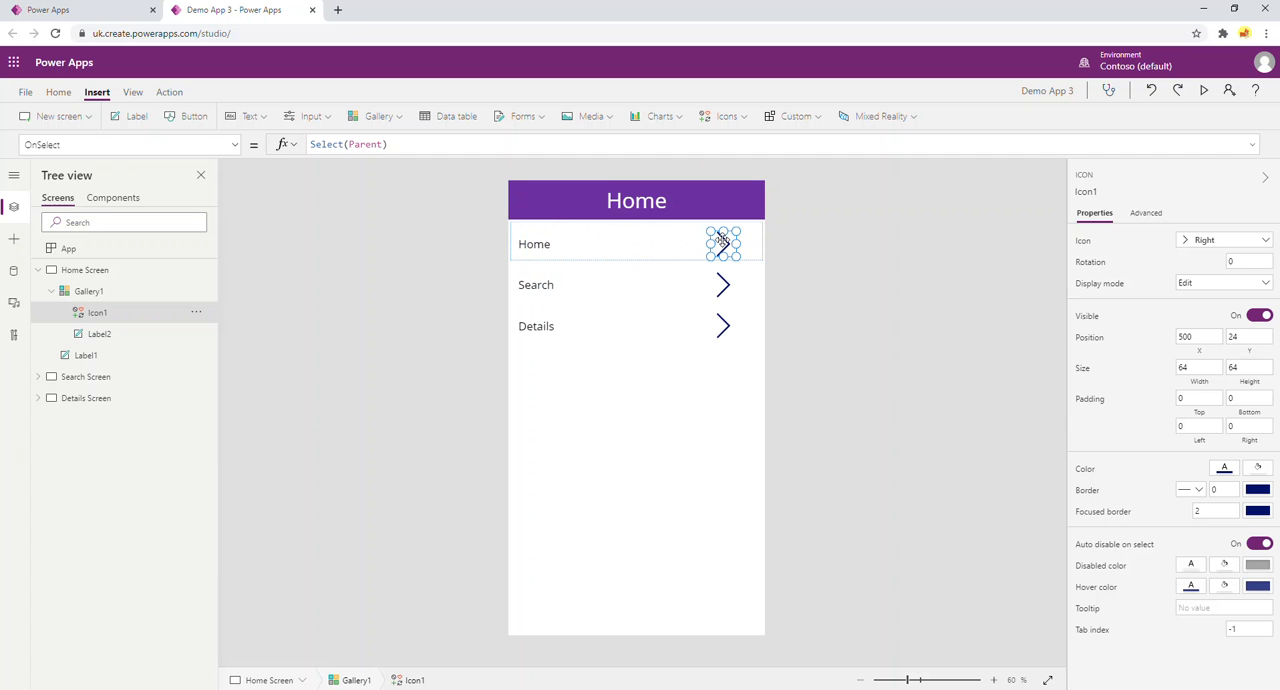
click(810, 287)
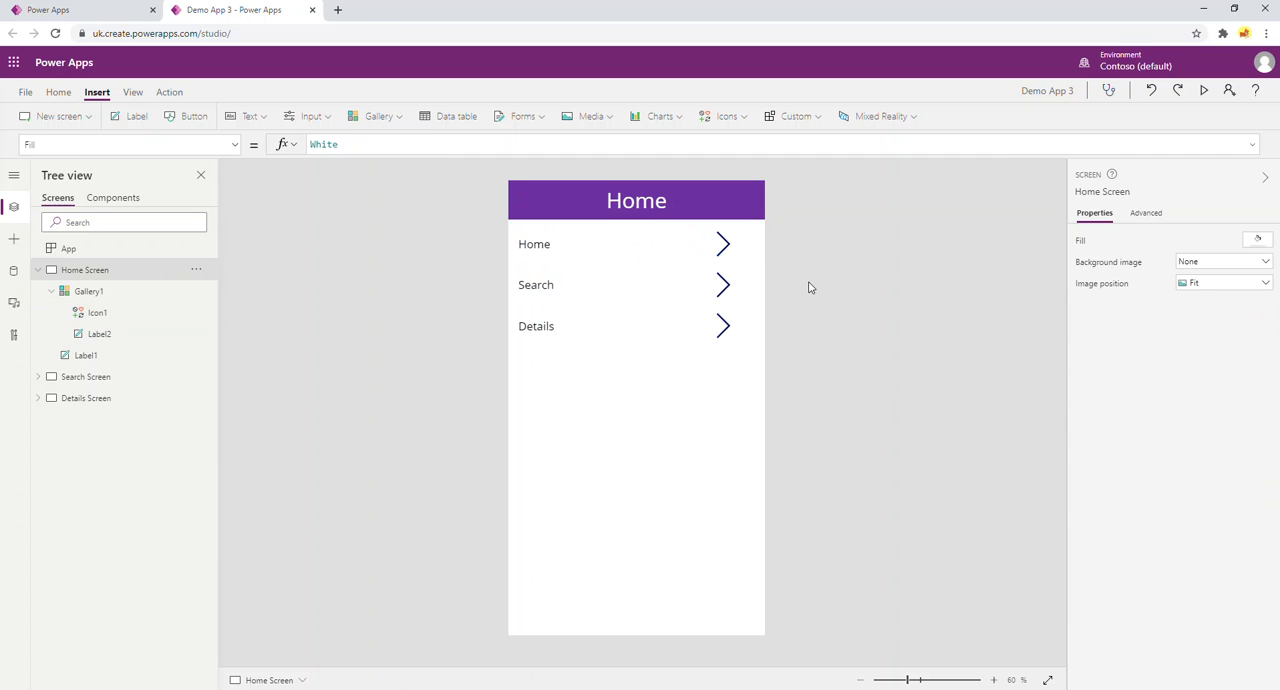
click(533, 244)
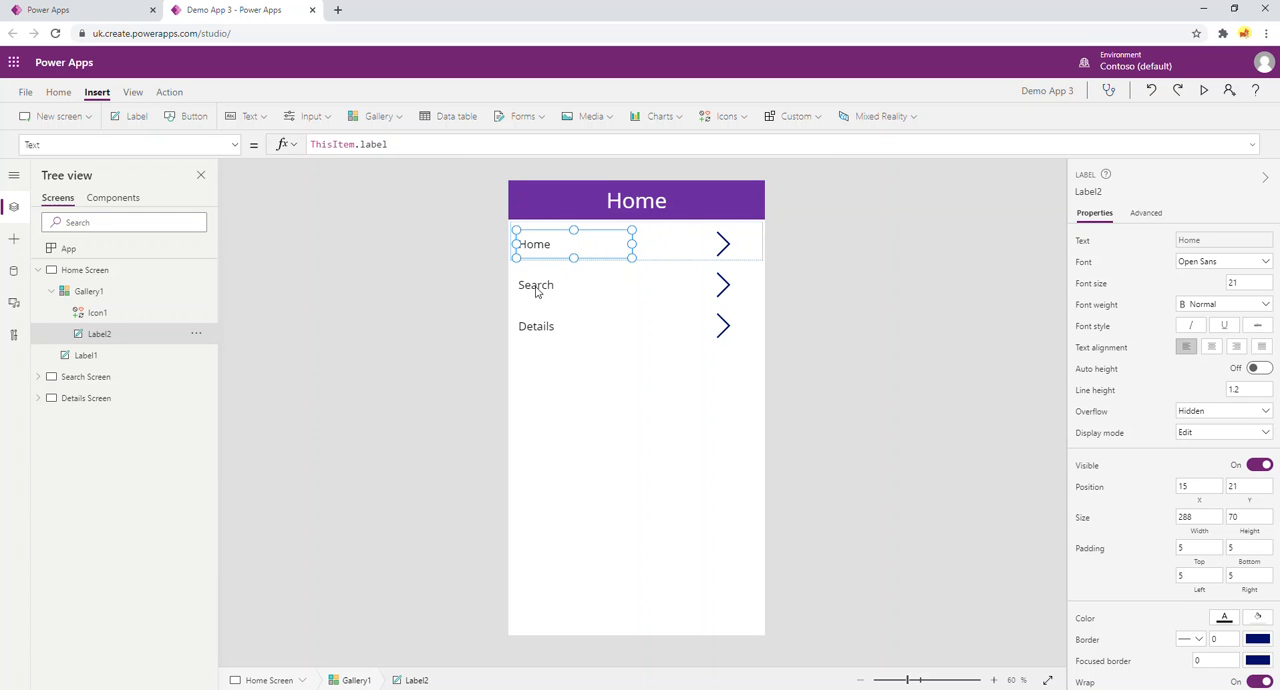
Replace the arrow icon's OnSelect formula with Navigate(ThisItem.screen).
click(722, 244)
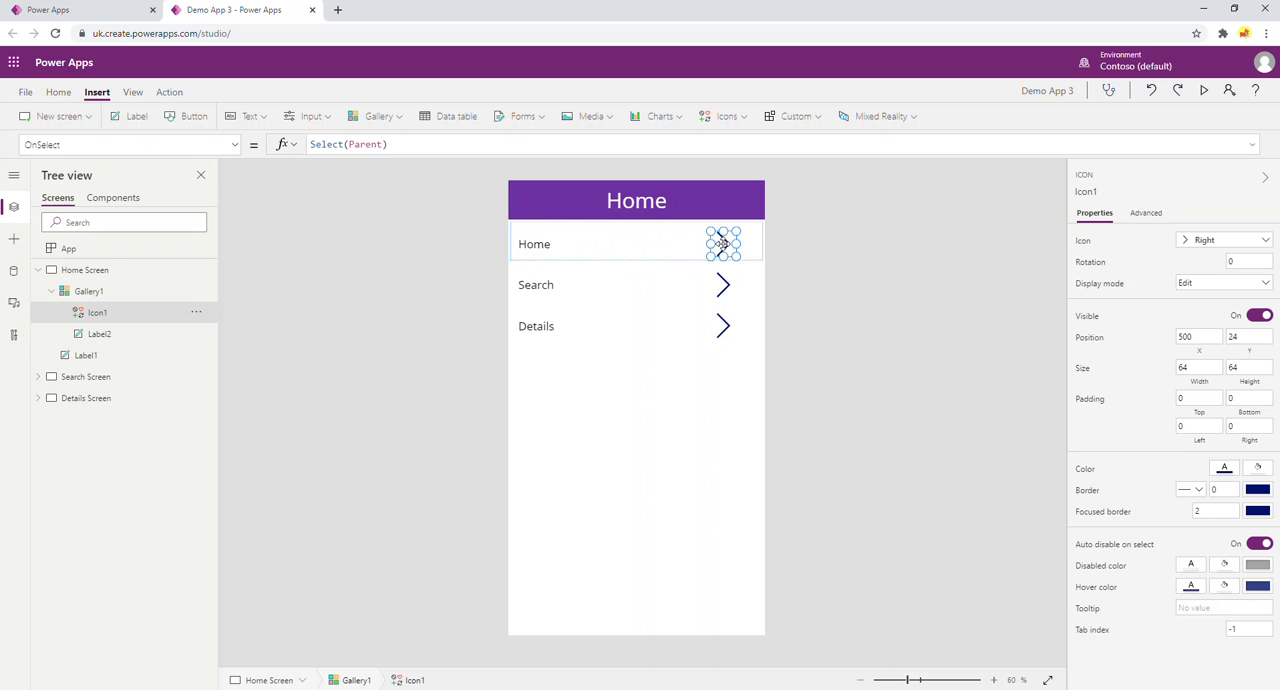
drag(405, 145, 290, 145)
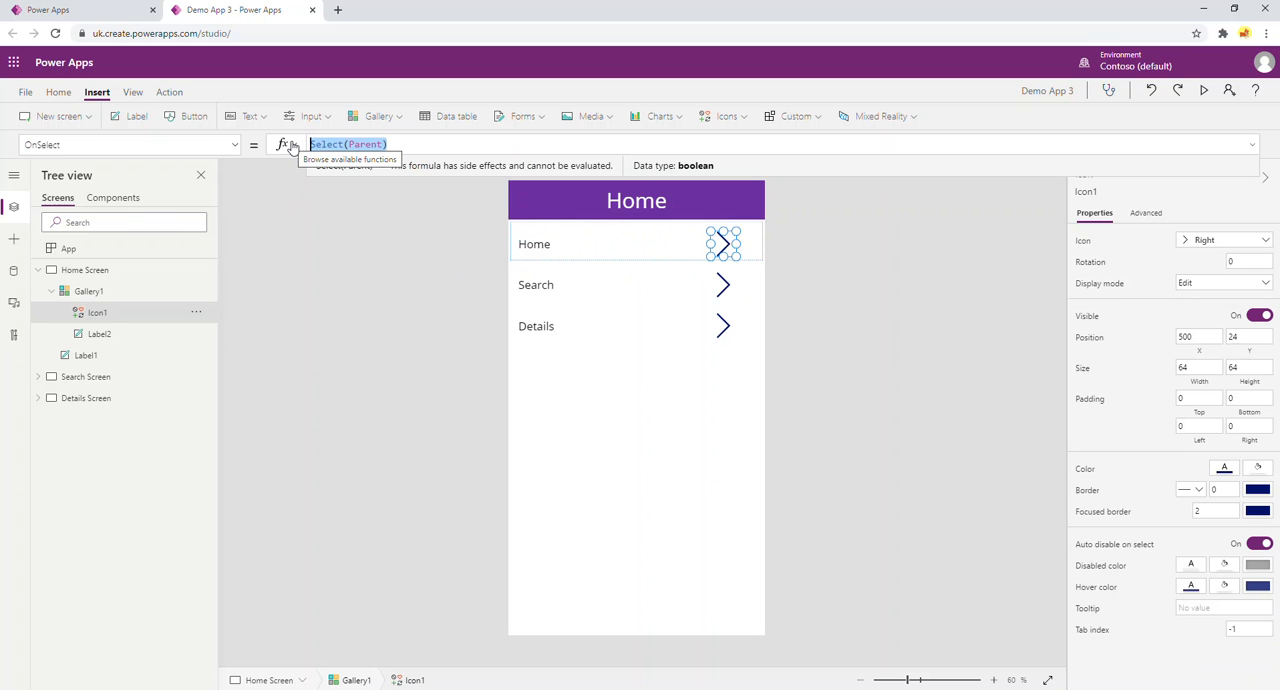
key(BackSpace)
text(Nav)
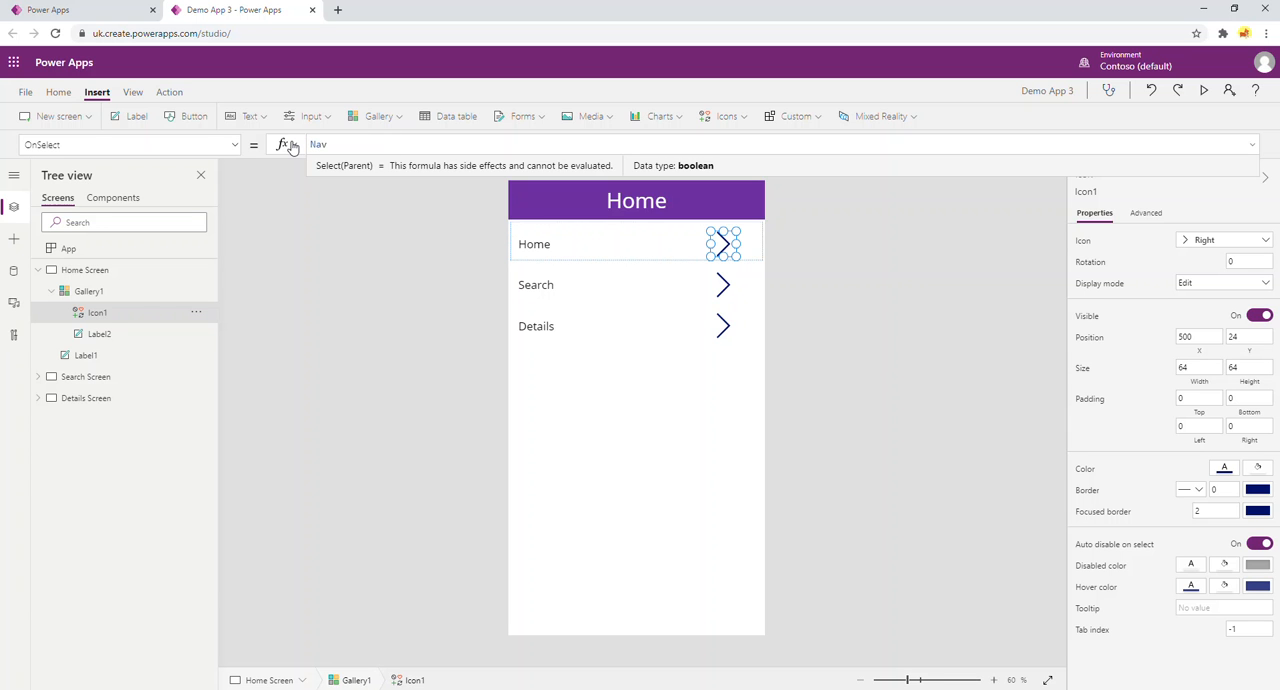
text(ig)
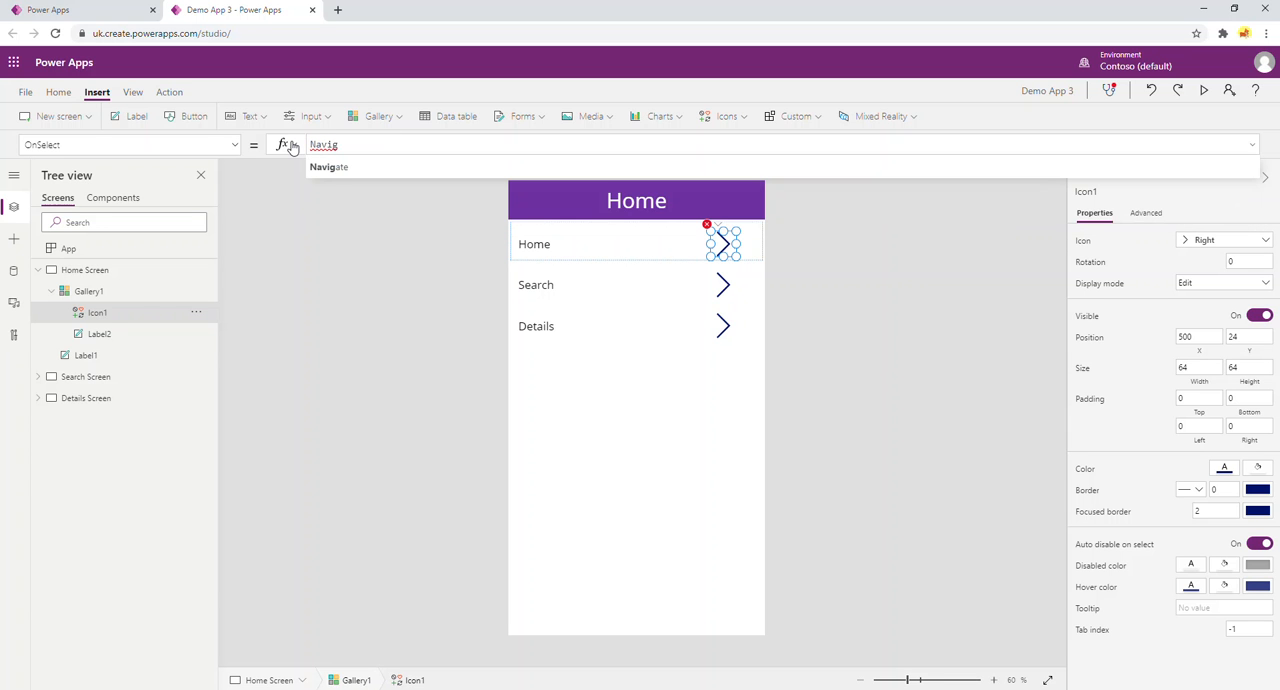
click(353, 167)
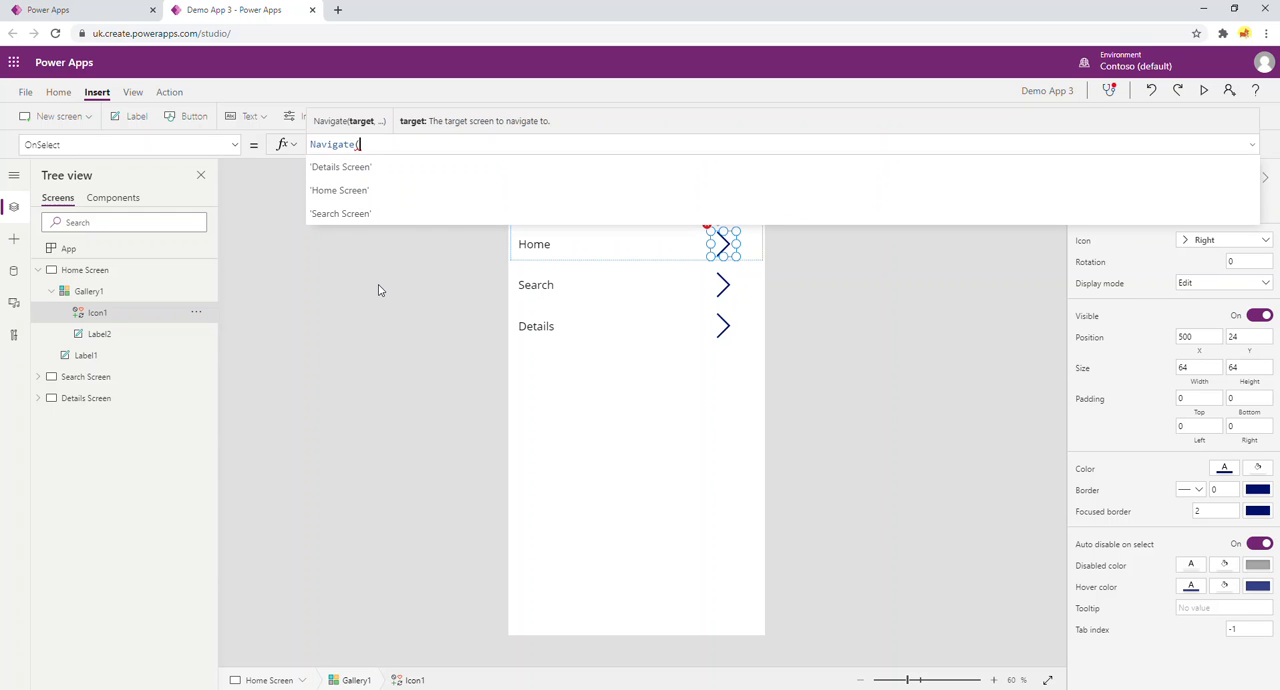
text(This)
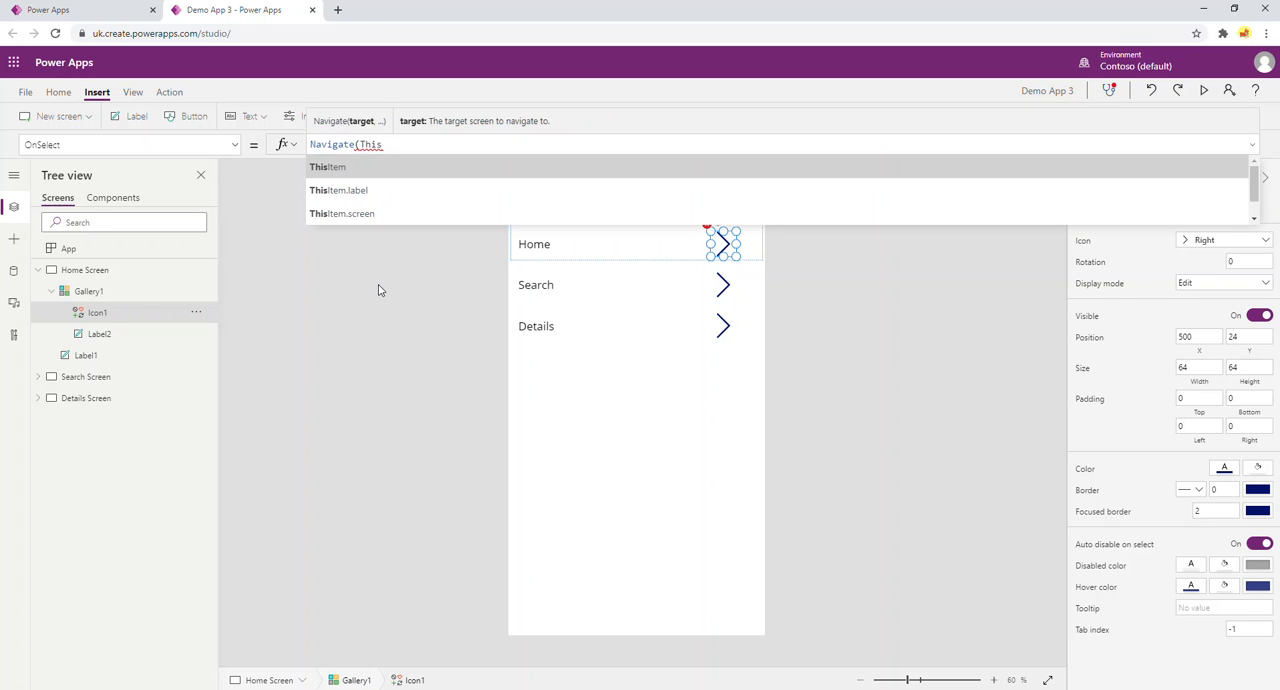
key(Down)
key(Down)
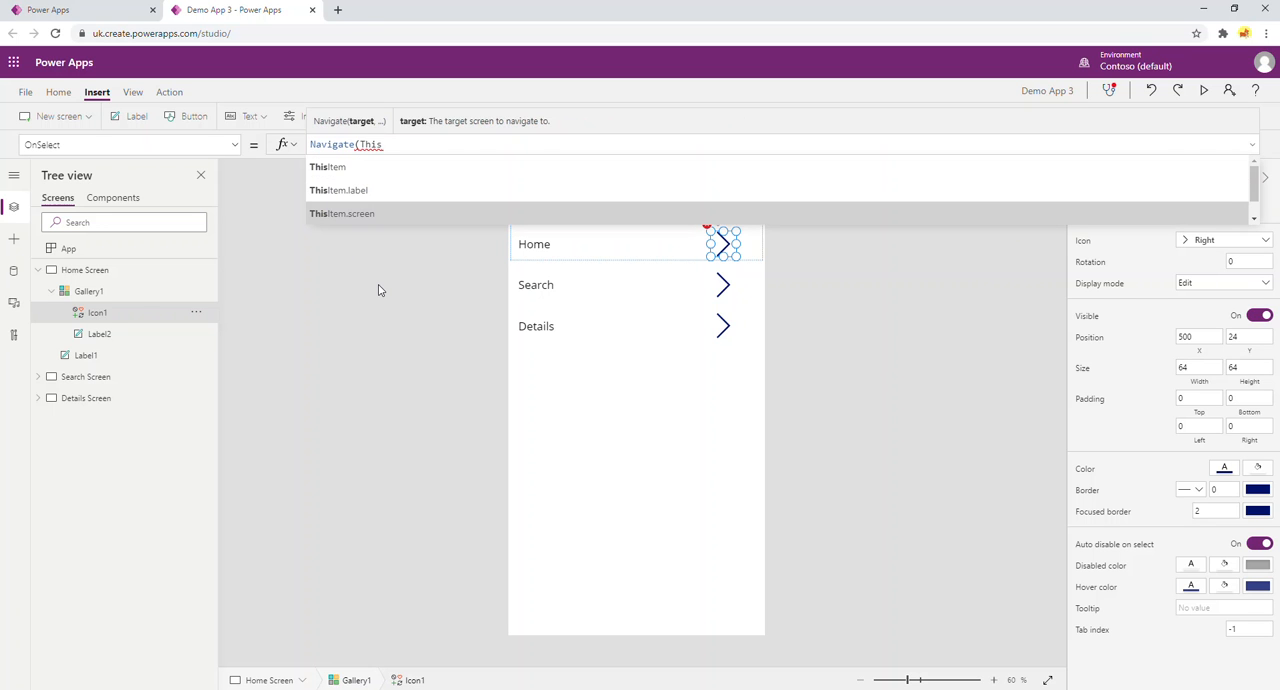
key(Tab)
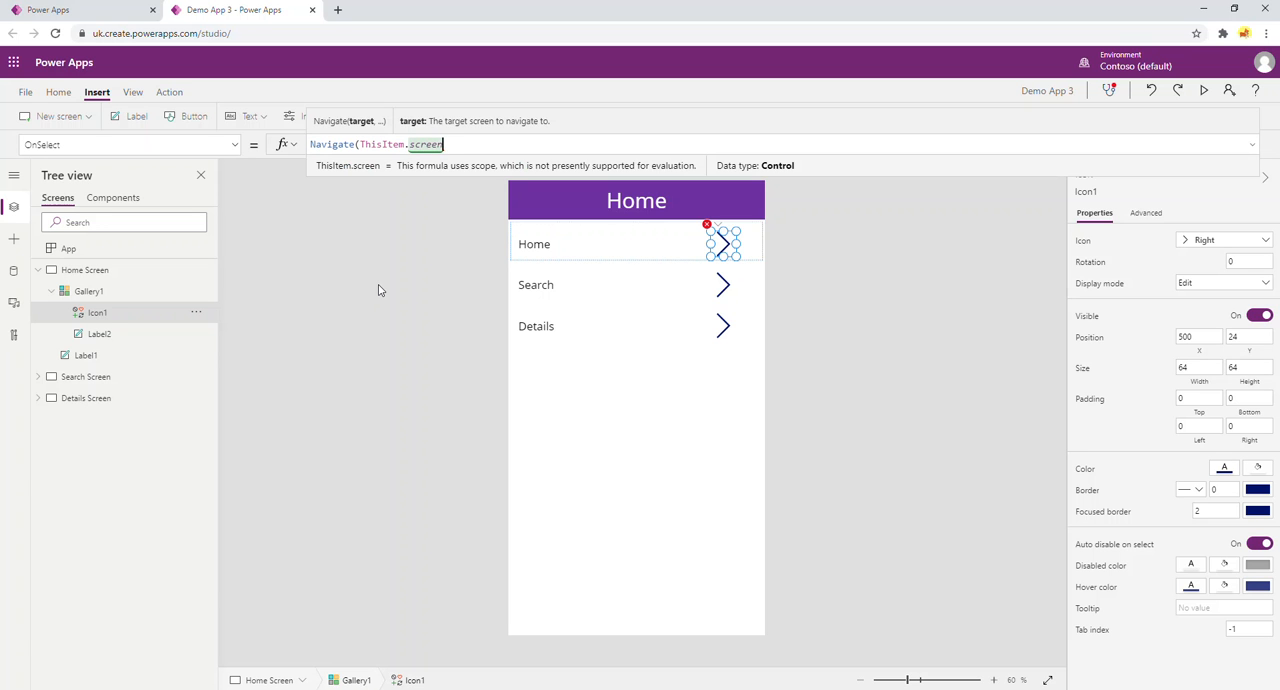
text())
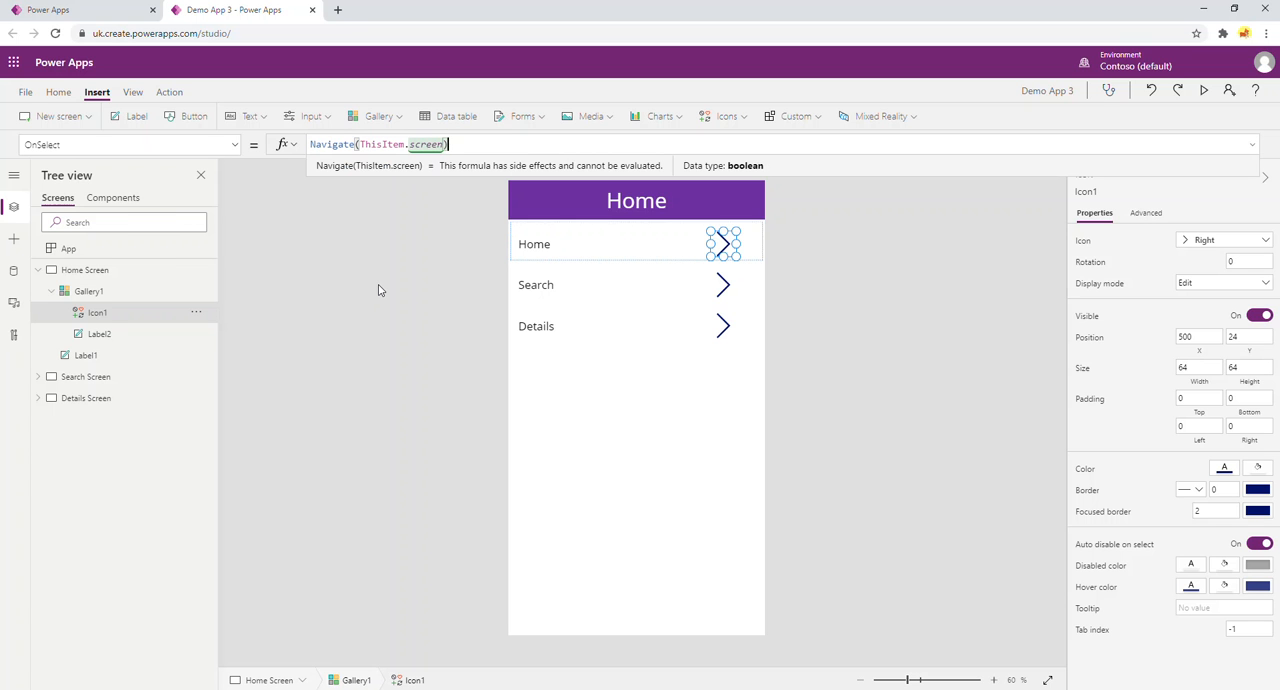
click(543, 246)
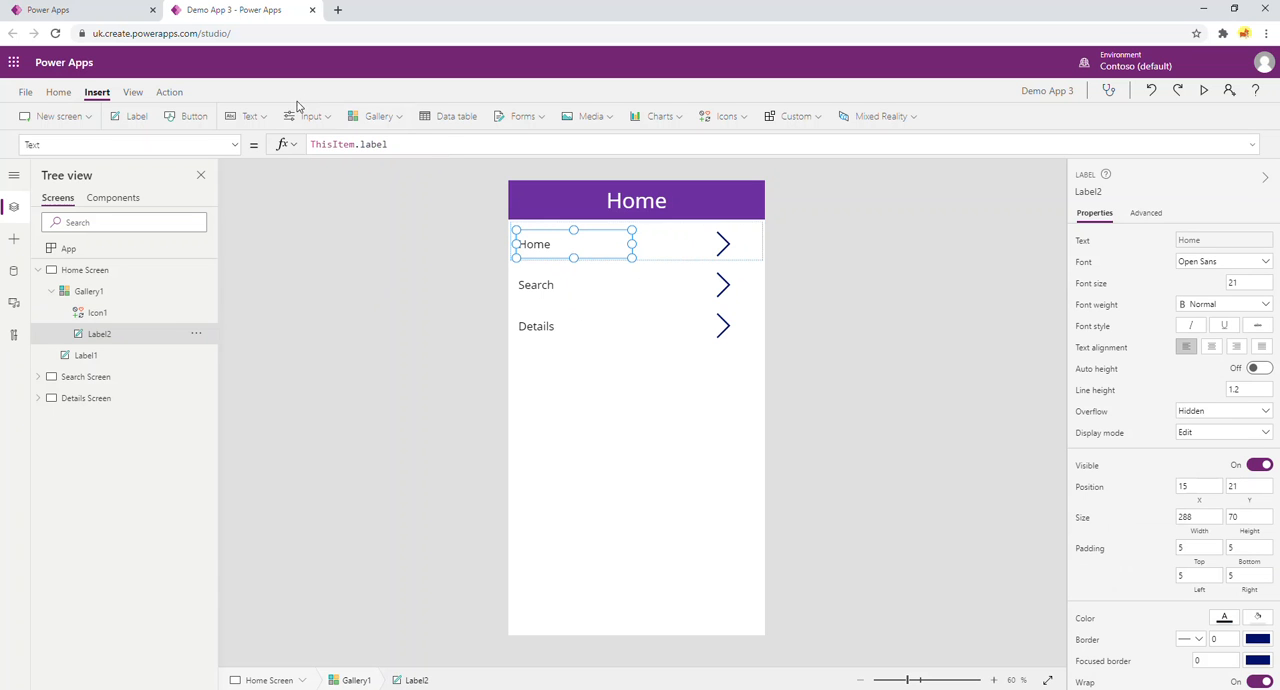
click(719, 237)
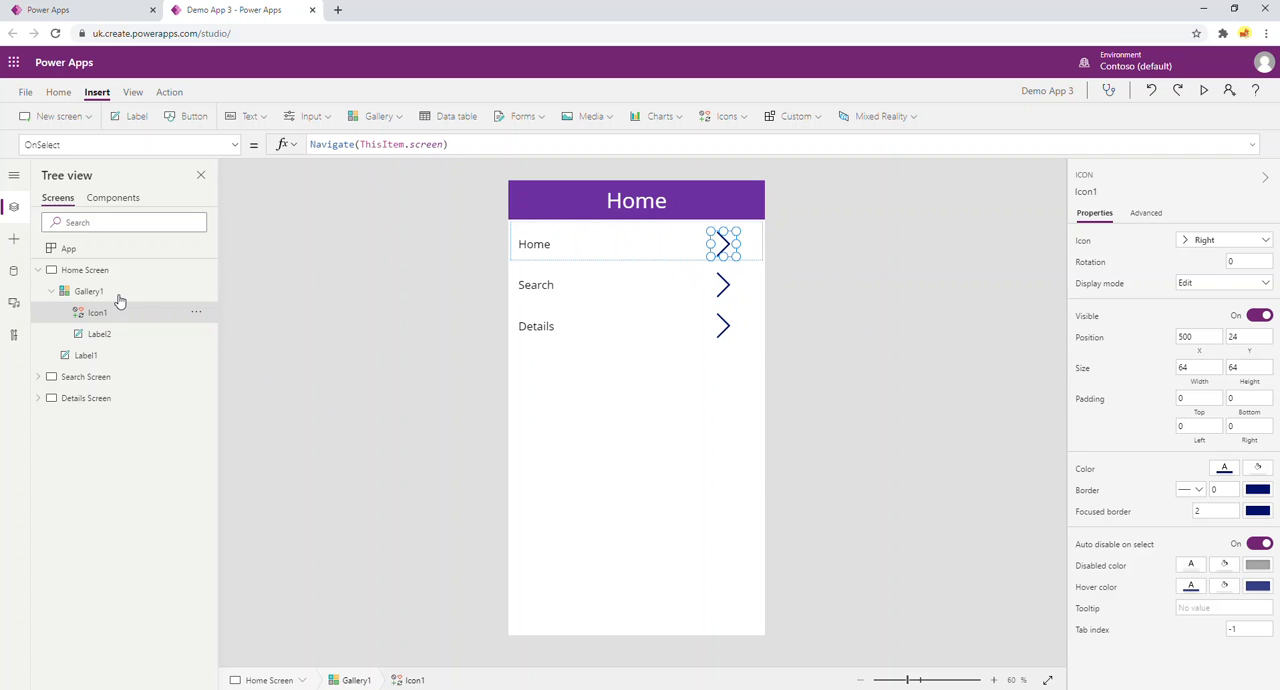
Copy the Home Screen's menu gallery to the Search Screen and extend its top edge up to the header at Y 98.
click(88, 291)
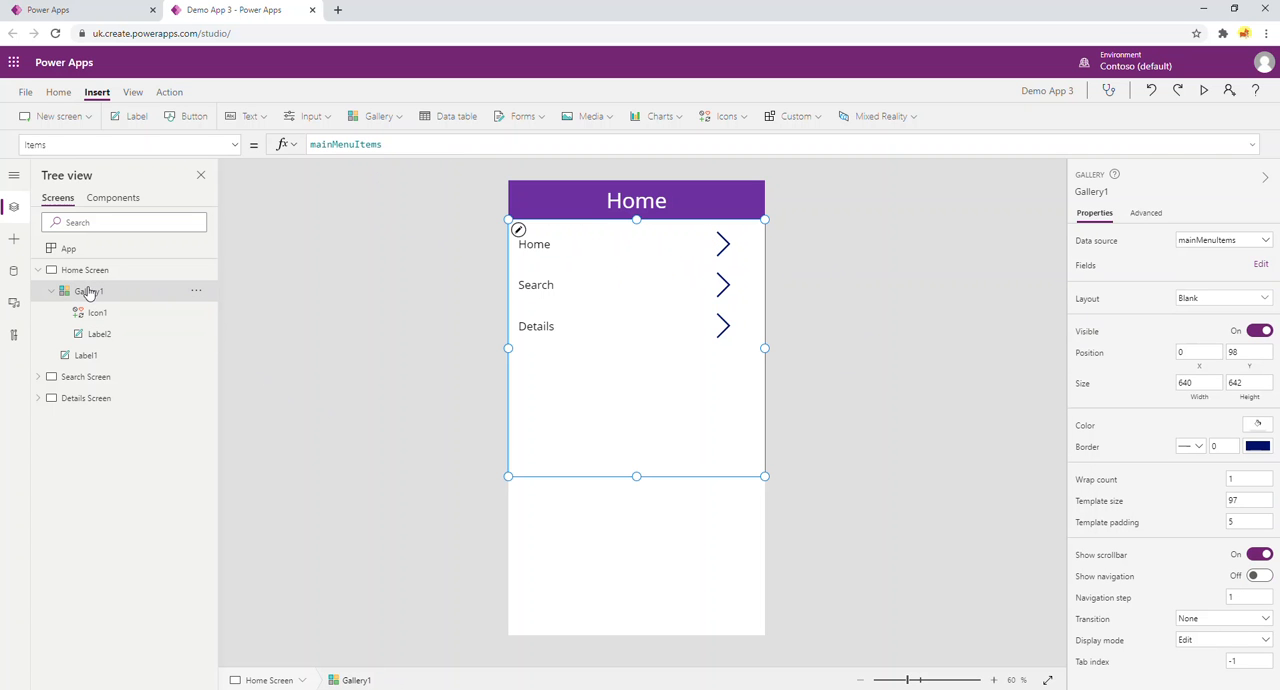
right_click(653, 414)
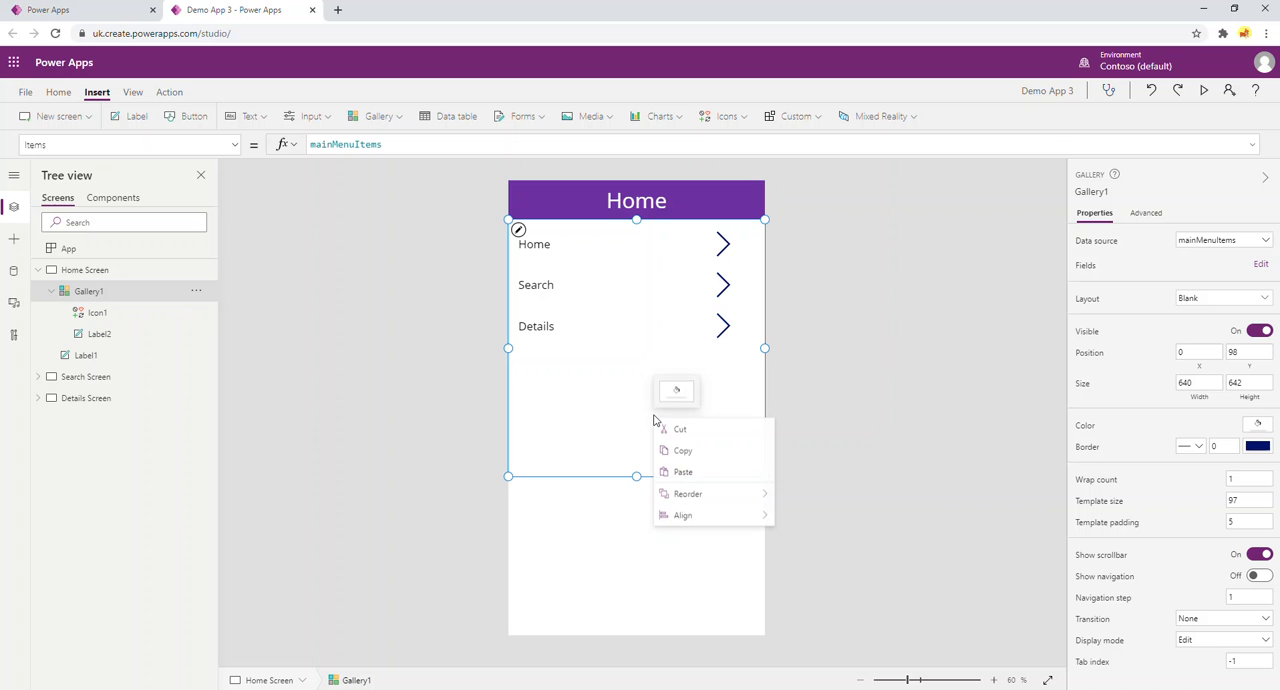
click(678, 449)
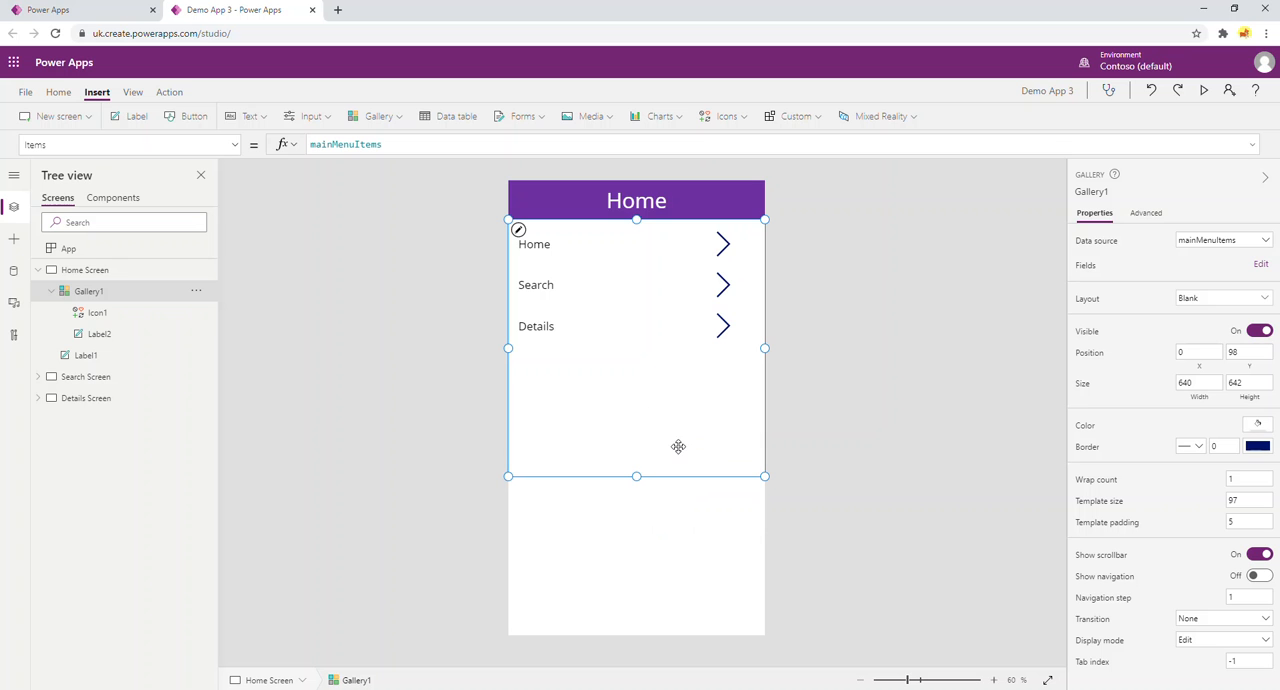
click(38, 270)
click(86, 291)
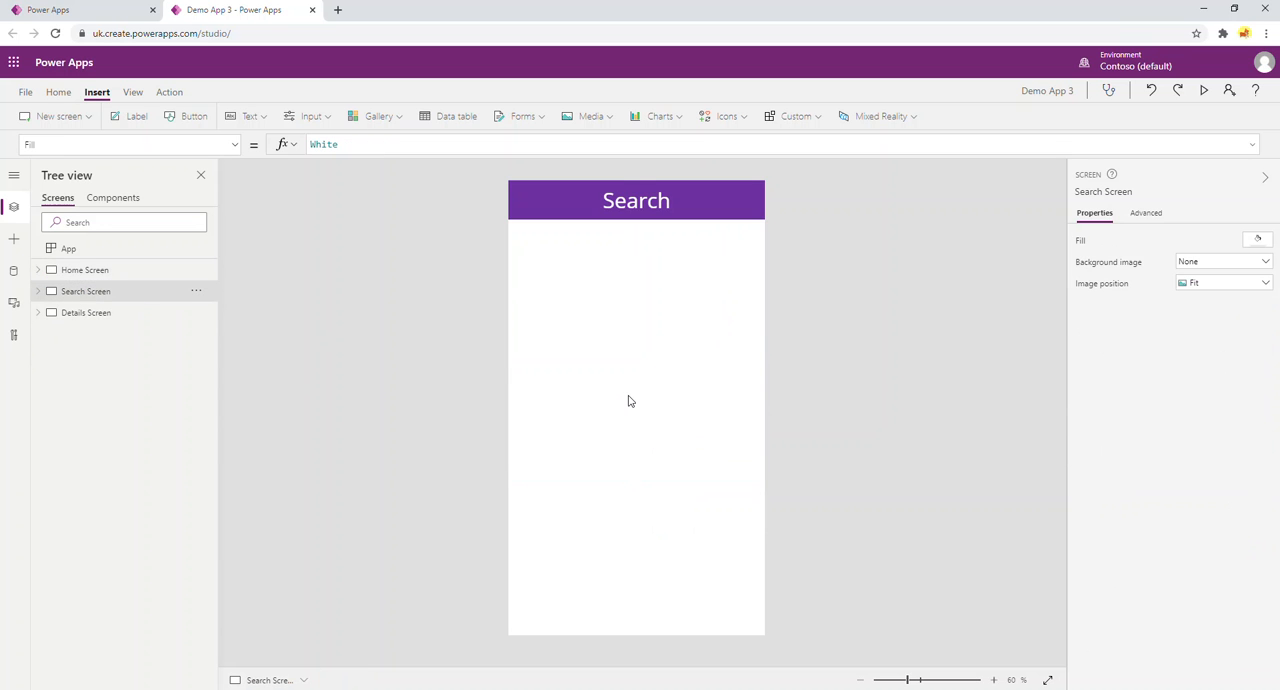
key(ctrl+v)
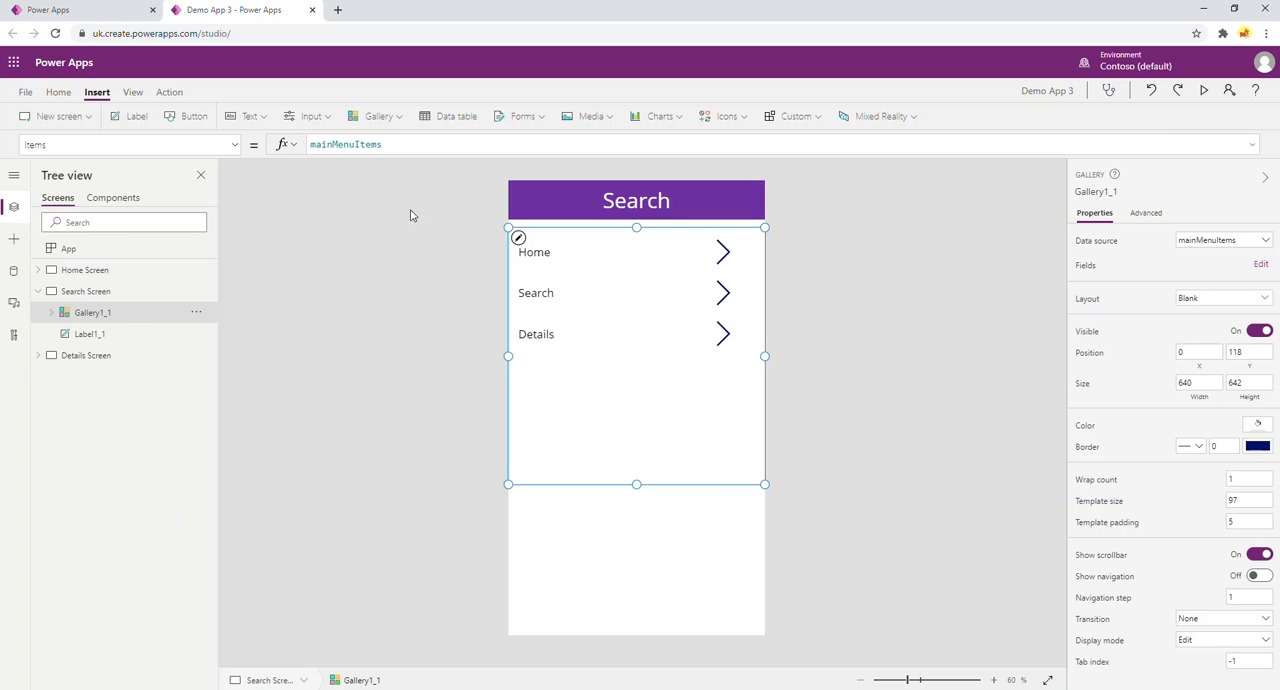
drag(636, 224, 636, 216)
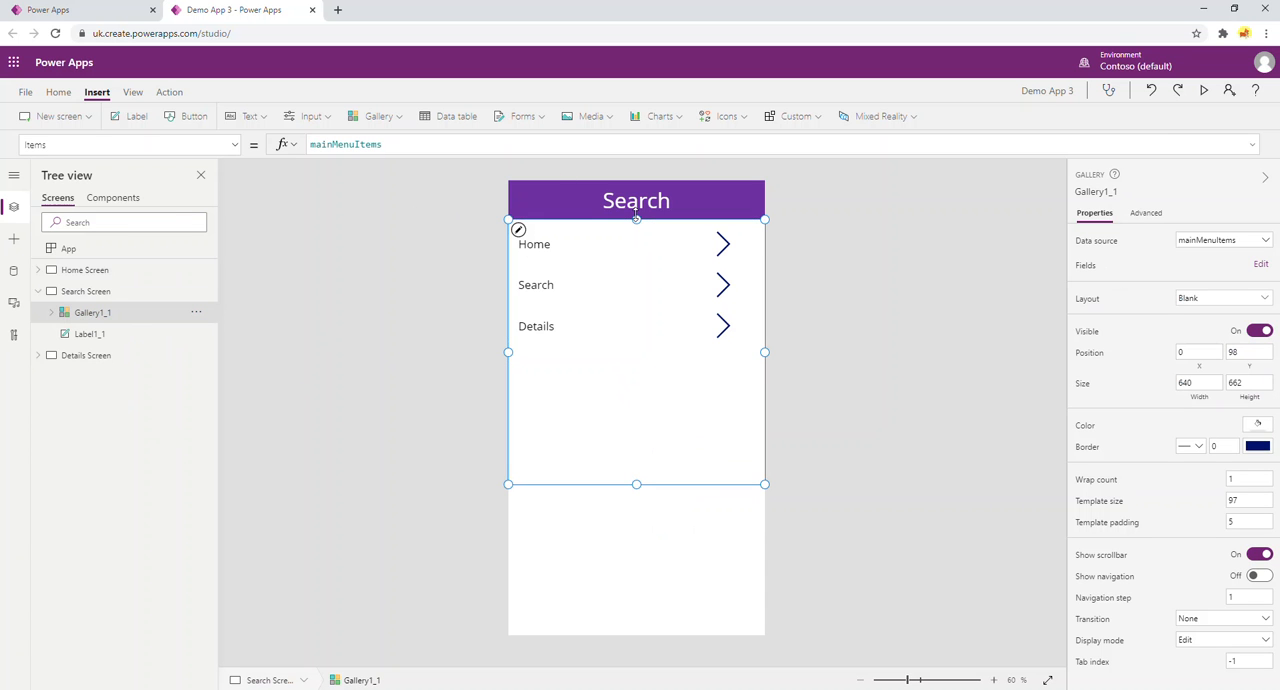
Paste the menu gallery onto the Details Screen, extend its top edge up to Y 98, and collapse the expanded screens in the tree.
click(80, 360)
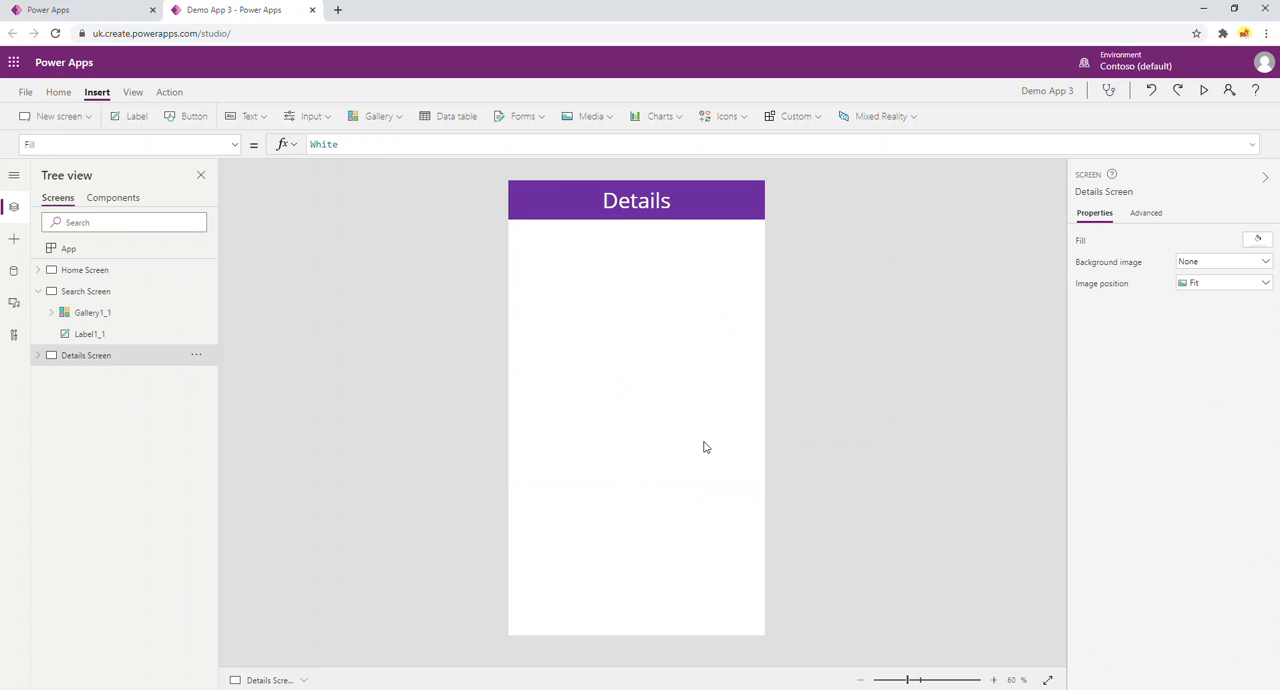
key(ctrl+v)
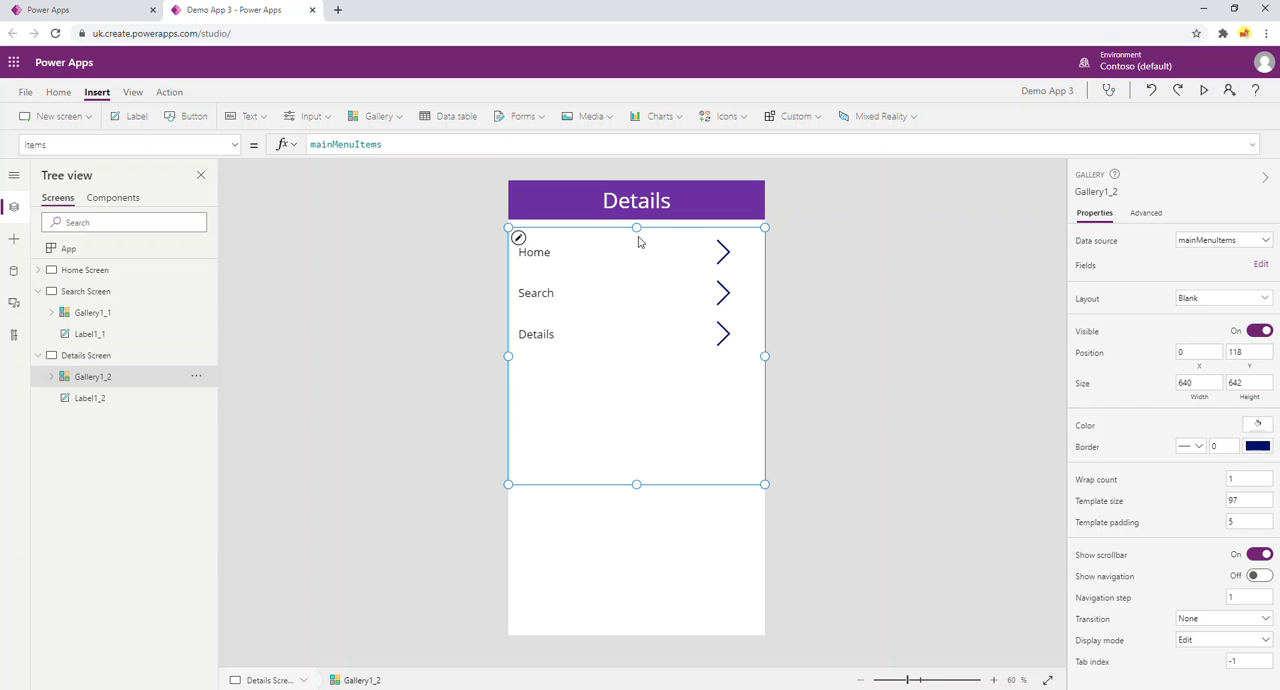
drag(636, 226, 636, 218)
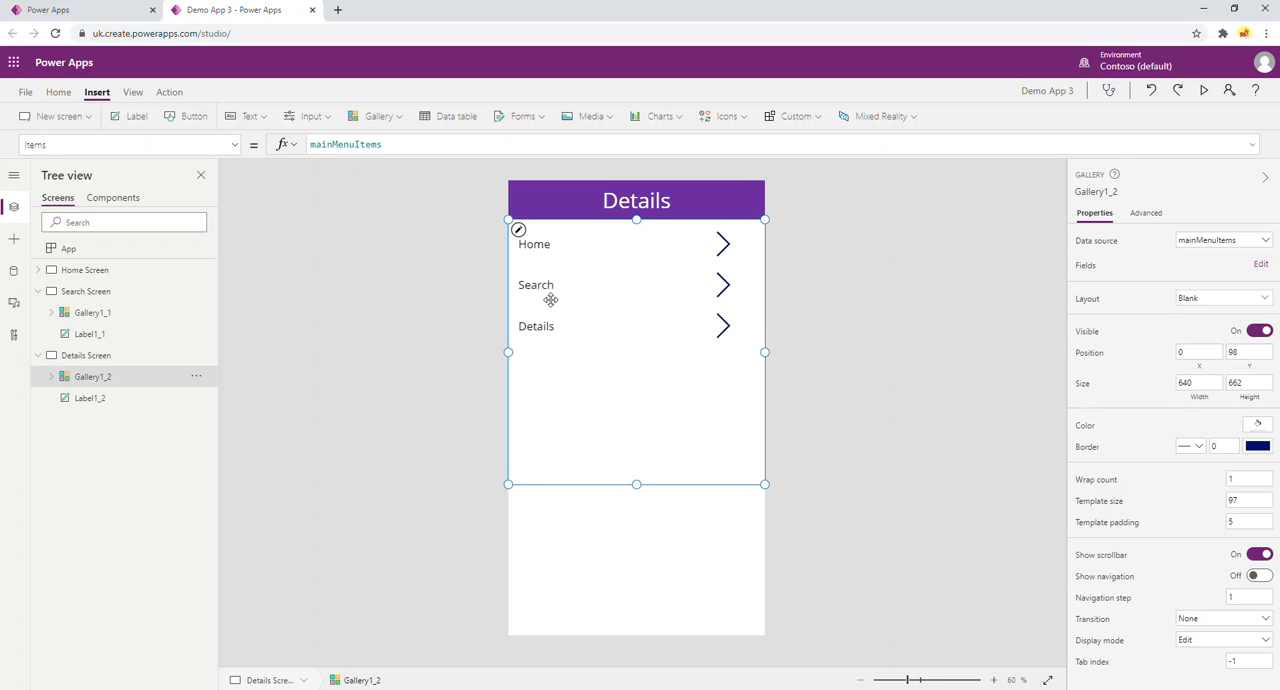
click(38, 291)
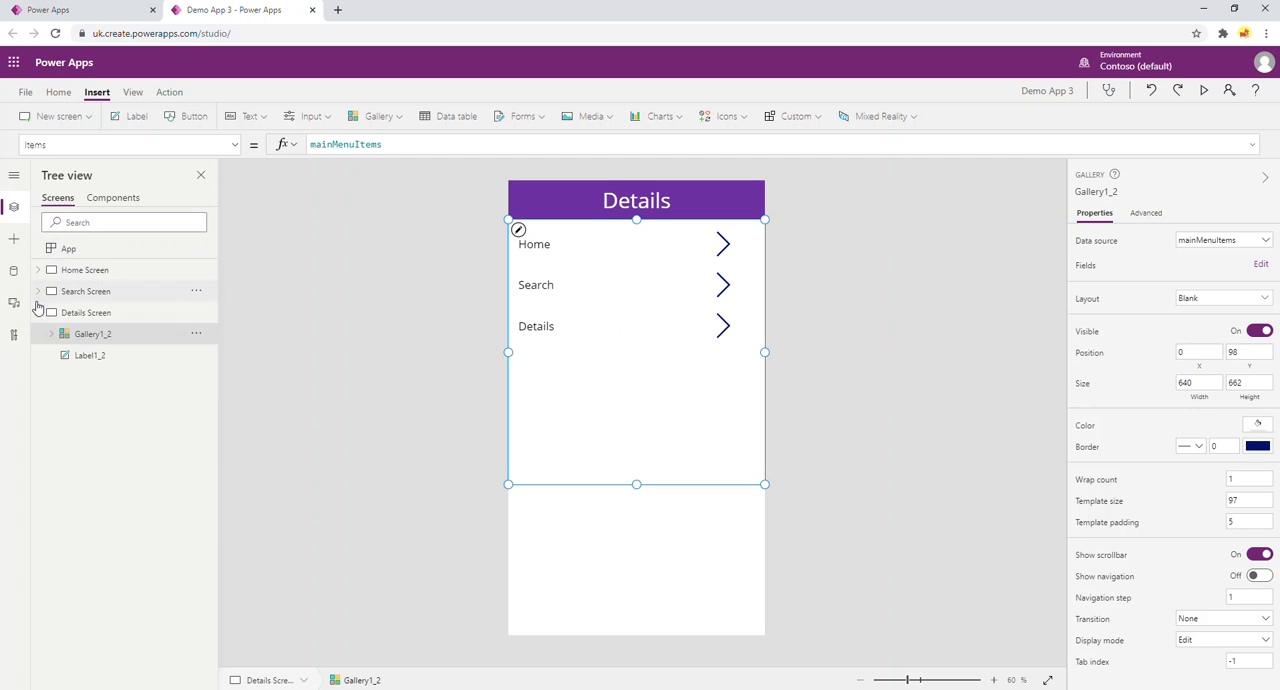
click(38, 313)
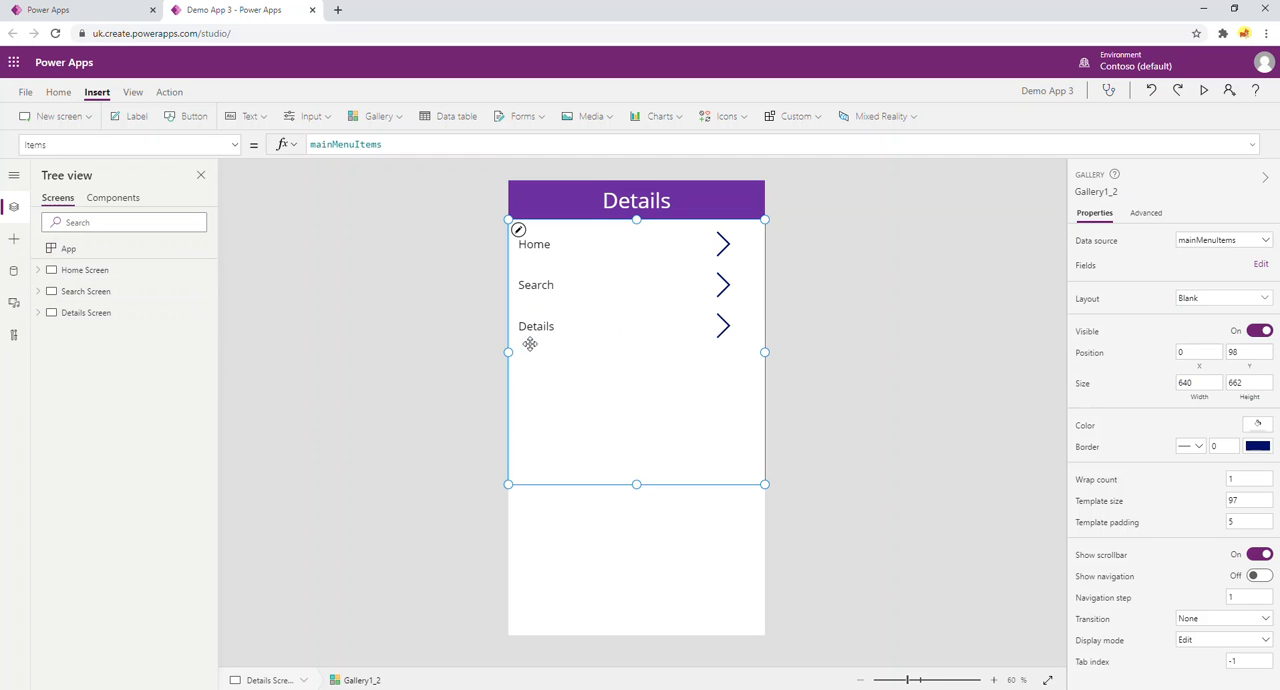
Preview the app, test the Home, Search and Details menu arrows repeatedly from the different screens, and close the preview.
click(1206, 92)
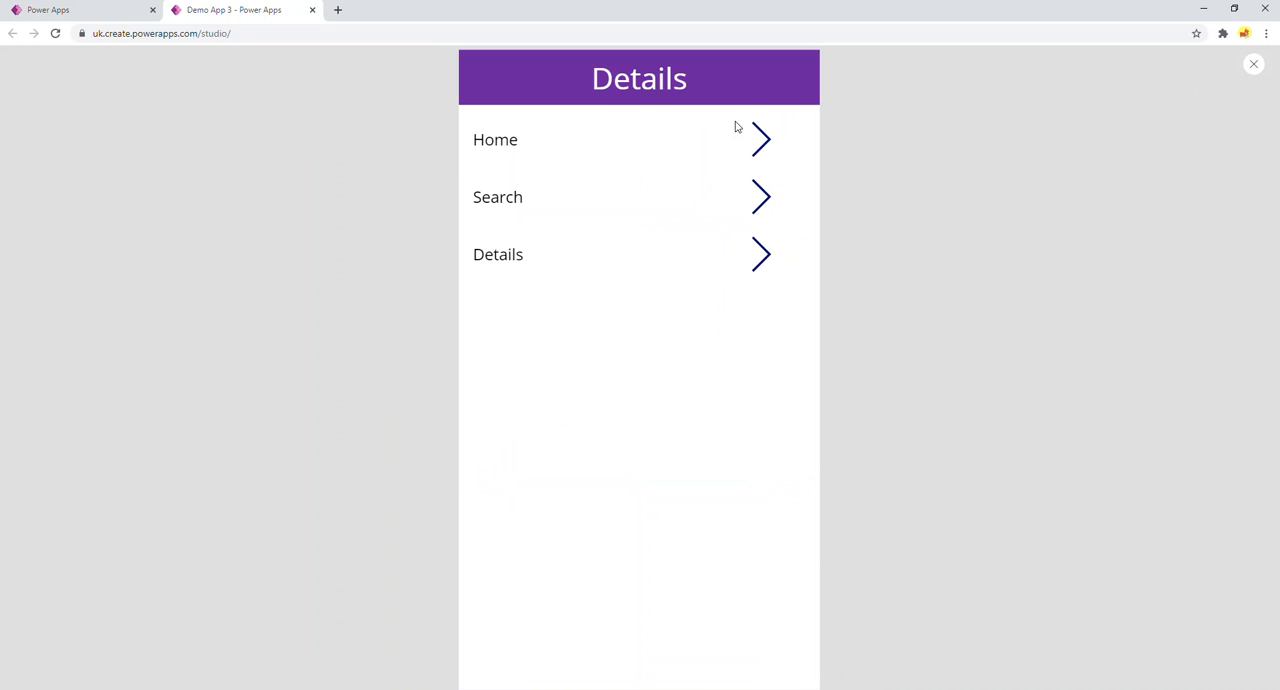
click(760, 142)
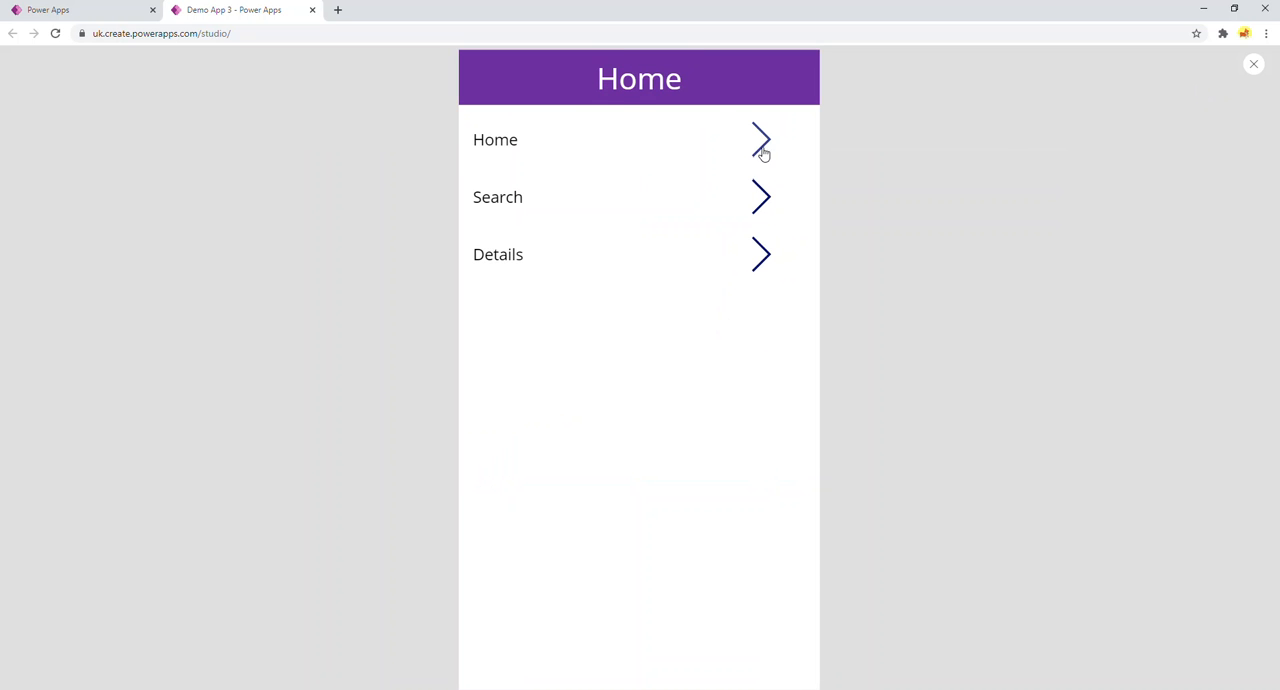
click(763, 194)
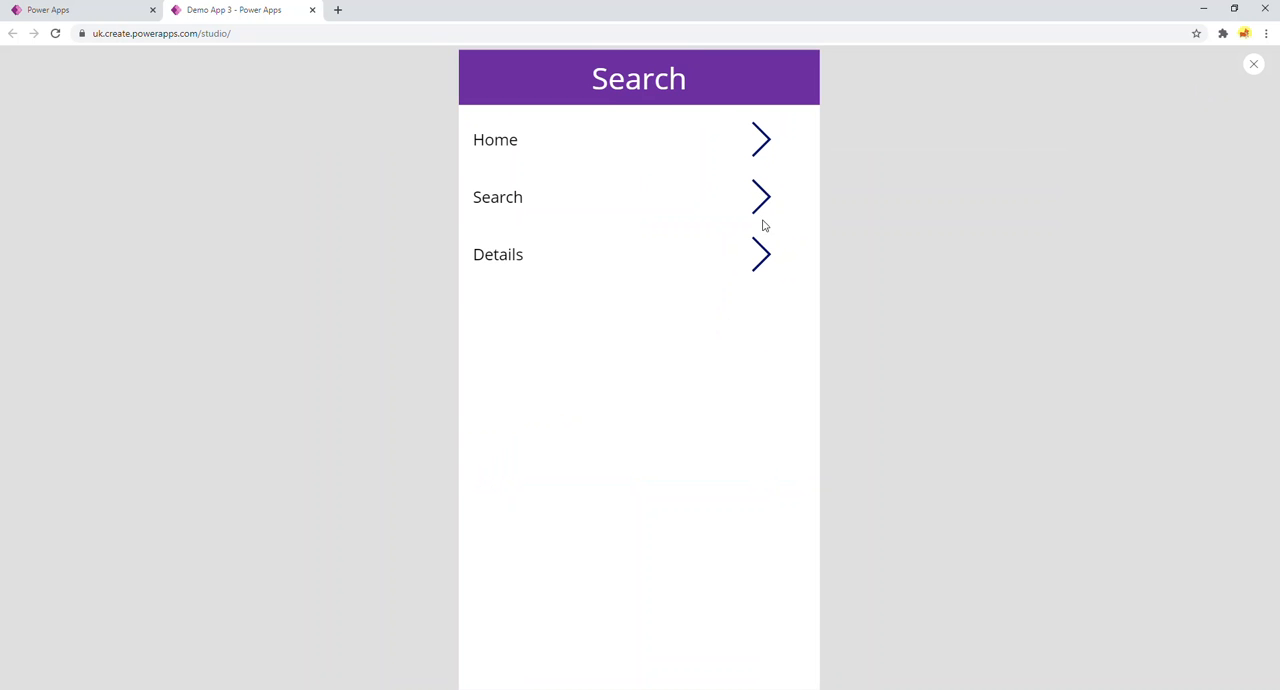
click(763, 252)
click(759, 140)
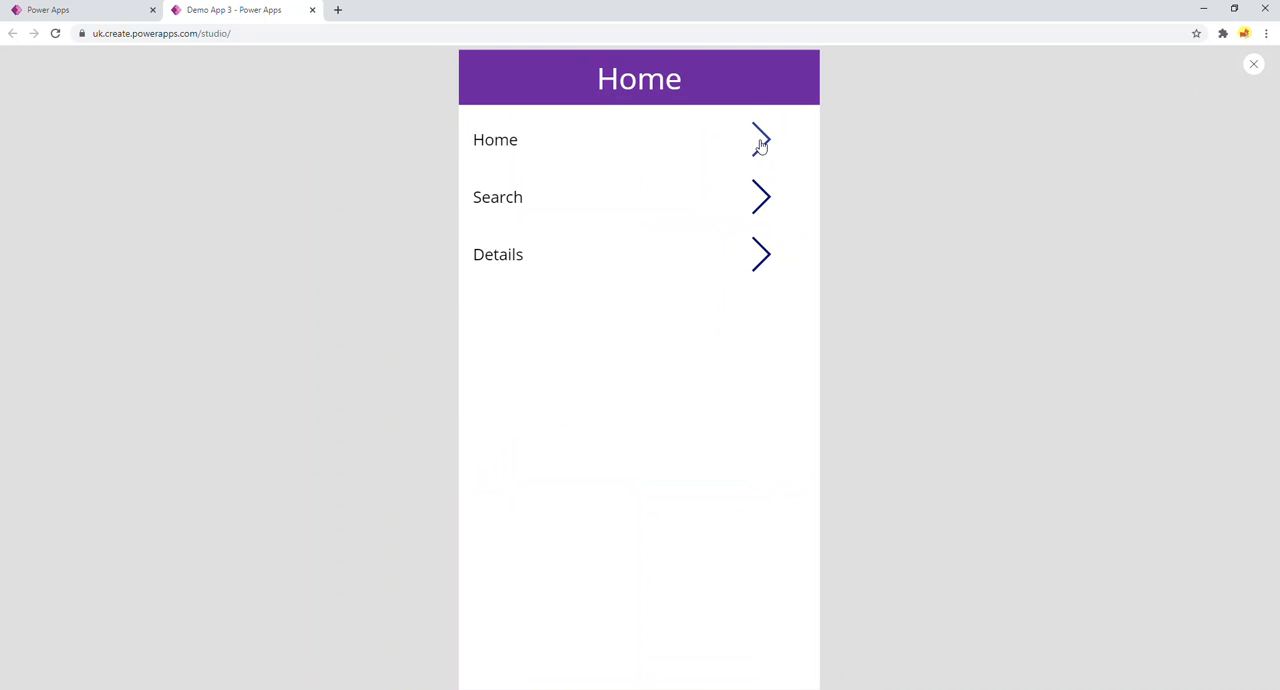
click(759, 205)
click(756, 254)
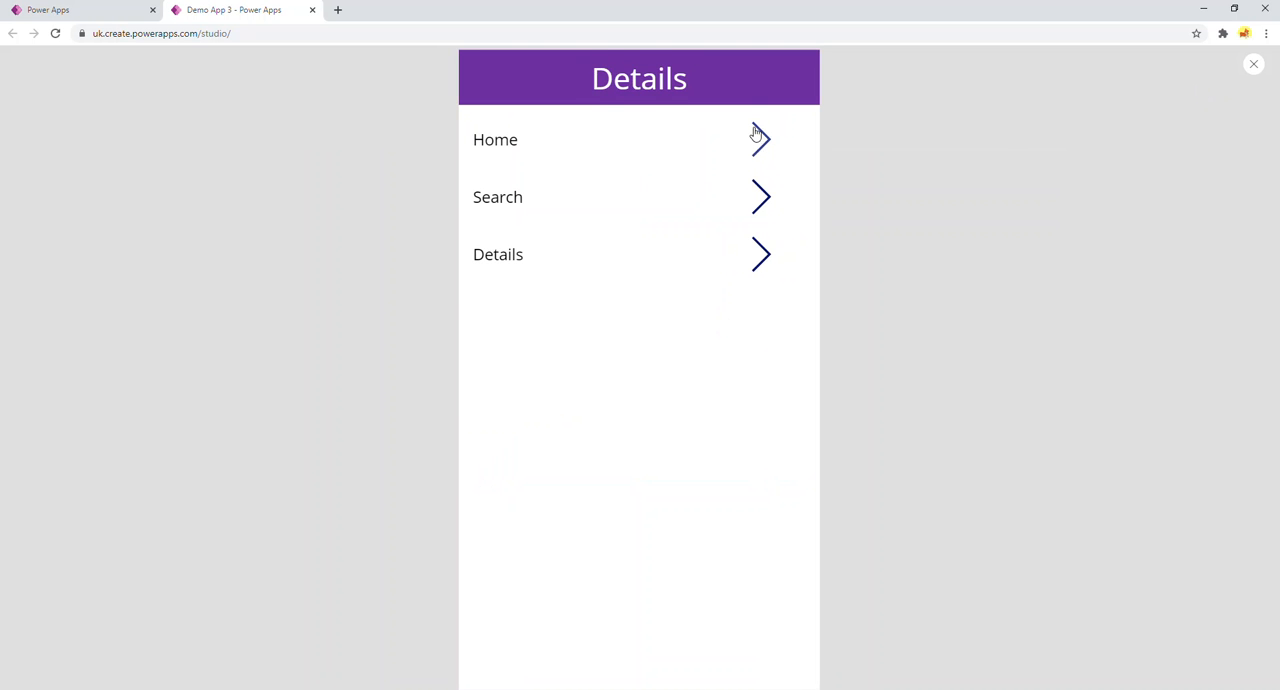
click(757, 140)
click(762, 200)
click(762, 254)
click(761, 204)
click(763, 147)
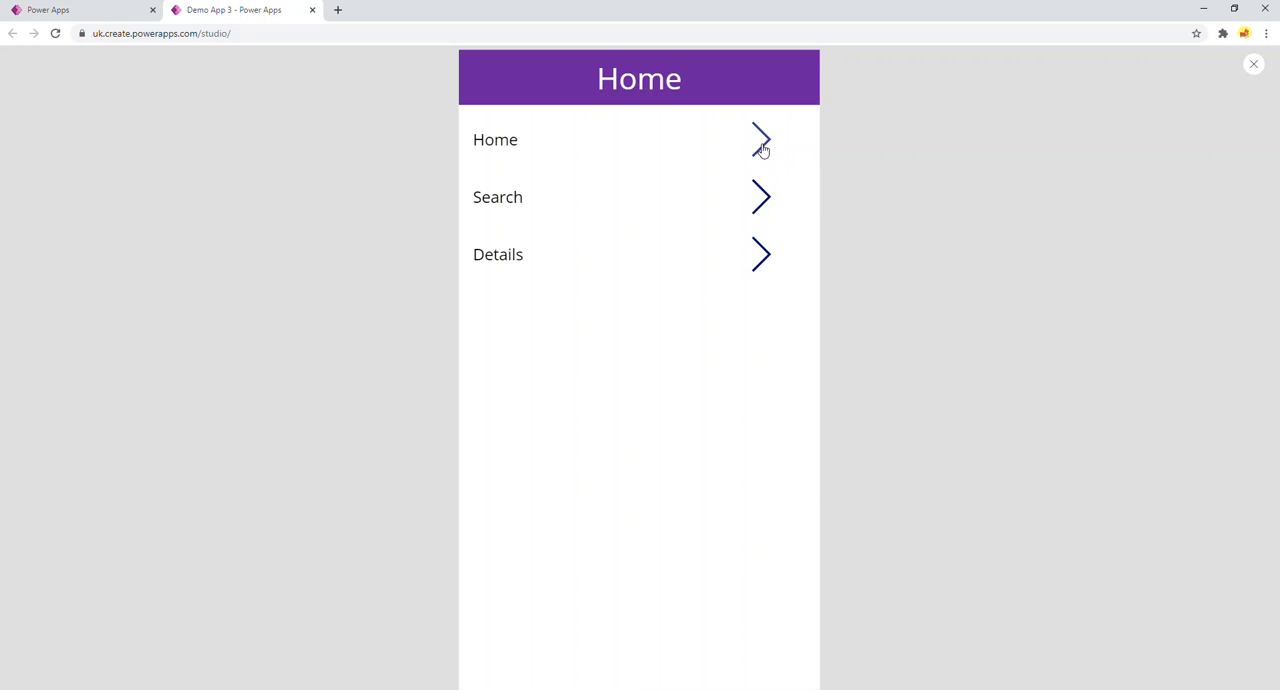
click(760, 200)
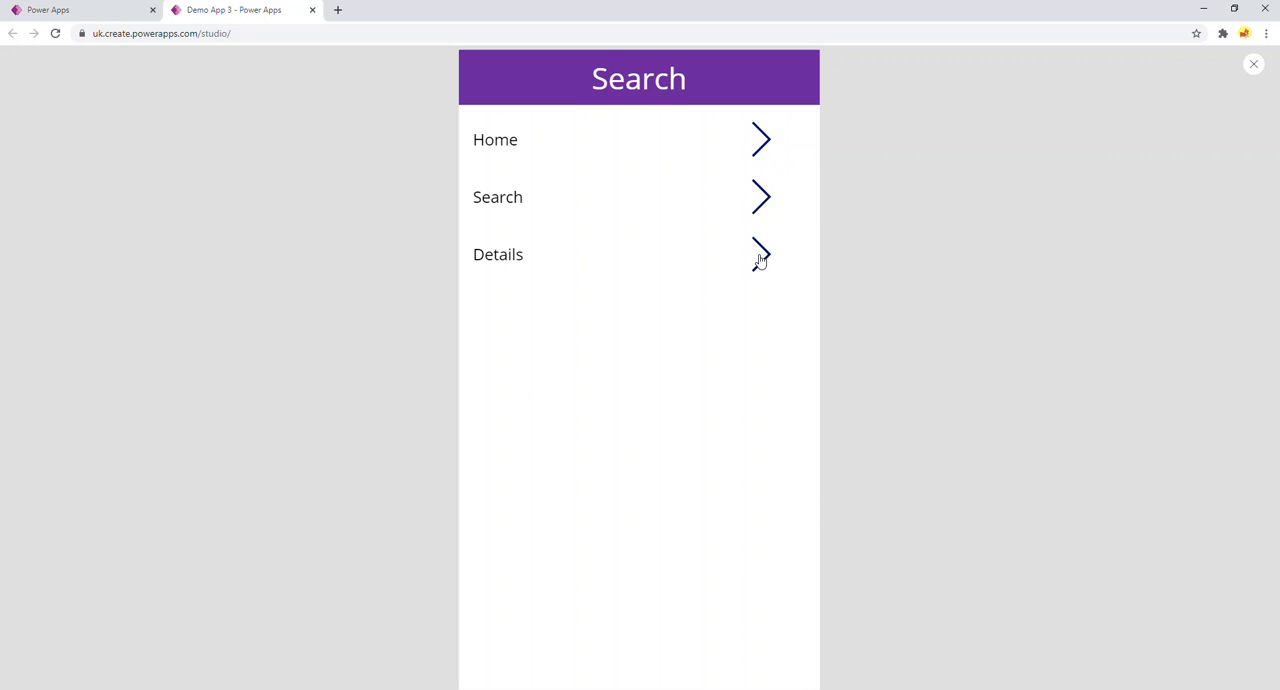
click(760, 258)
click(757, 148)
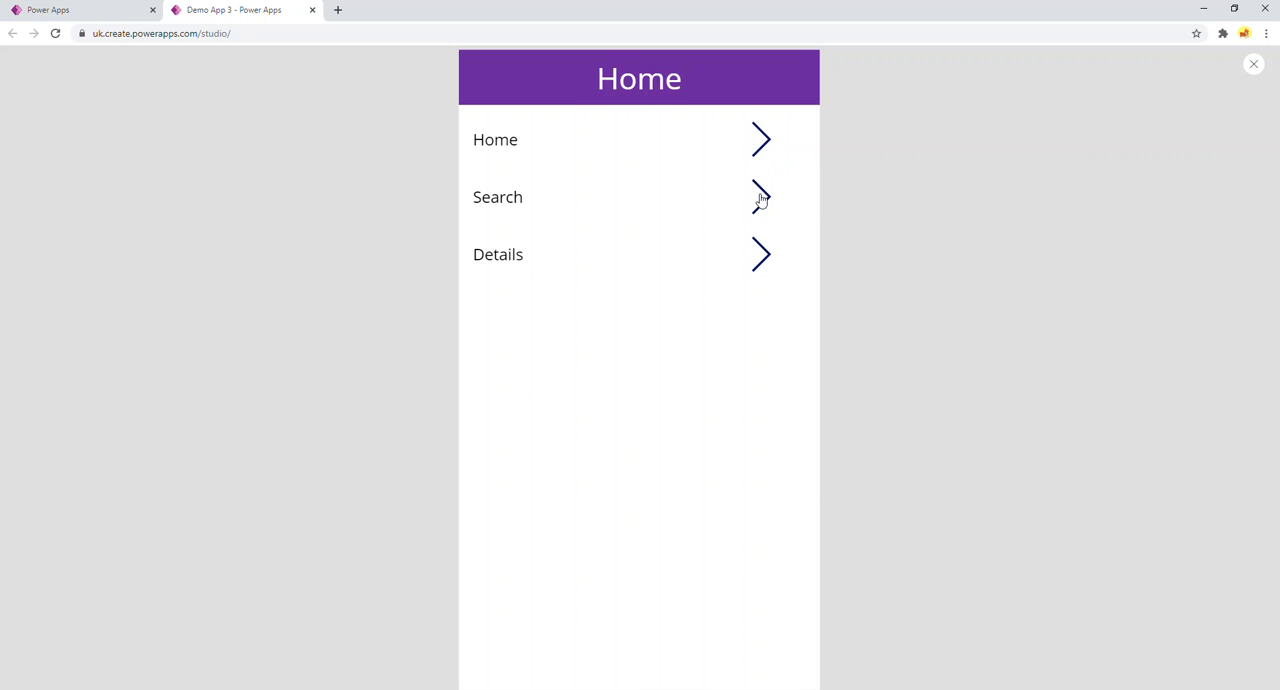
click(760, 200)
click(760, 254)
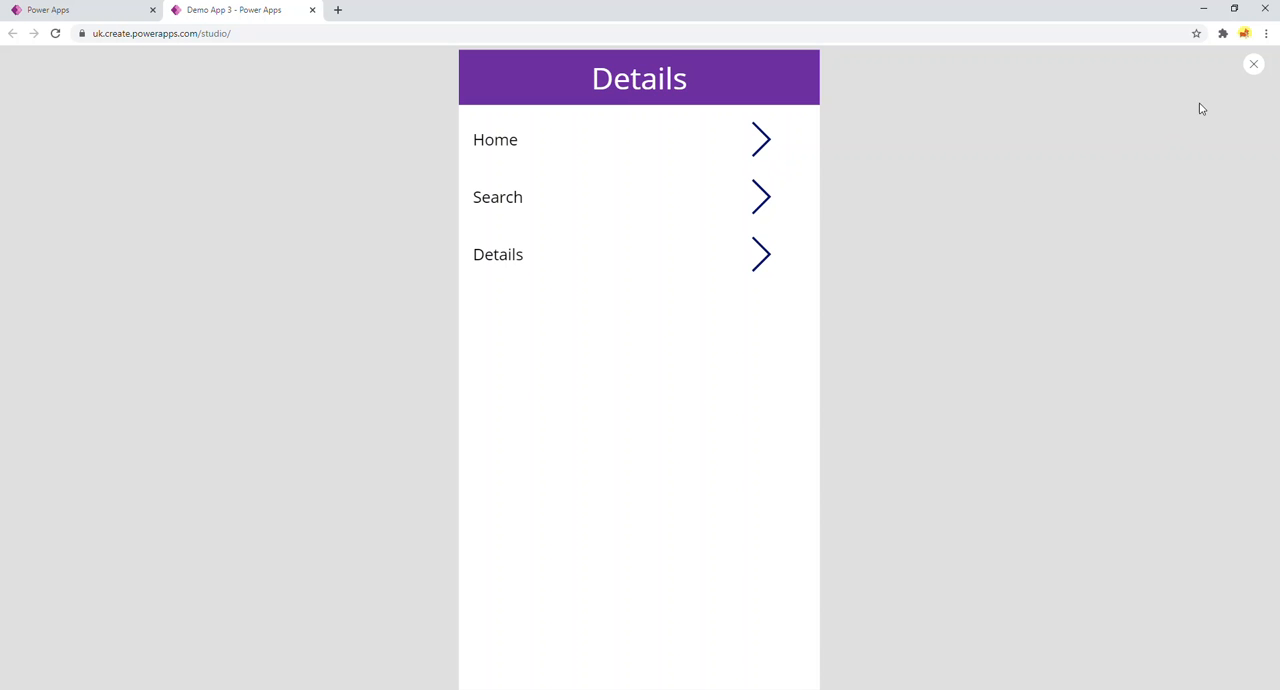
click(1253, 64)
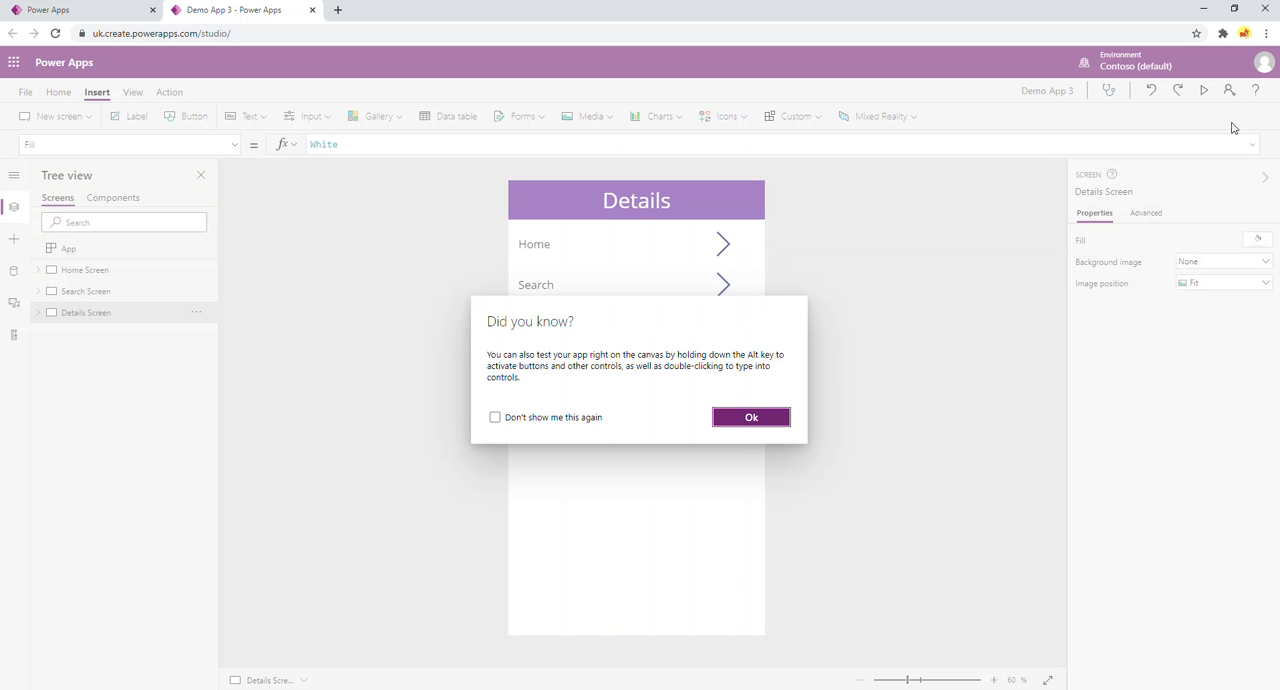
Dismiss the testing tip and show the Fill property formula of the Home Screen's header label.
click(784, 422)
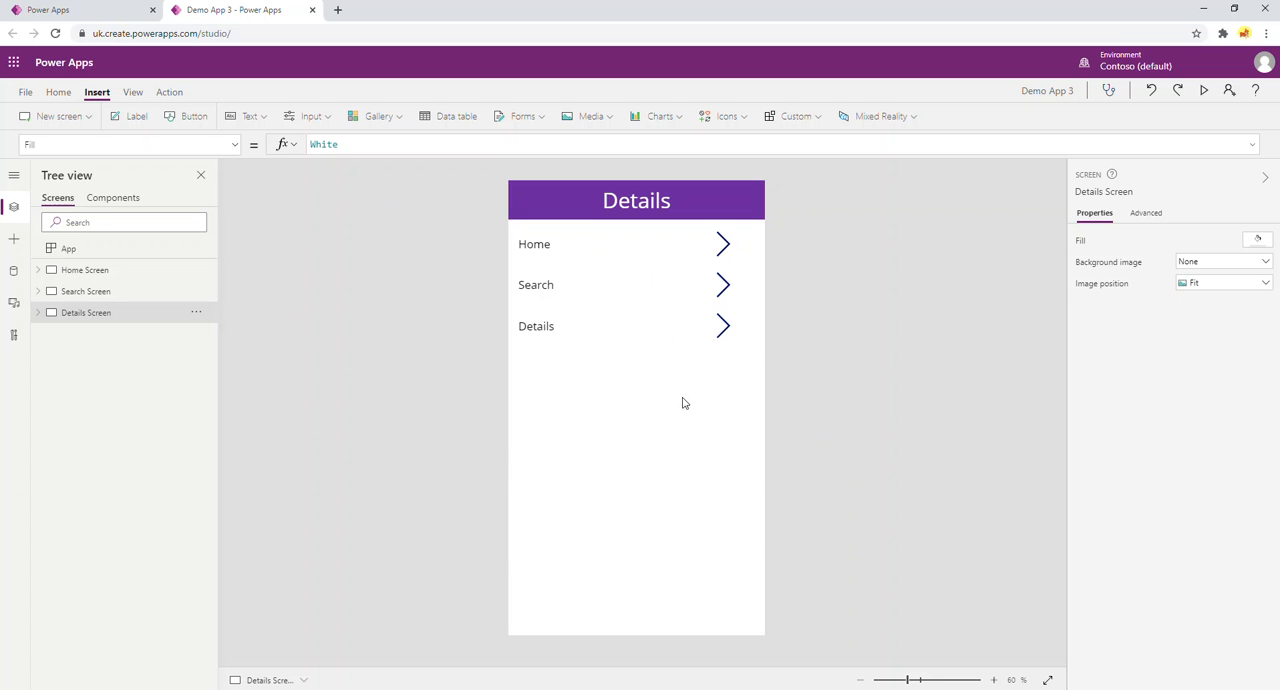
click(92, 274)
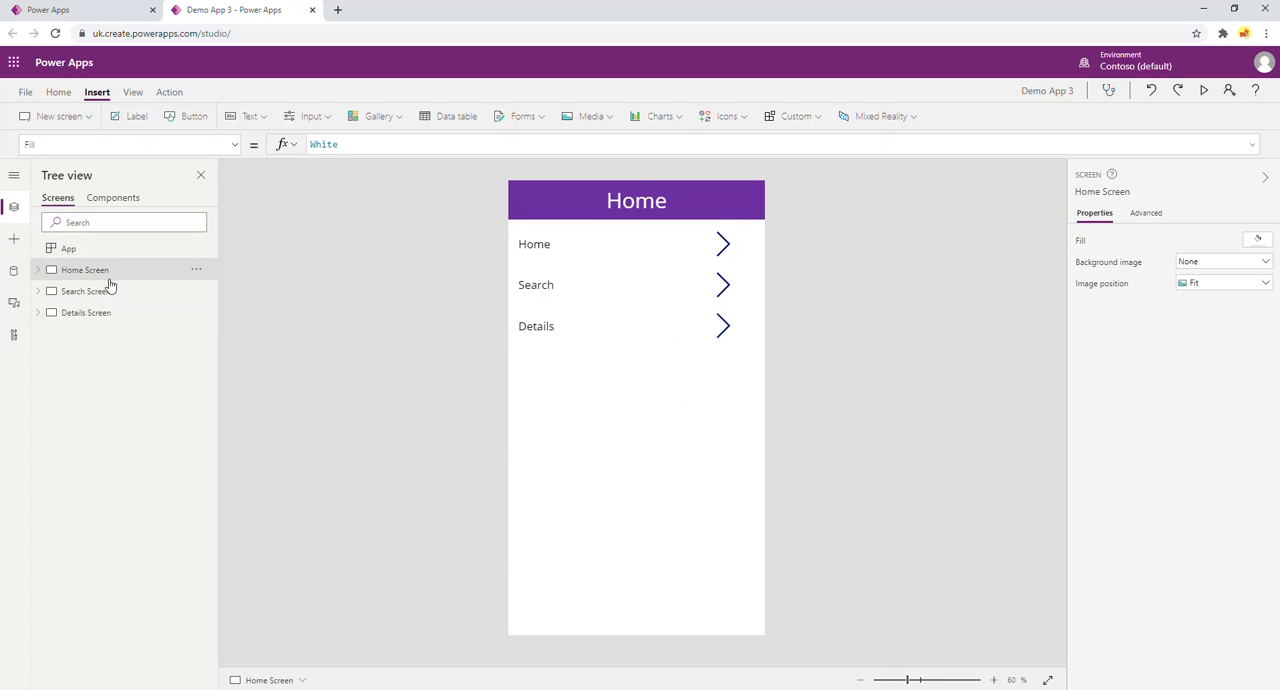
click(686, 203)
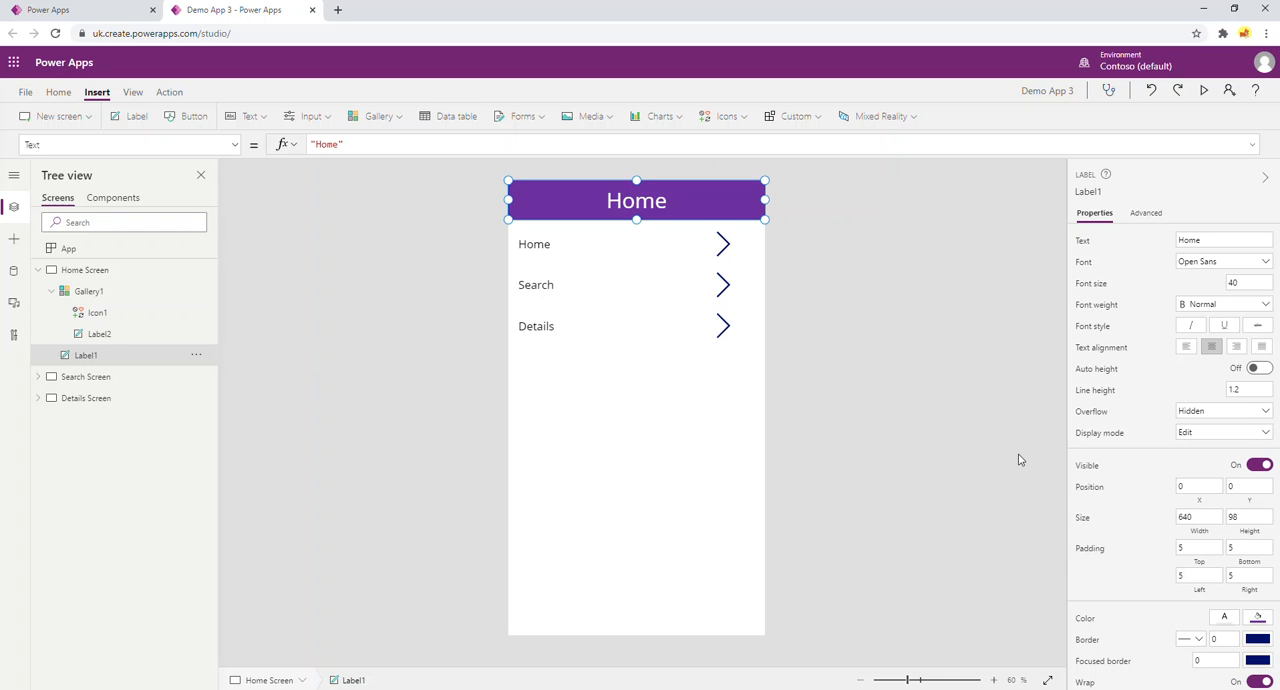
click(1087, 621)
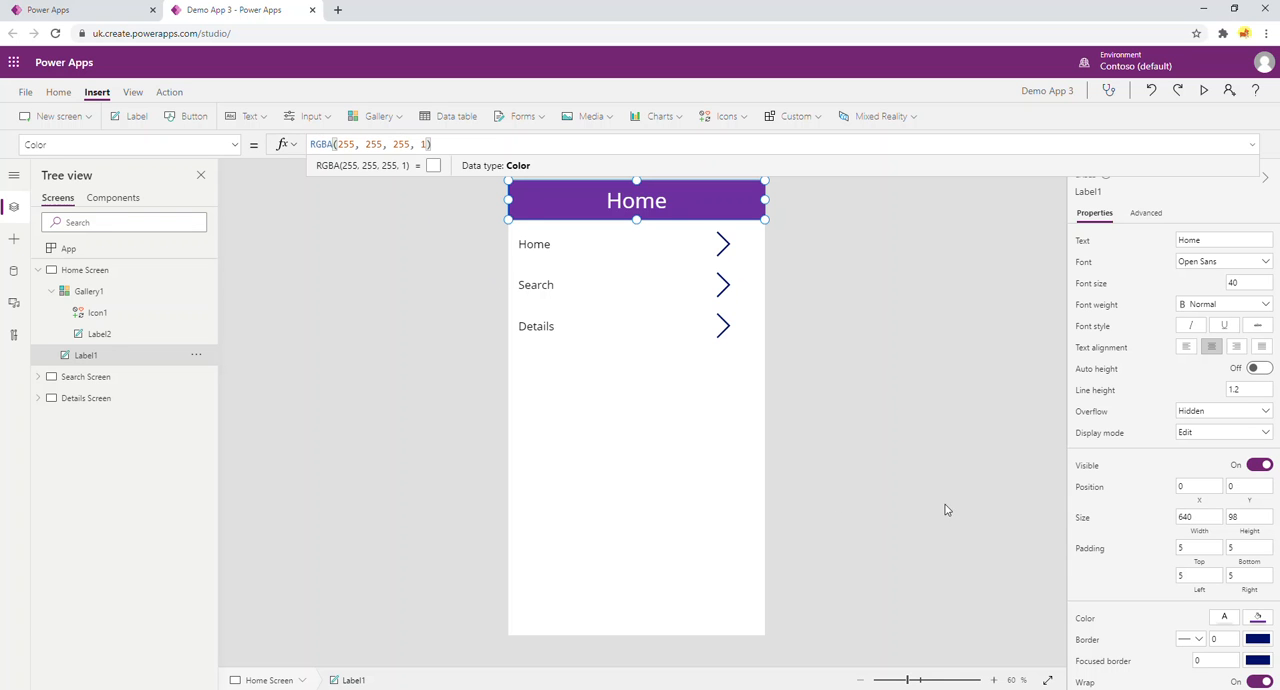
click(236, 148)
scroll(175, 296, down, 1)
scroll(175, 298, down, 6)
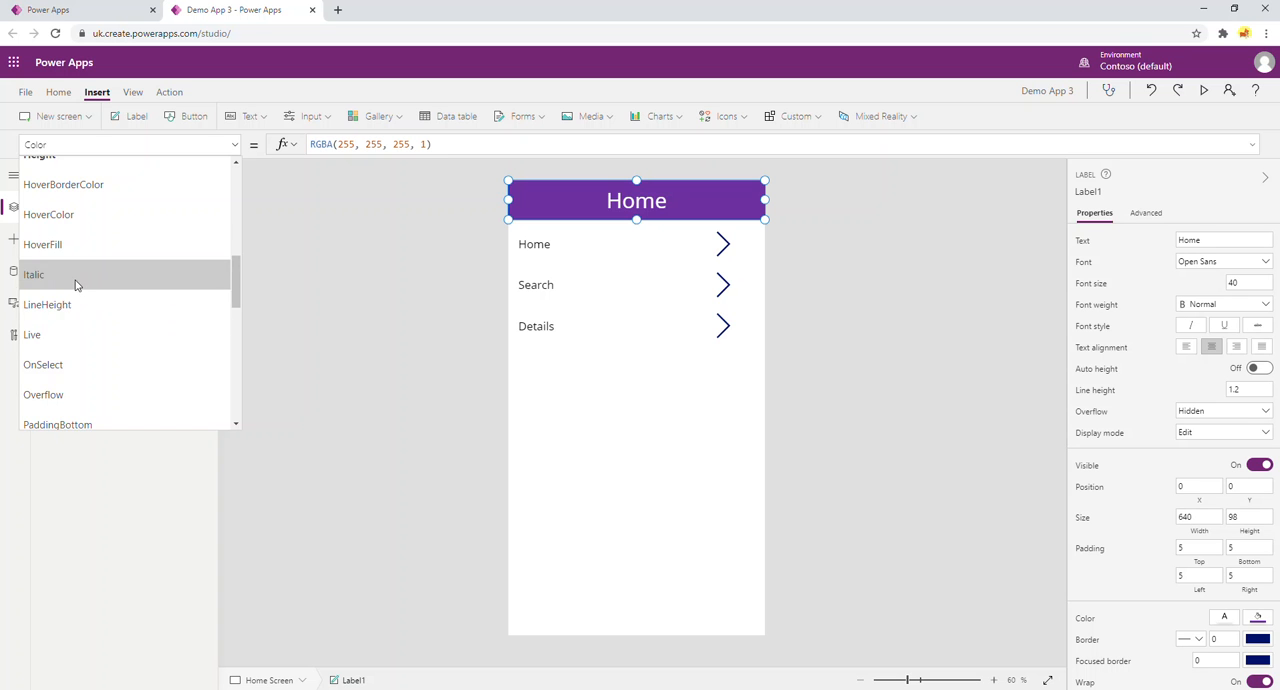
scroll(94, 300, down, 5)
scroll(181, 318, up, 12)
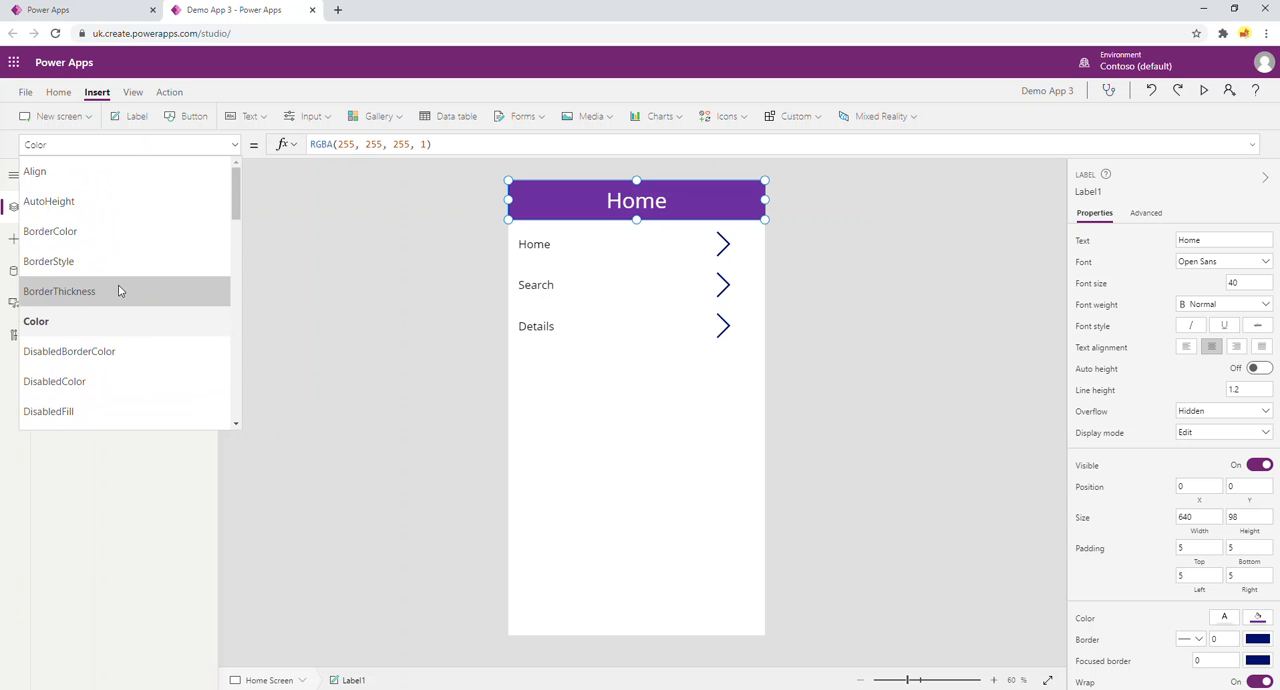
scroll(118, 288, down, 4)
scroll(118, 291, down, 1)
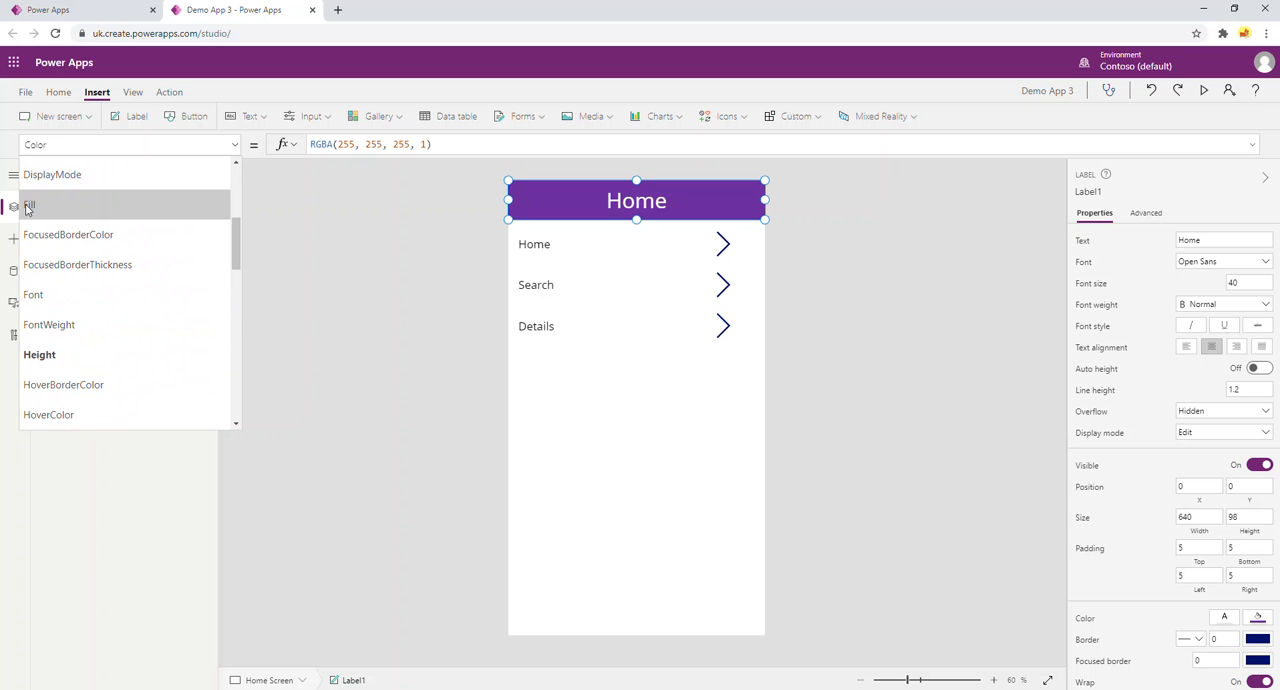
click(30, 206)
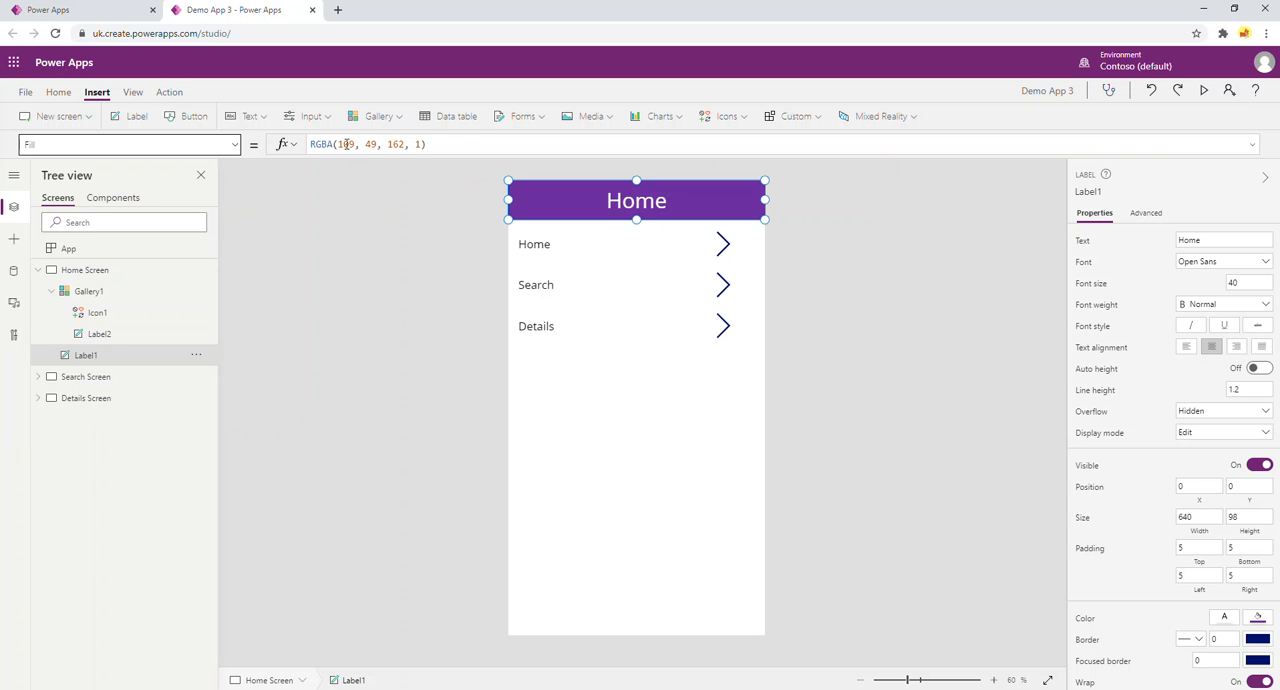
Replace the header label's fixed RGBA fill with the variable color1.
click(330, 144)
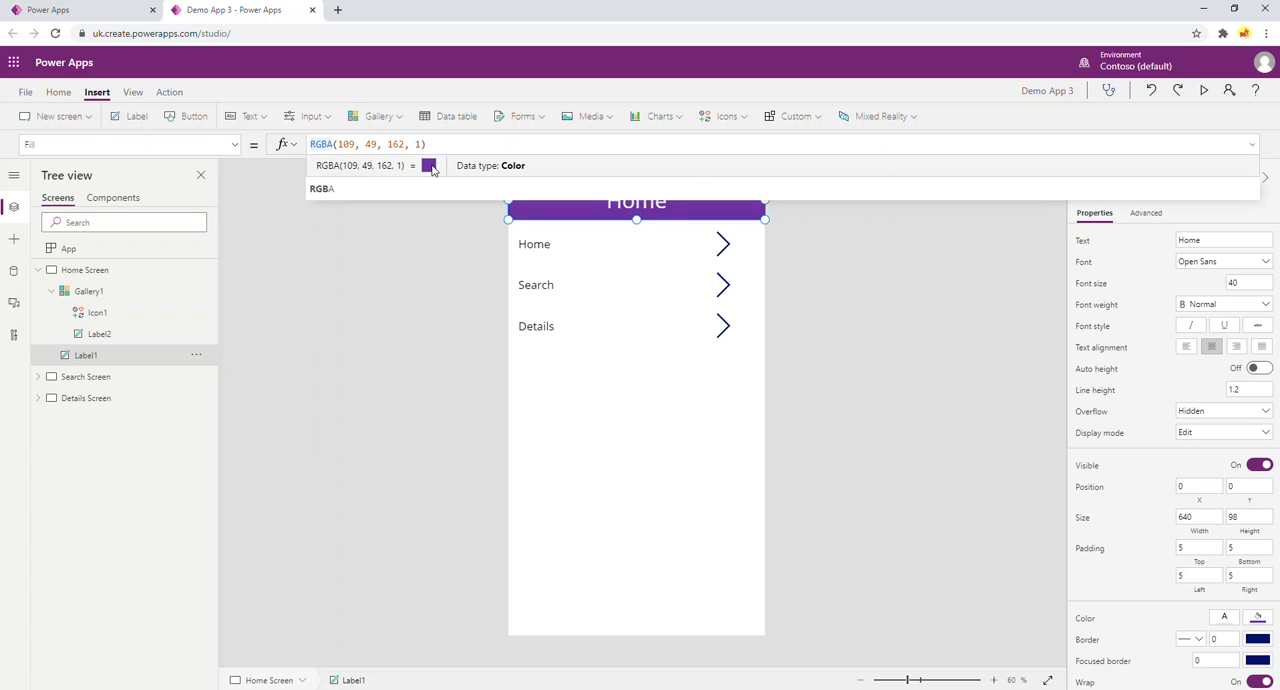
drag(426, 144, 288, 148)
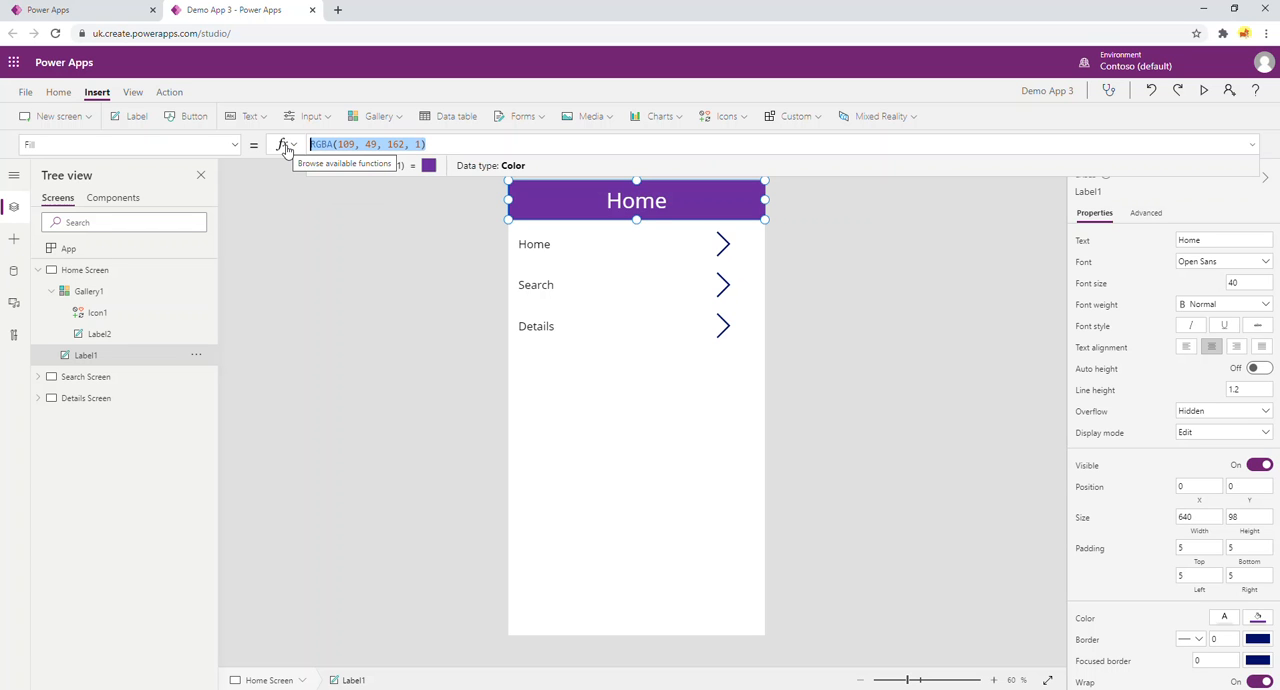
key(BackSpace)
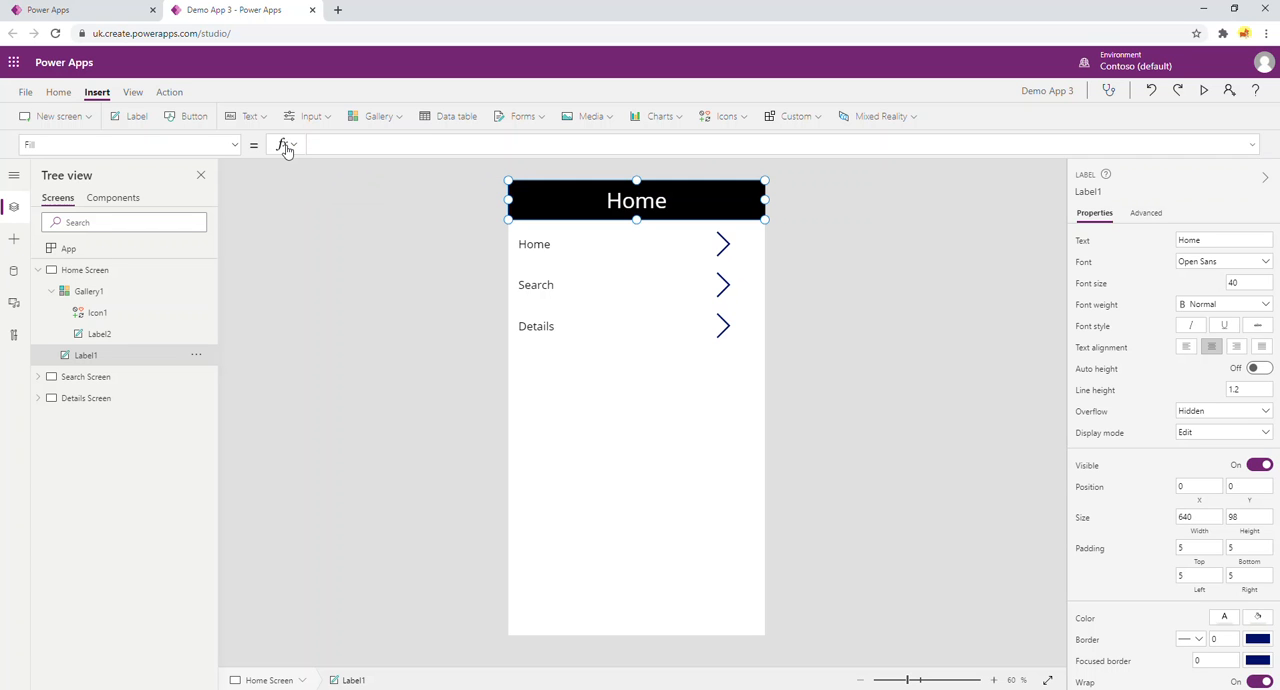
text(col)
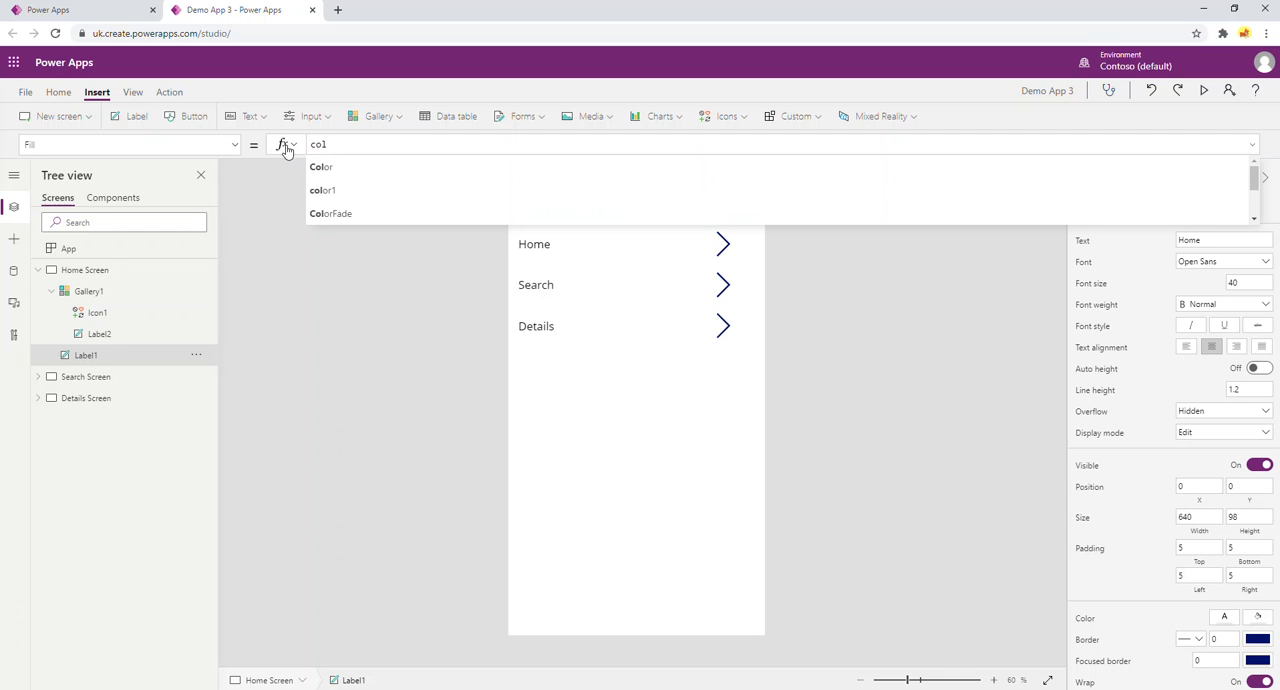
click(323, 190)
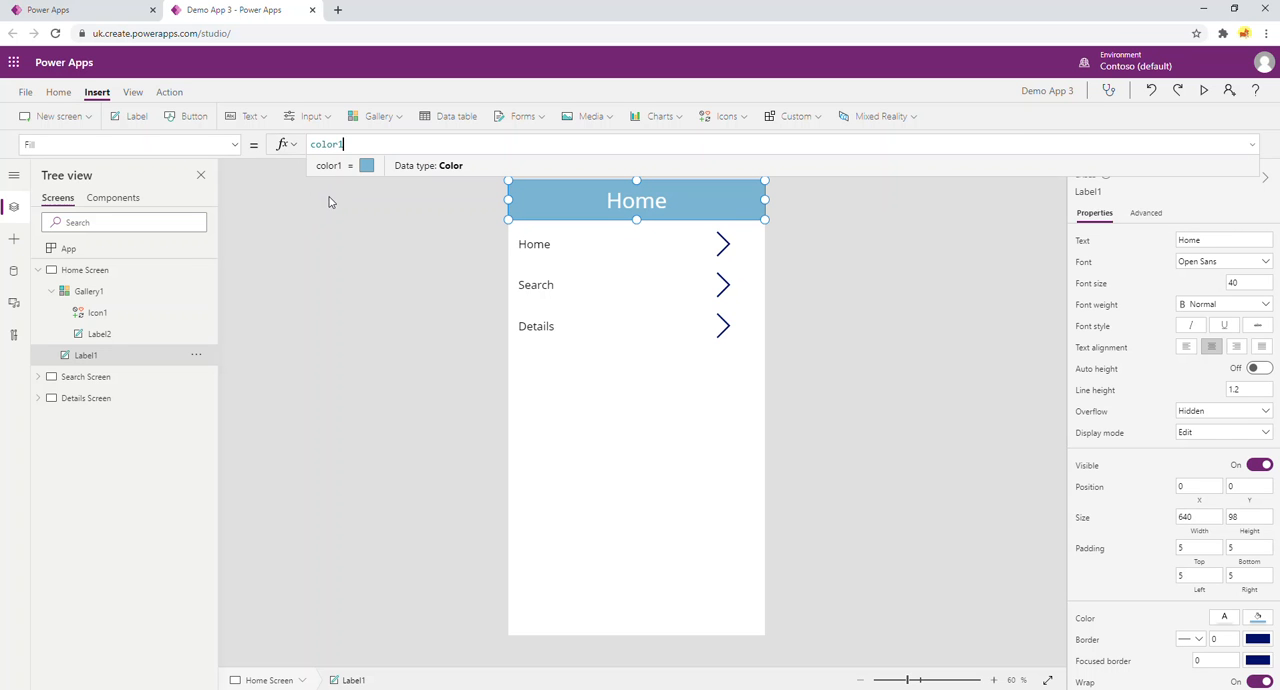
click(397, 419)
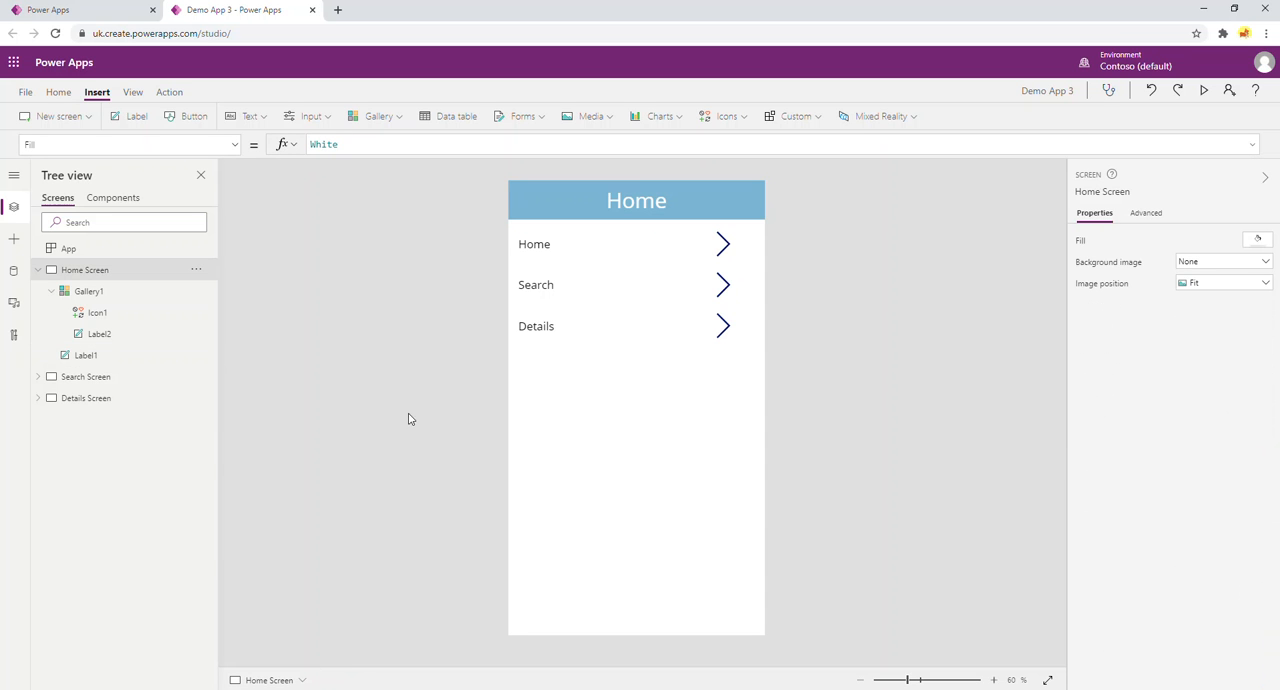
Compare the Search Screen's header label with the Home Screen's header label and its Fill formula.
click(91, 377)
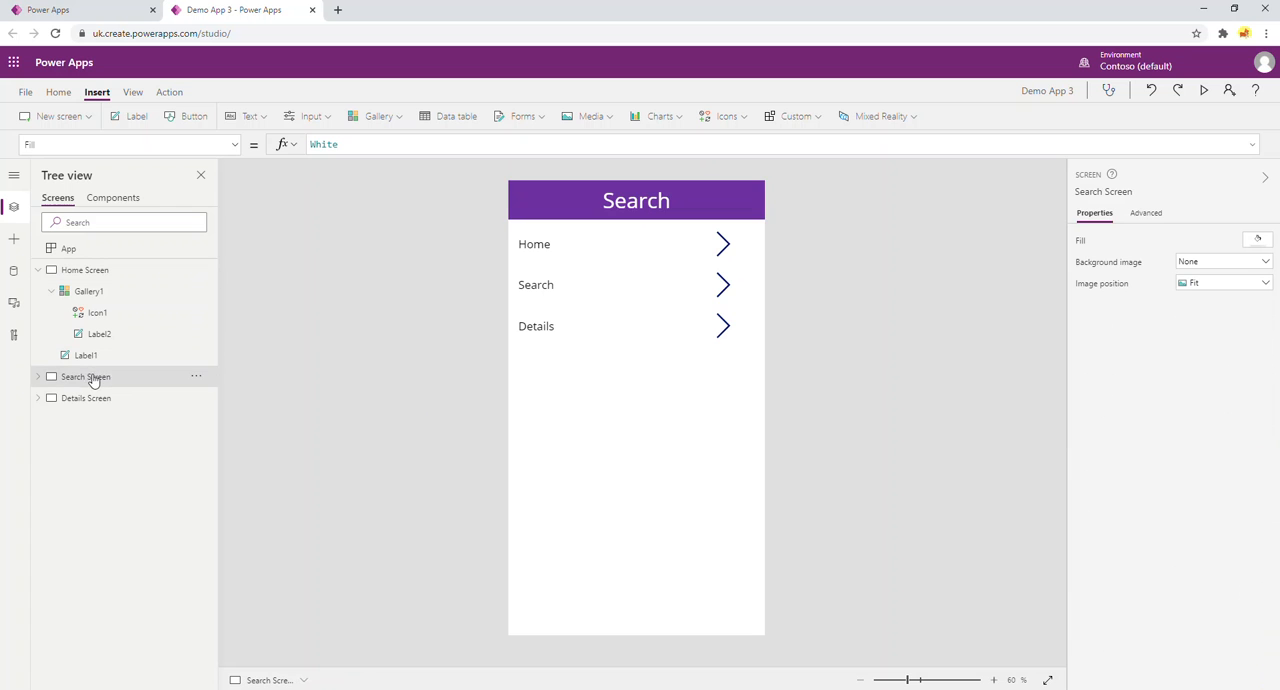
click(720, 193)
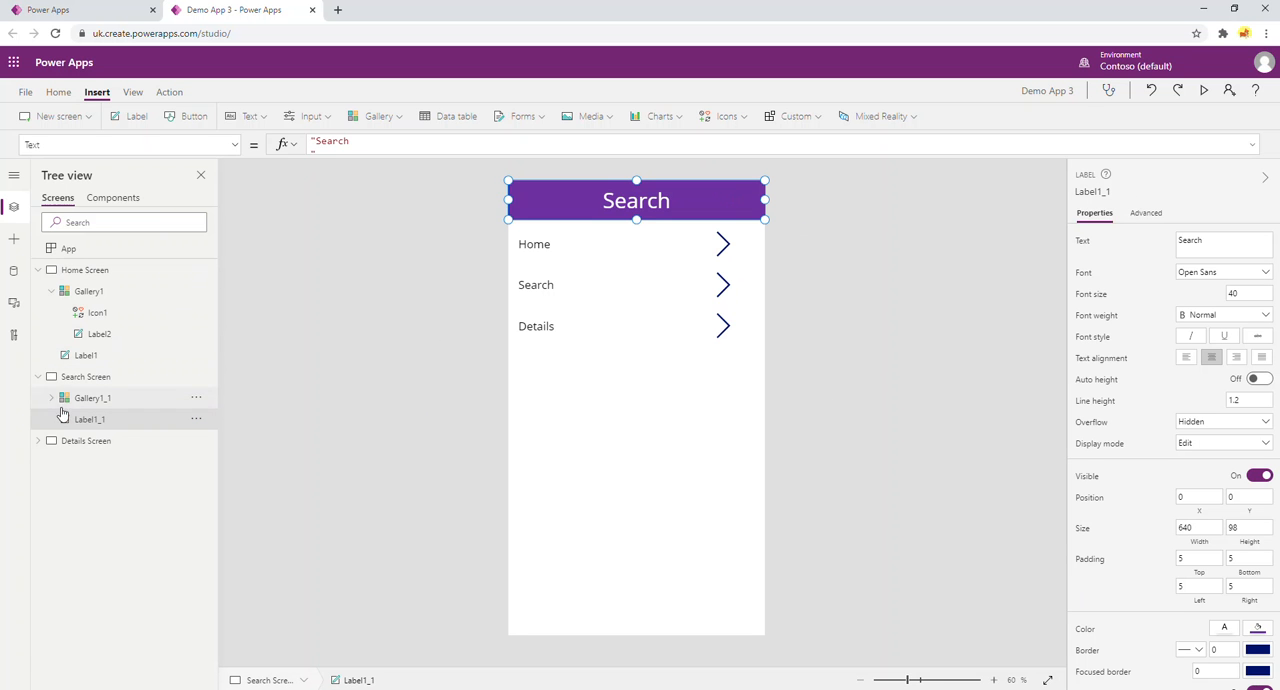
click(105, 271)
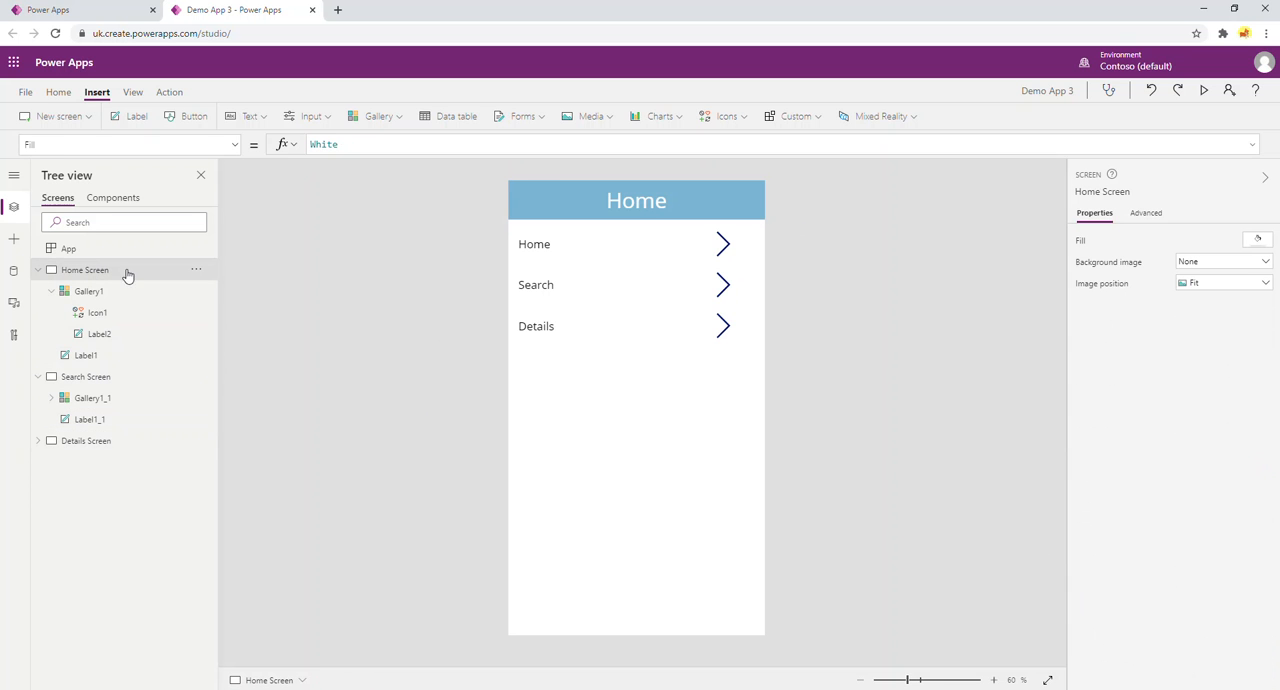
click(569, 193)
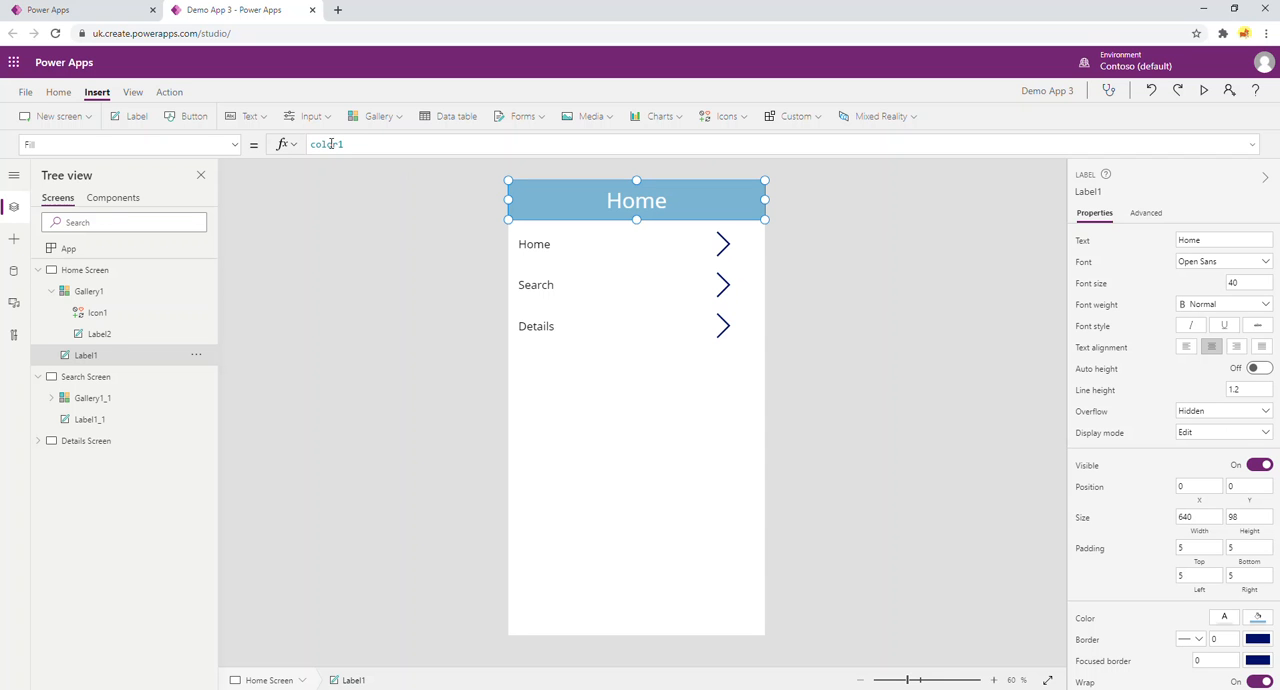
Examine the App's OnStart formula with its menu collection and color variable, and the Items source of the Home Screen's gallery.
click(67, 251)
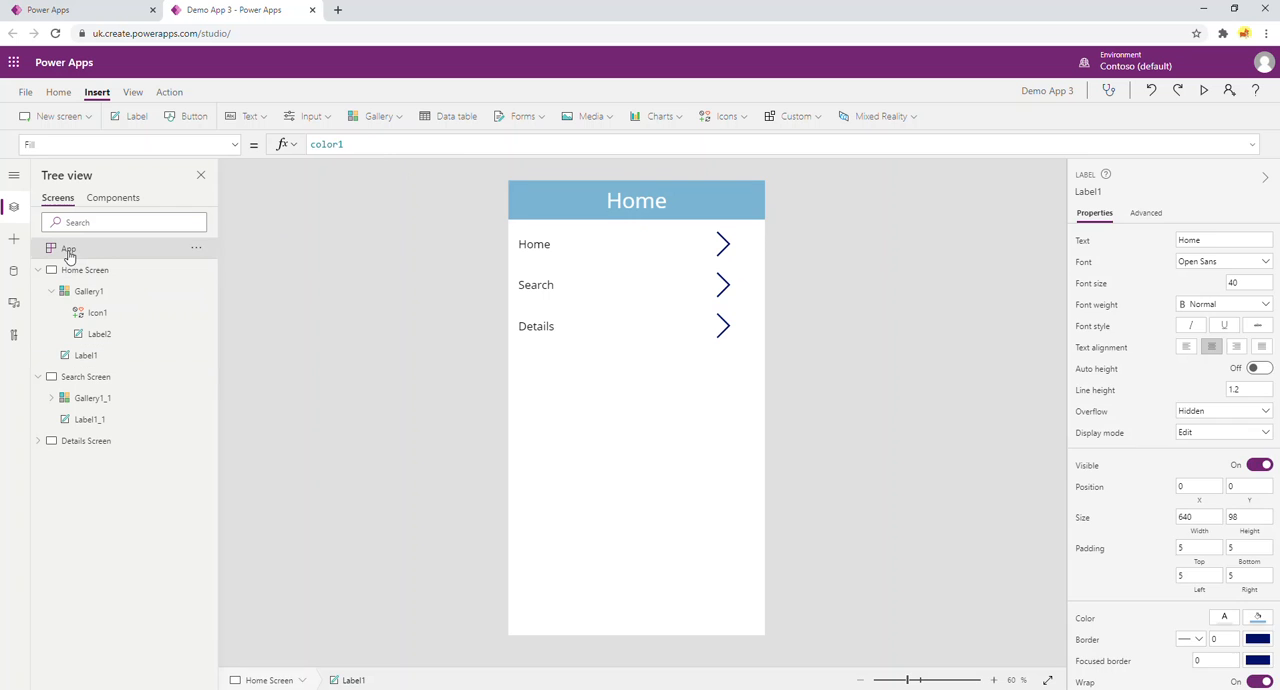
click(319, 160)
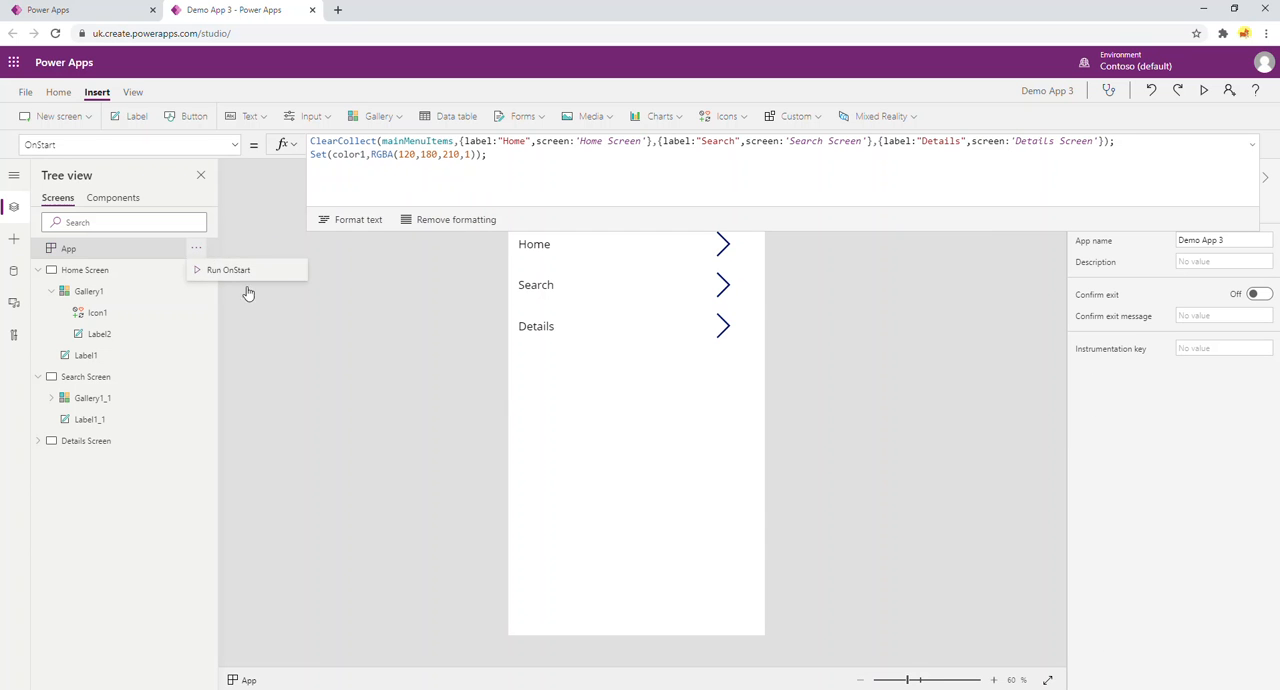
click(361, 333)
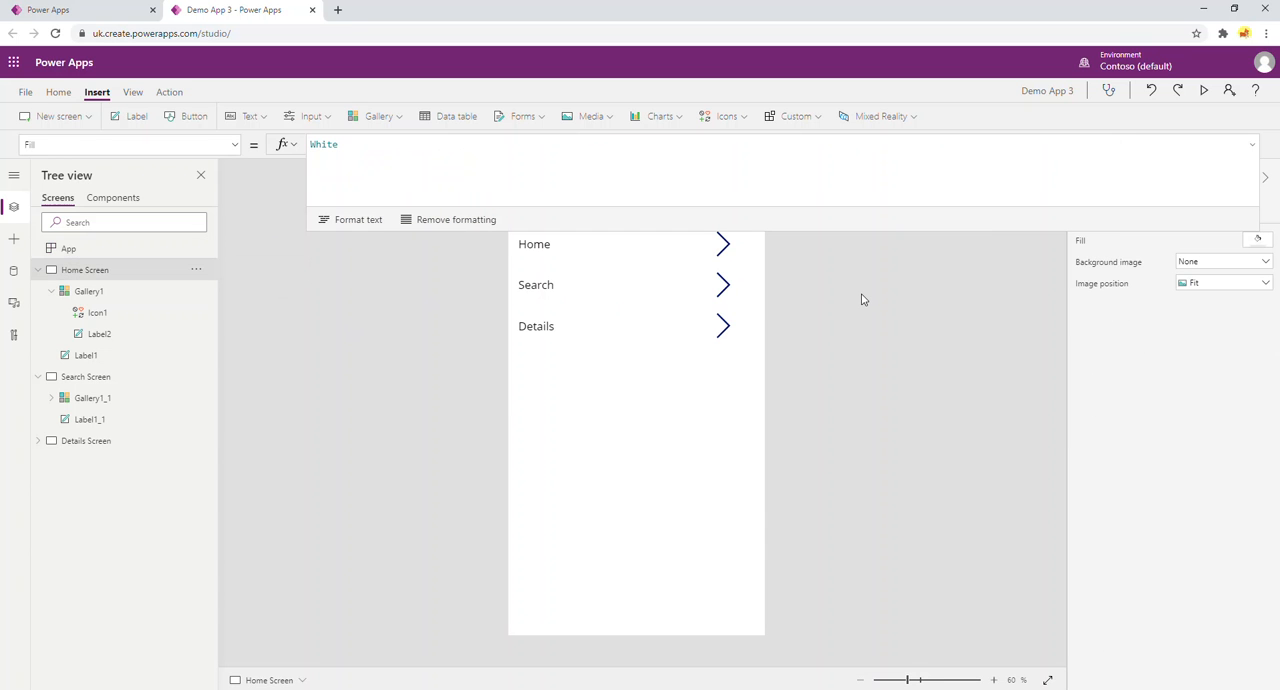
drag(591, 229, 608, 137)
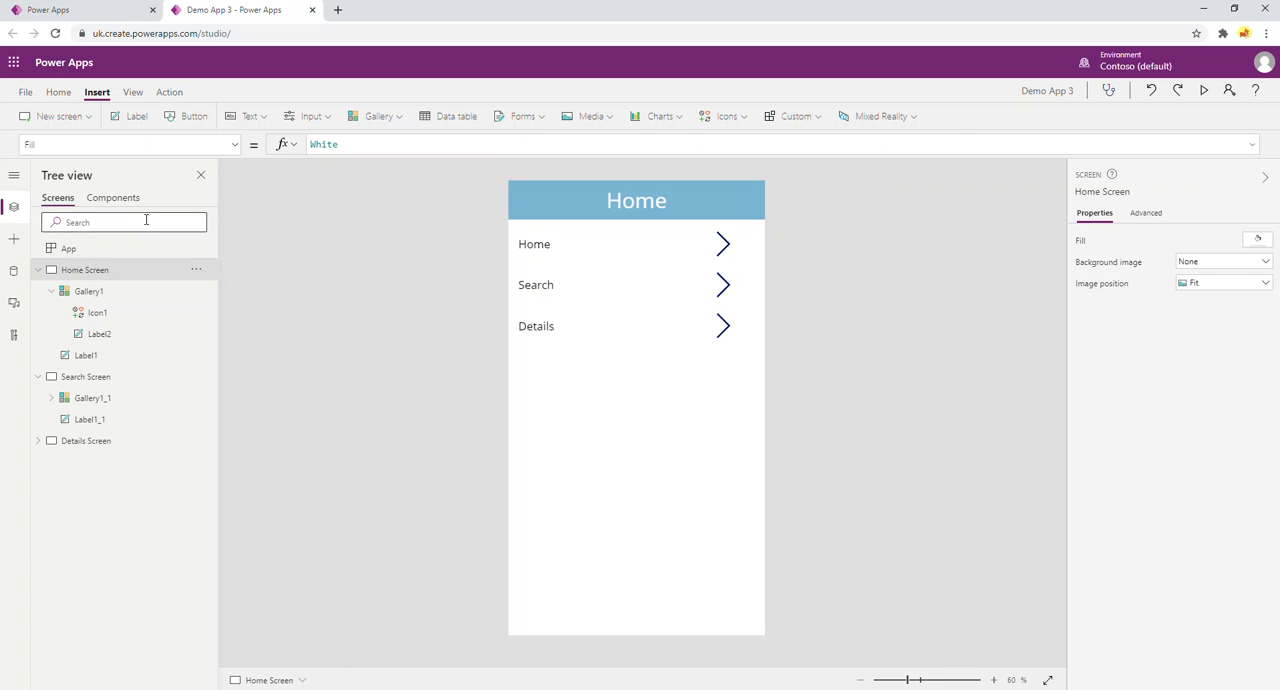
click(70, 249)
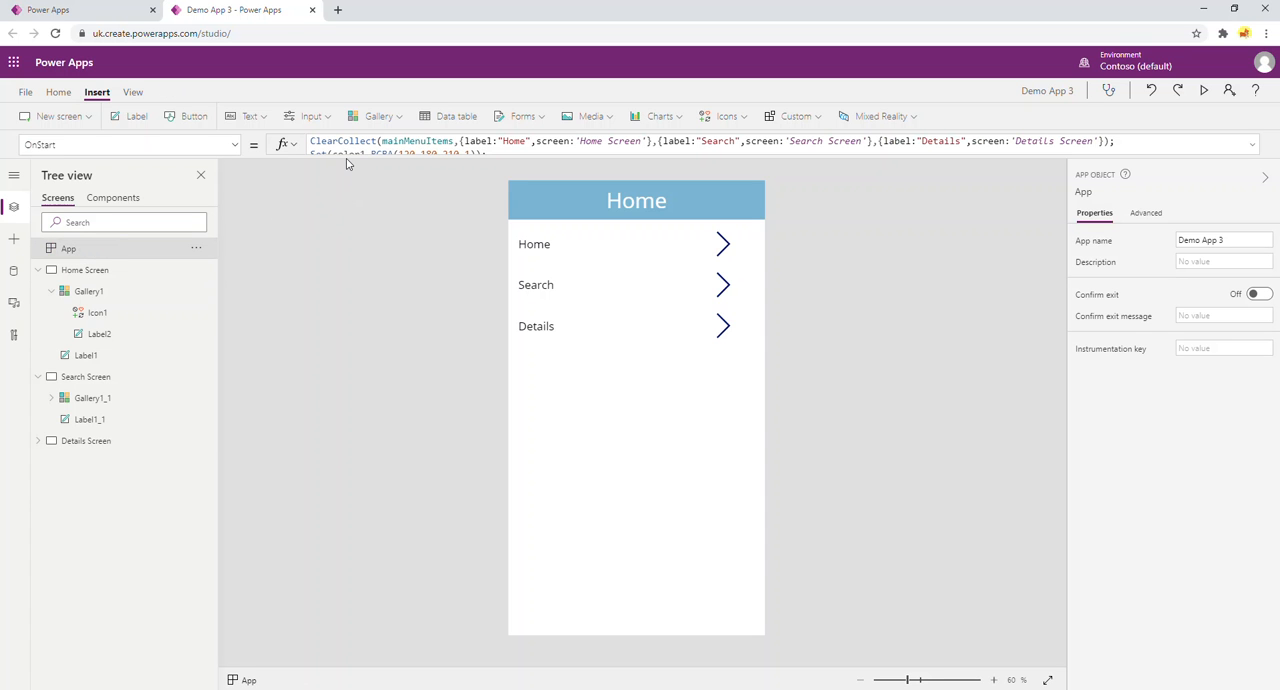
click(343, 156)
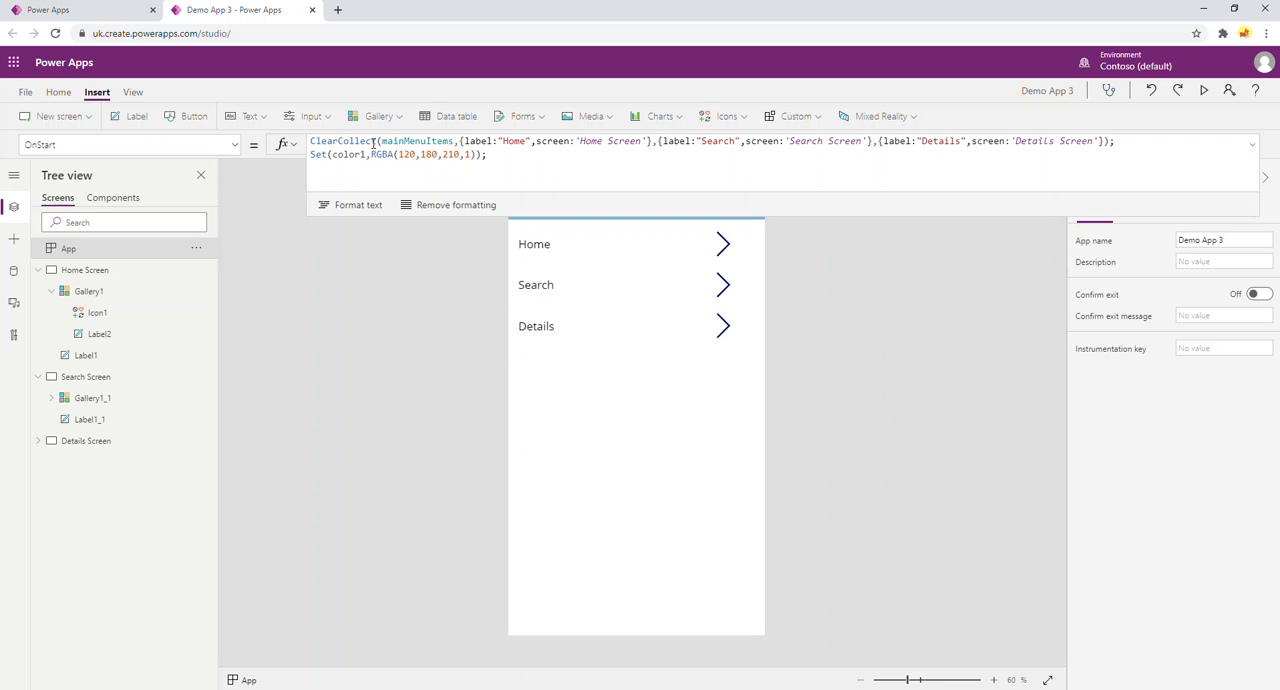
click(545, 155)
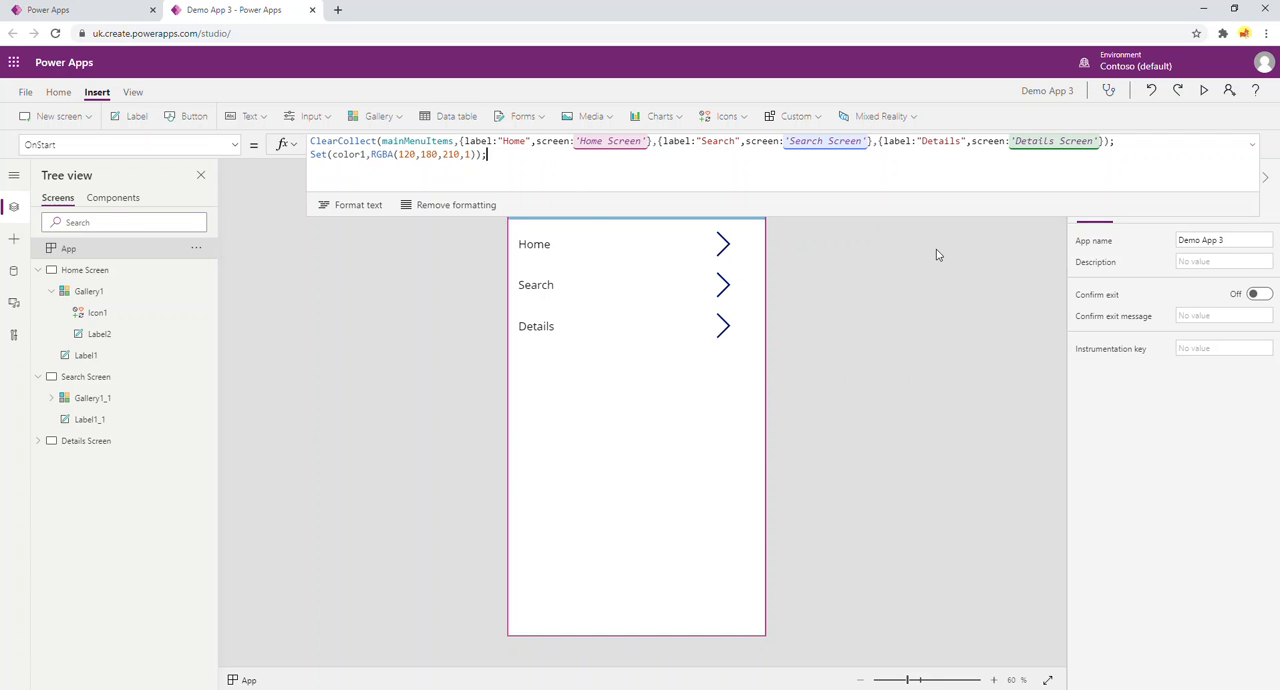
drag(914, 219, 914, 174)
click(598, 244)
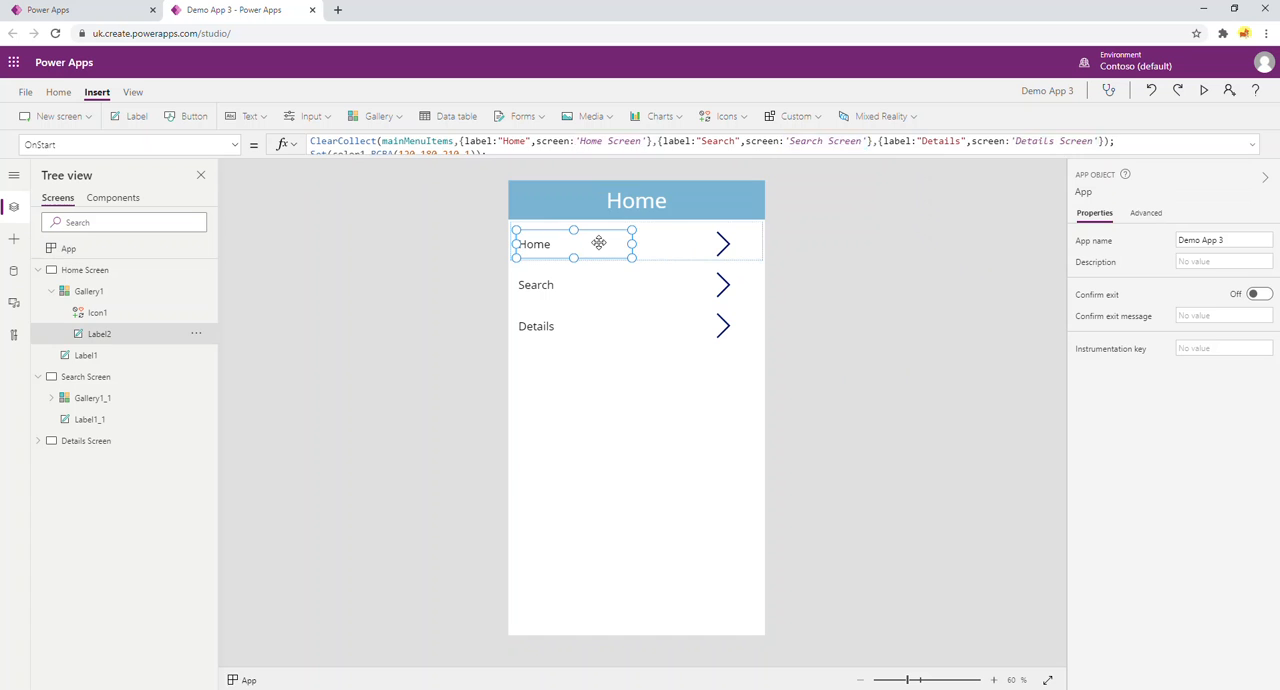
click(609, 277)
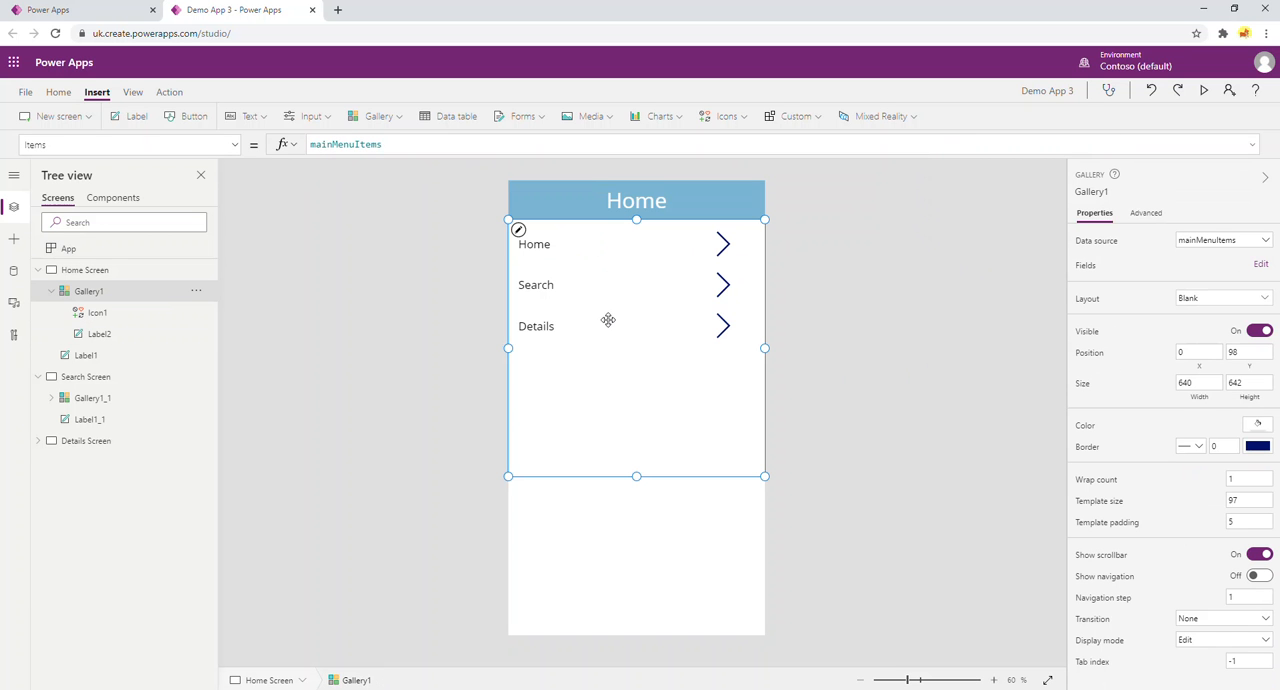